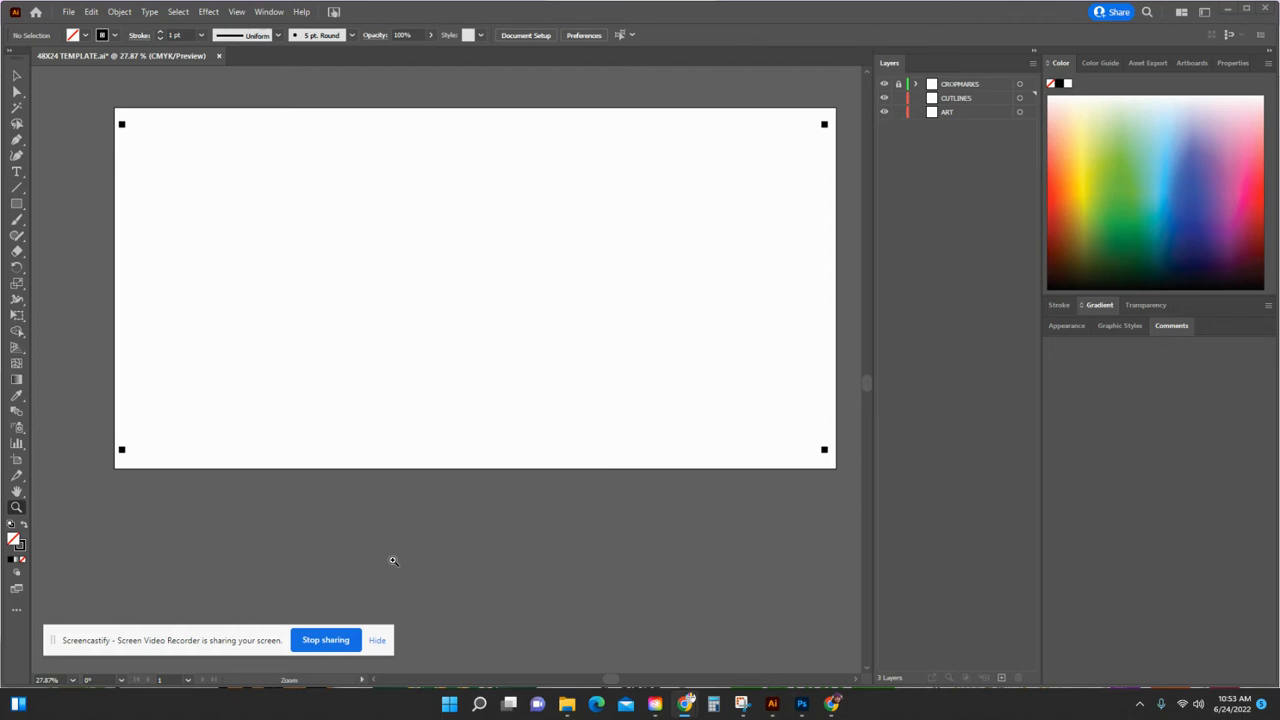
left_click_drag(609, 680, 616, 684)
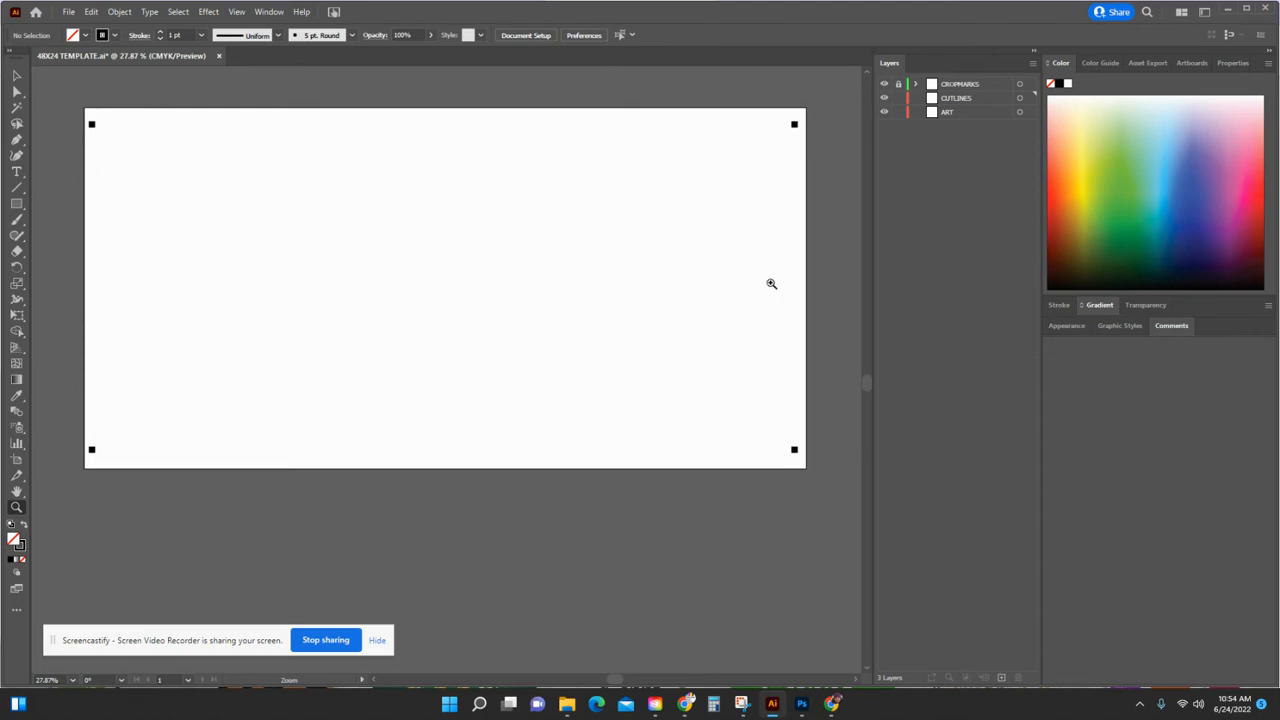
left_click(898, 86)
left_click(898, 86)
Start placing files and browse to Documents > Grizzly Graphics > G001-G099 > G001 Germany QS.
left_click(69, 12)
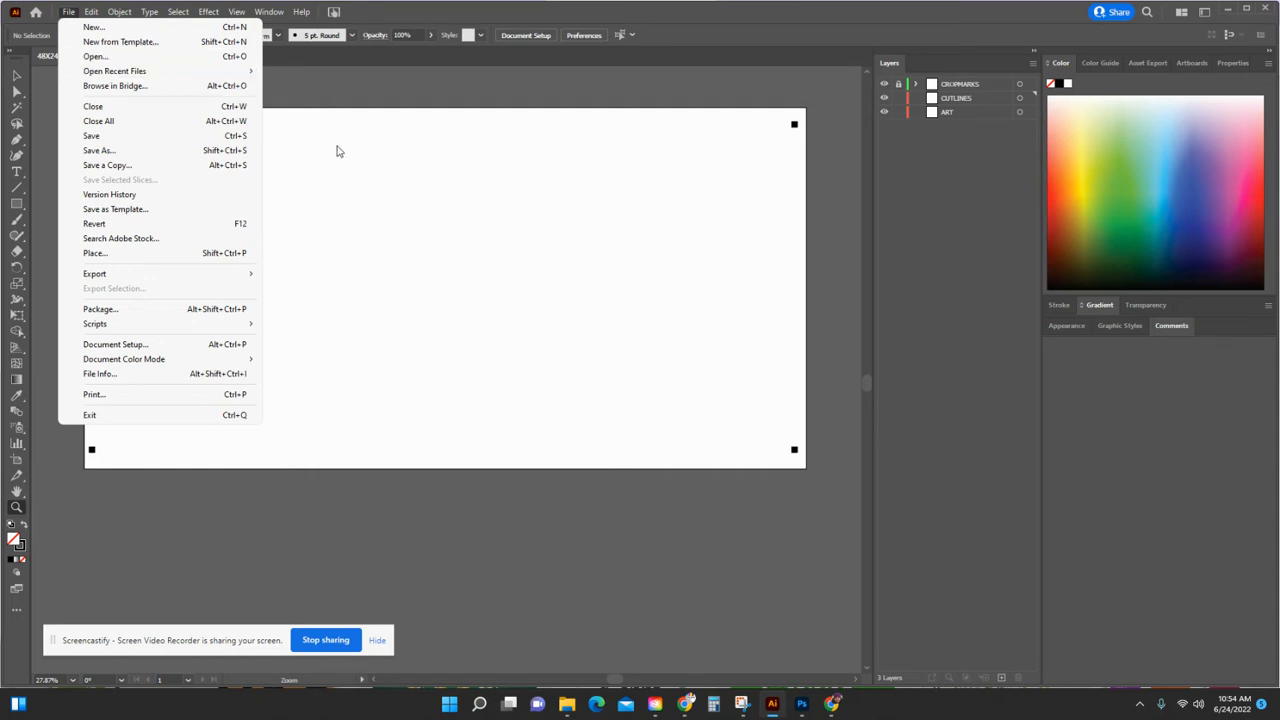
left_click(112, 255)
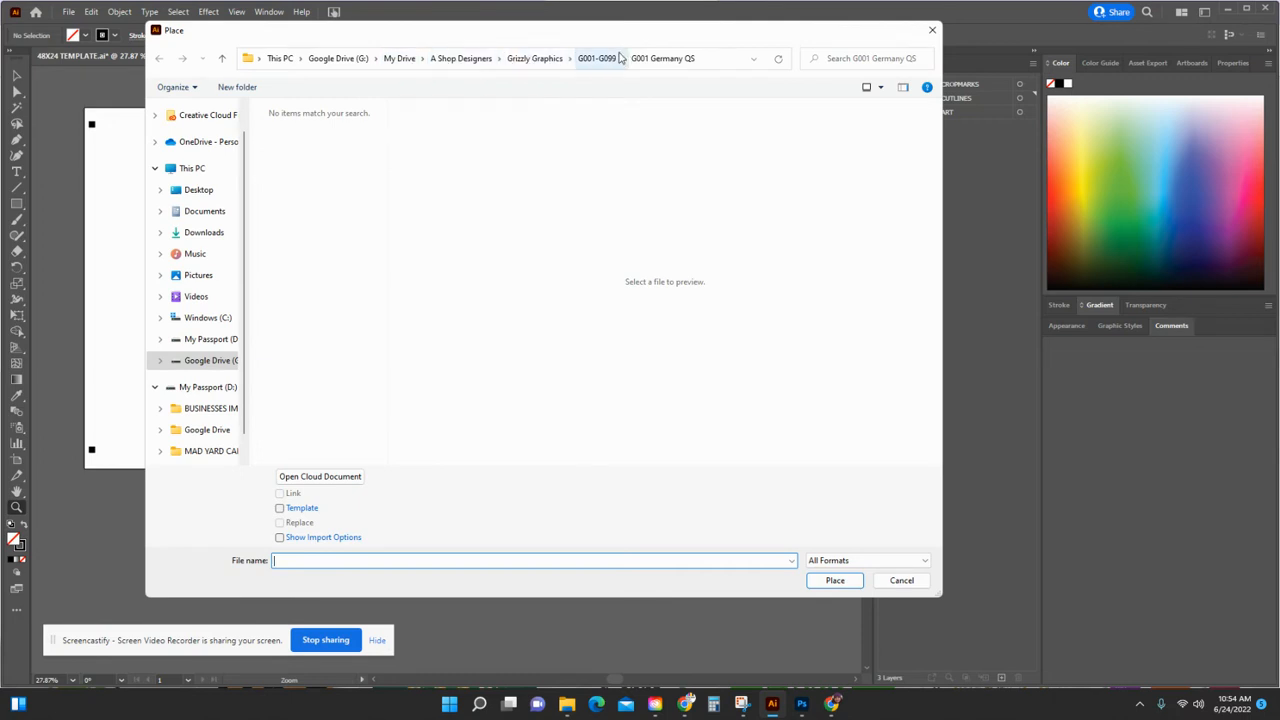
left_click(200, 211)
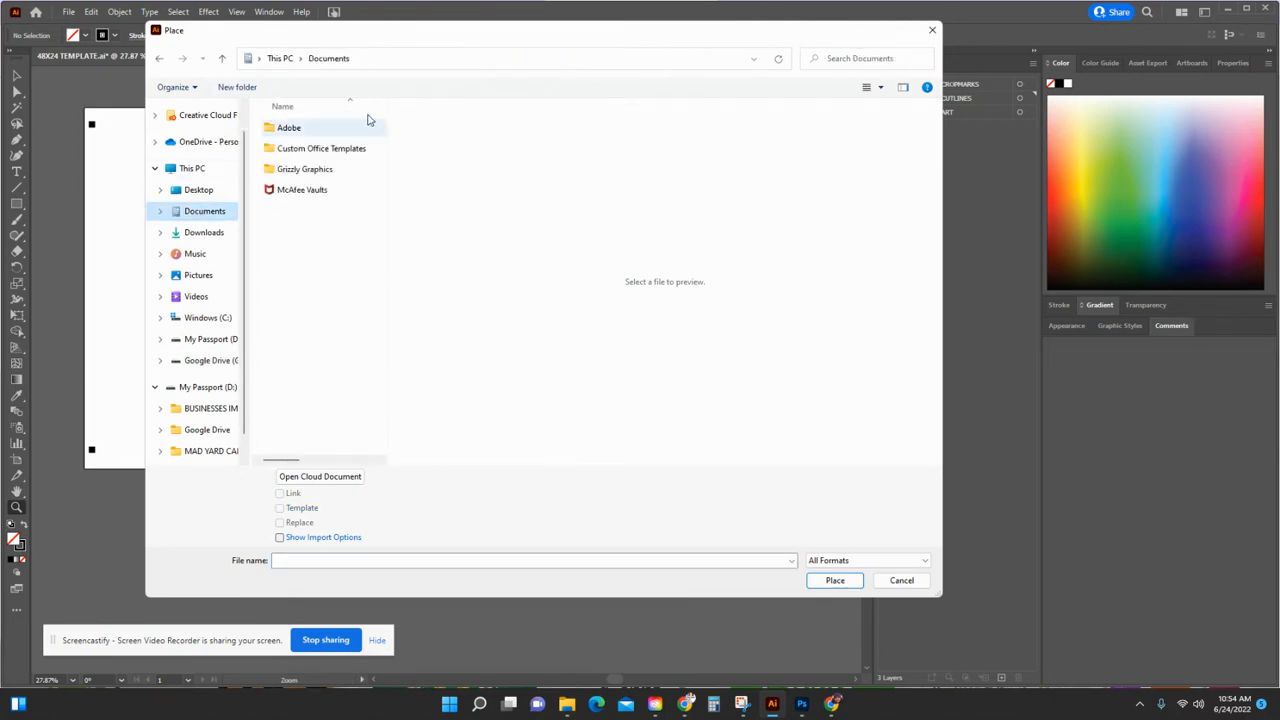
double_click(316, 171)
left_click(300, 131)
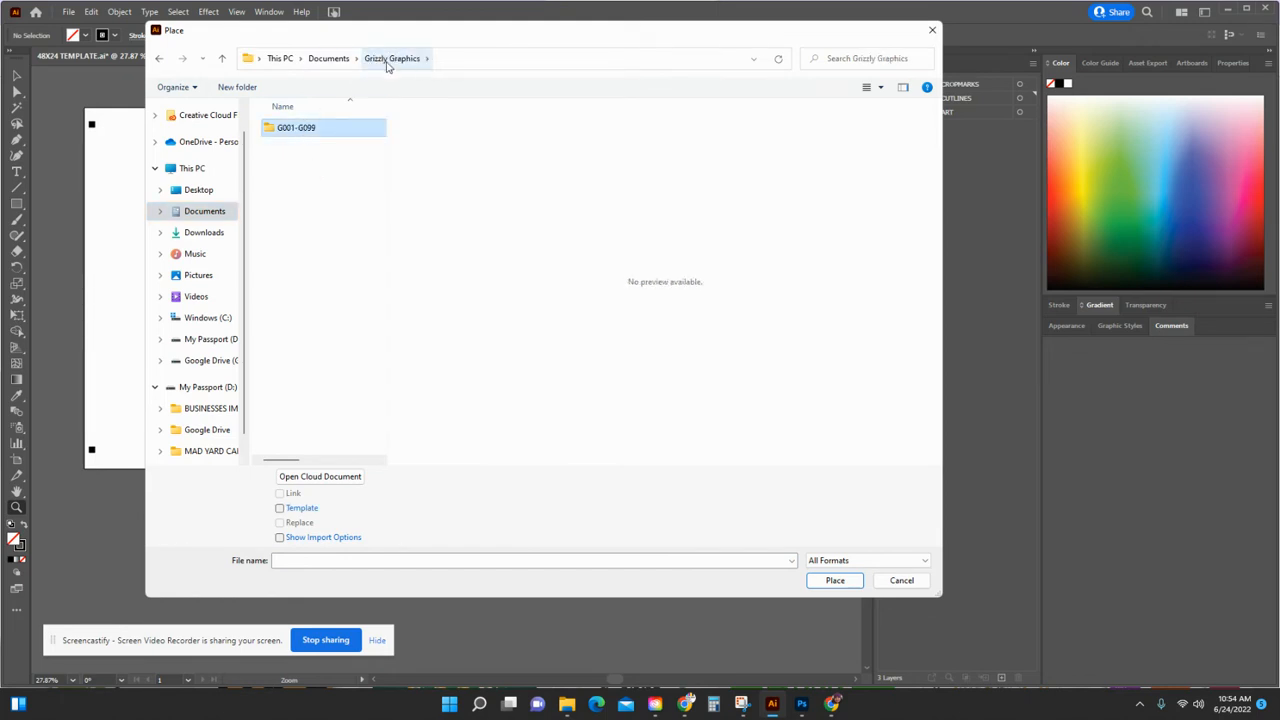
left_click(388, 63)
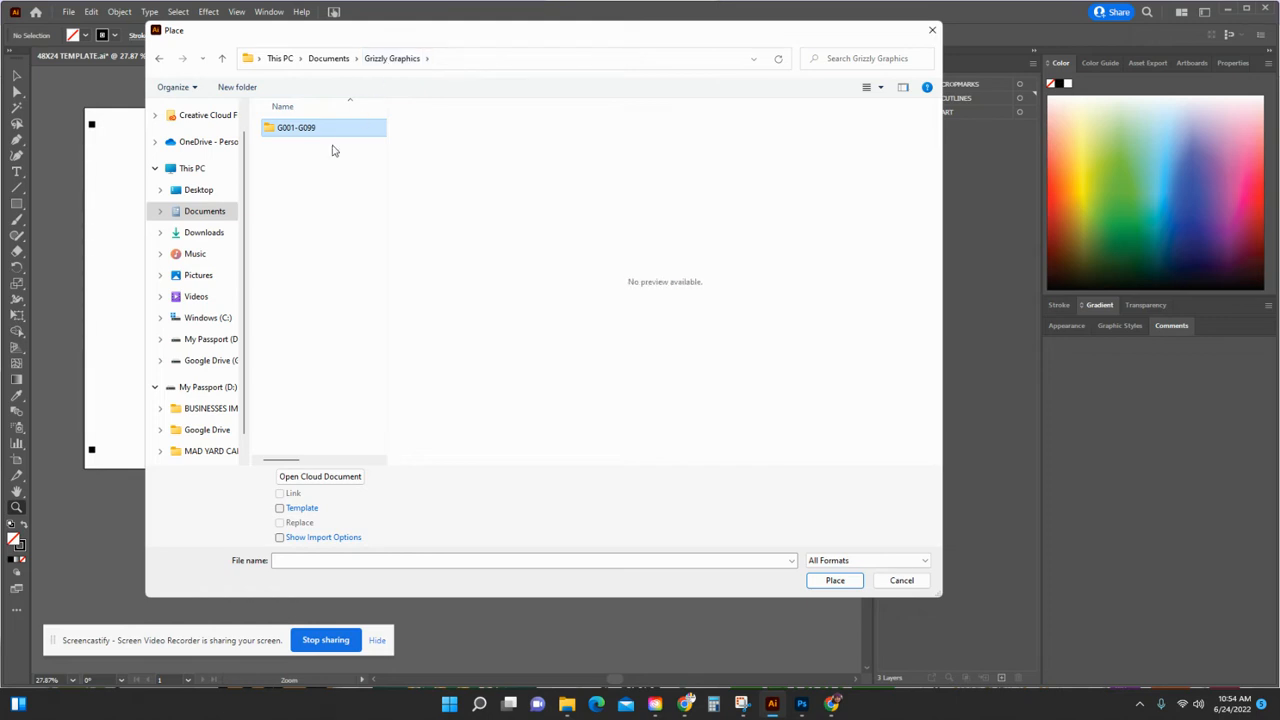
left_click(305, 129)
left_click(263, 142)
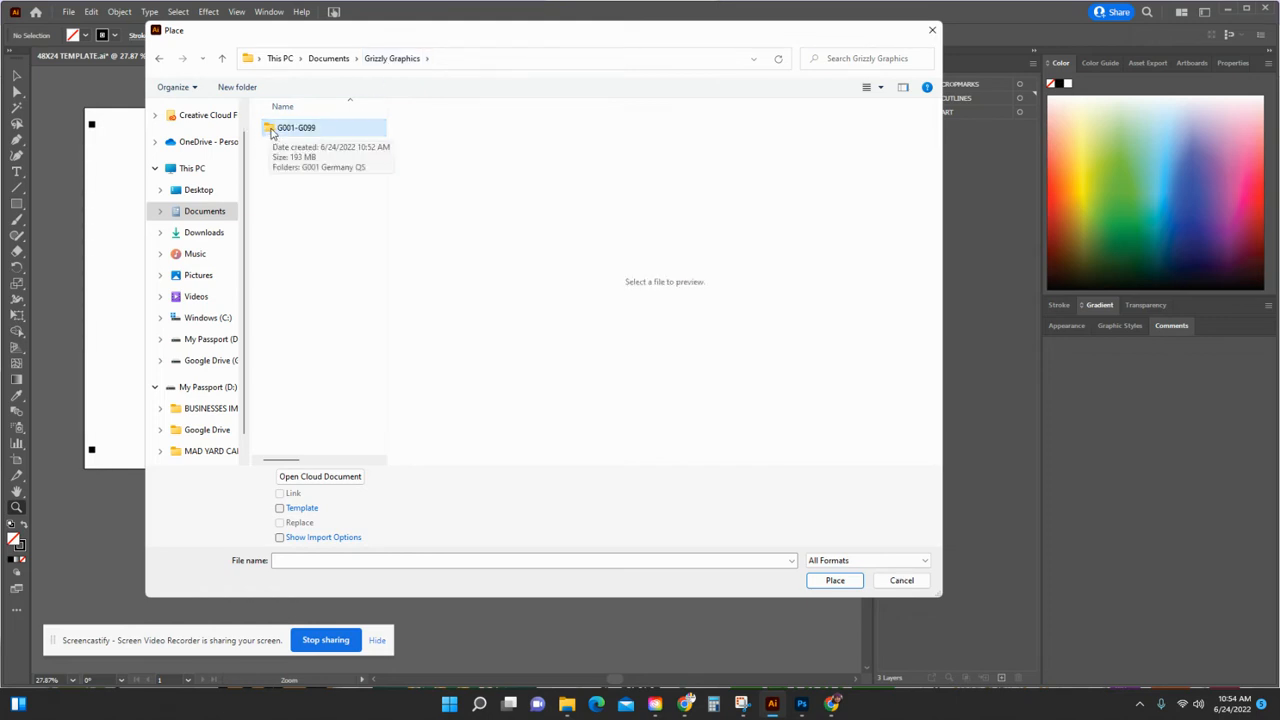
left_click(270, 133)
double_click(272, 133)
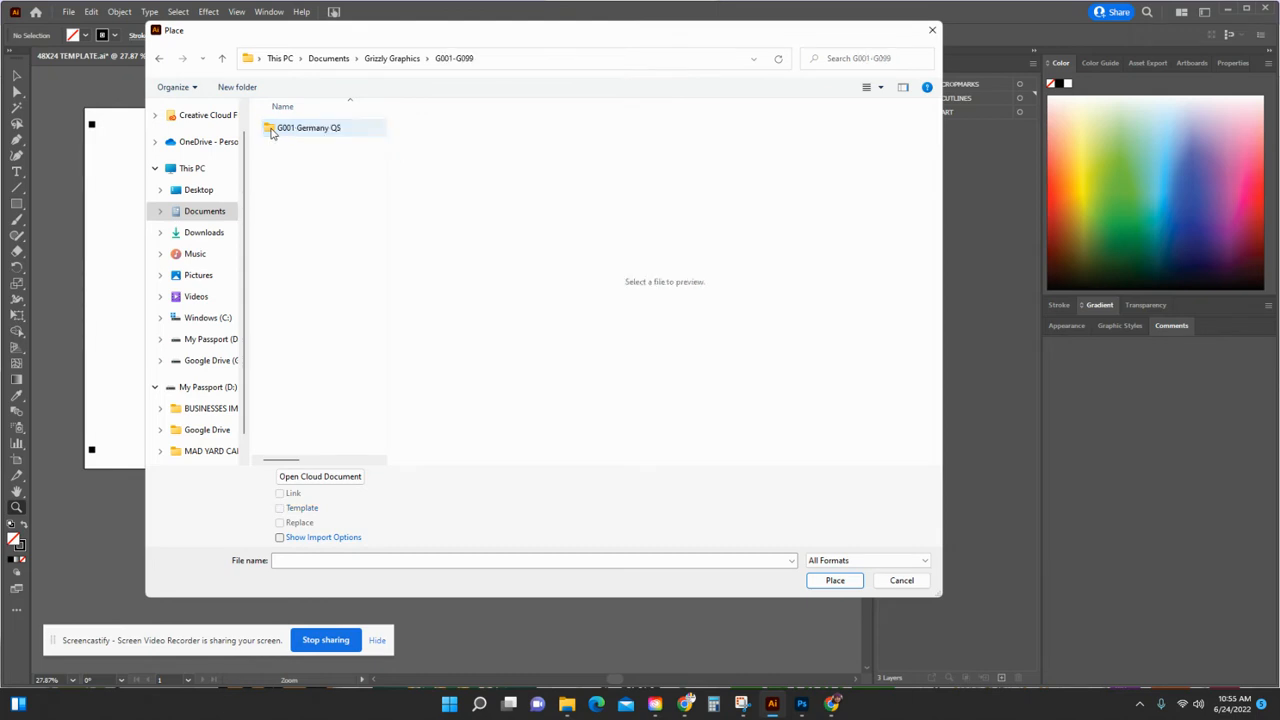
left_click(332, 132)
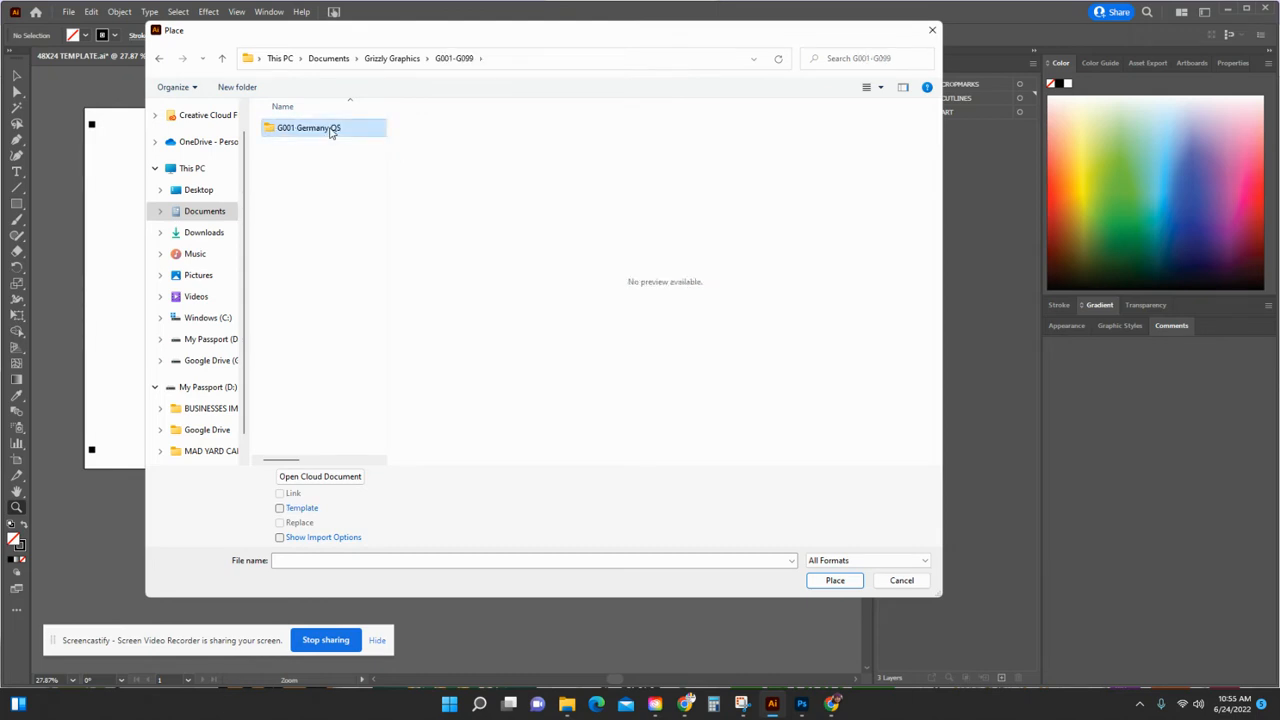
double_click(332, 132)
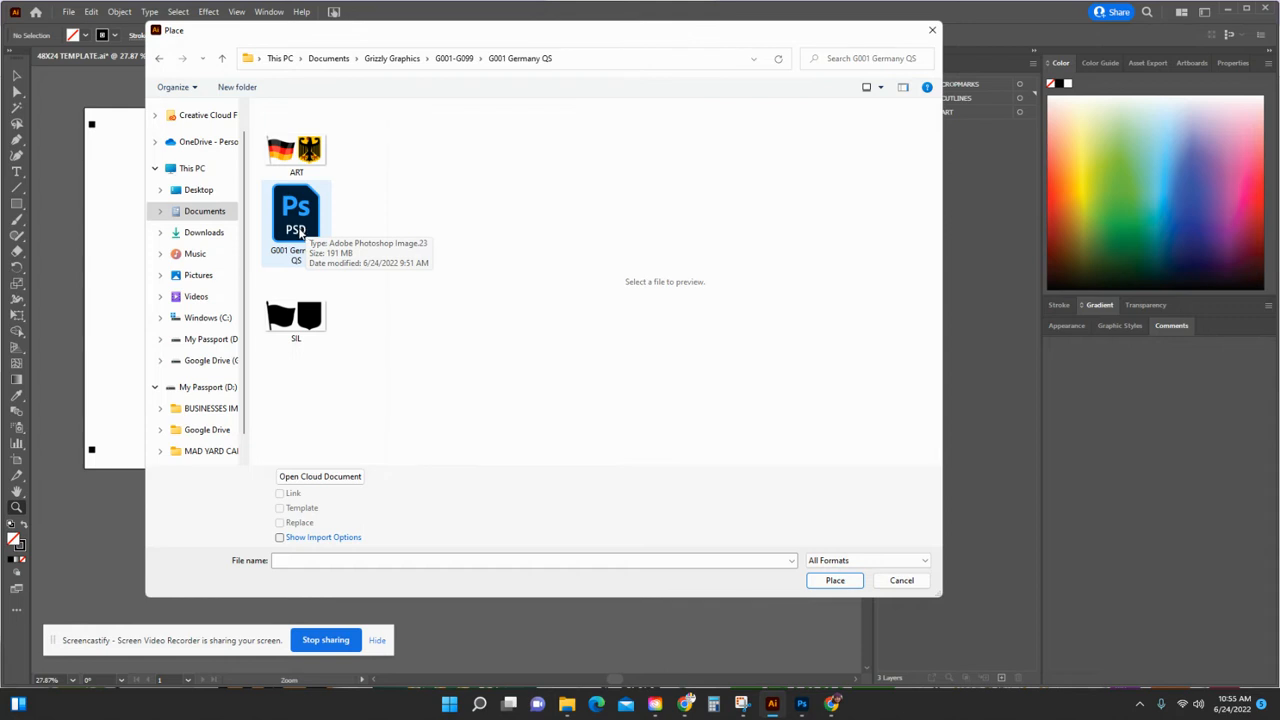
Choose the ART and SIL images together as linked files to place.
left_click(296, 150)
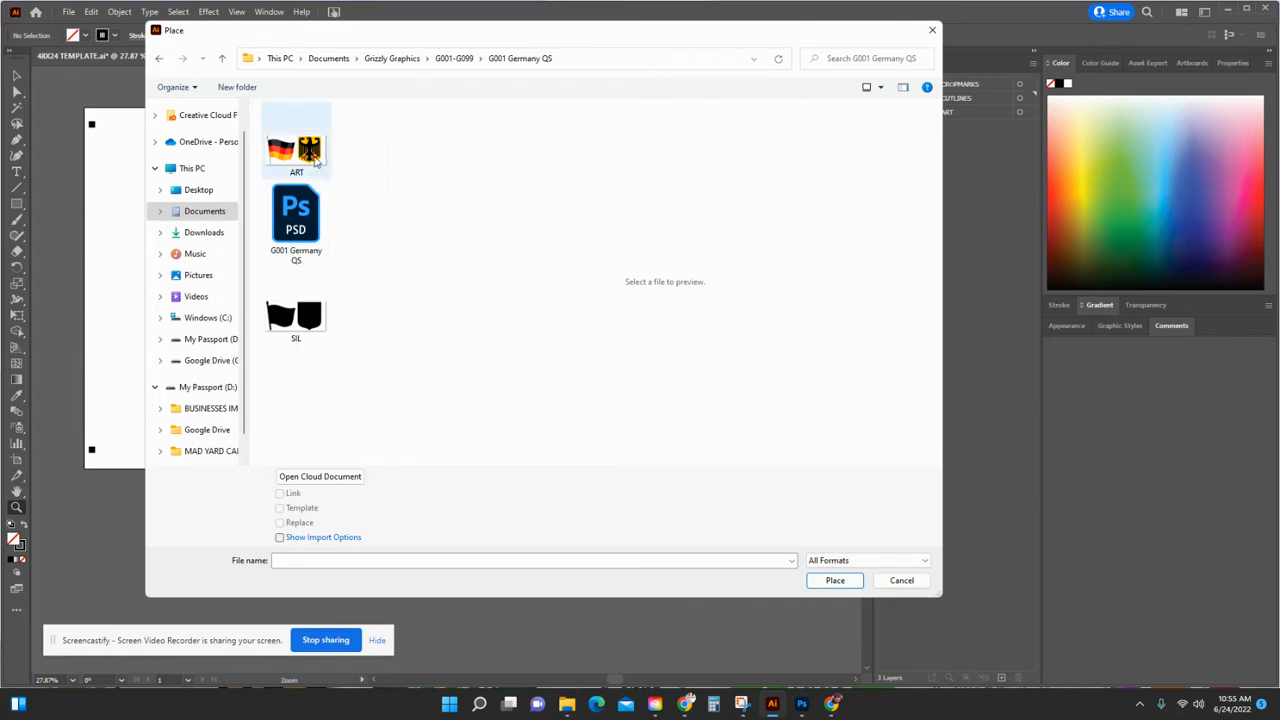
left_click(323, 316, "ctrl")
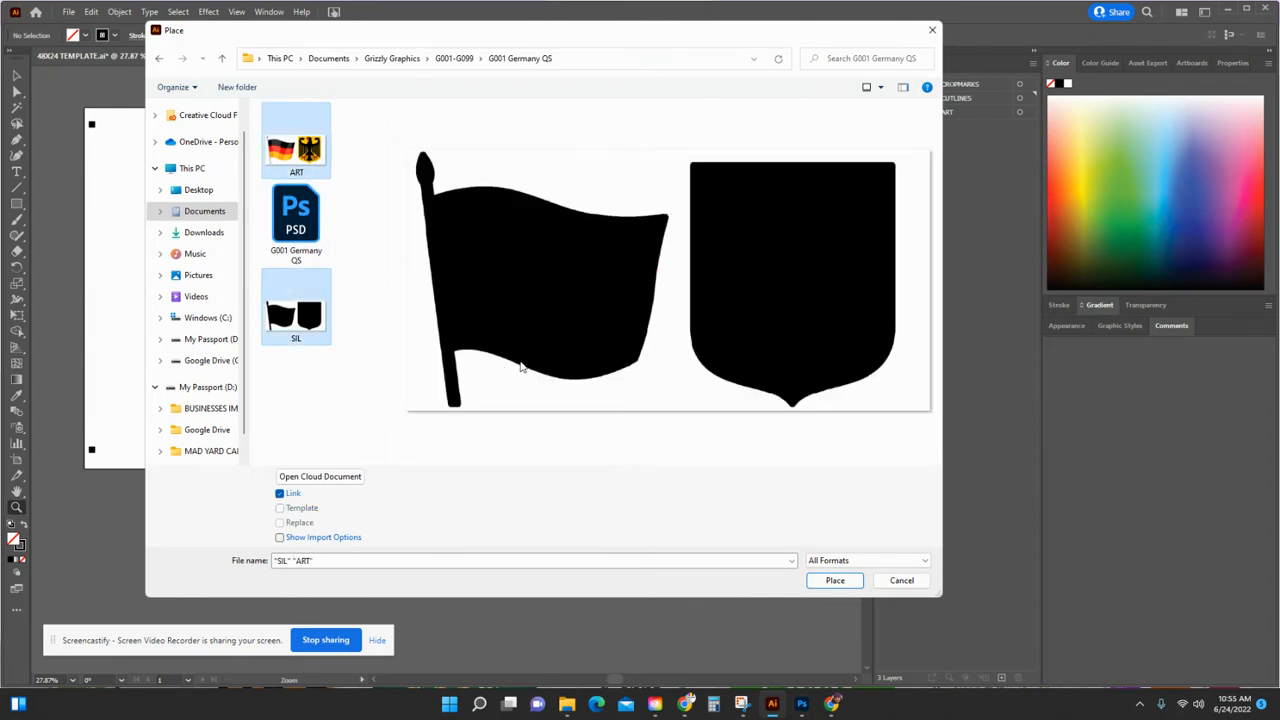
left_click(328, 158)
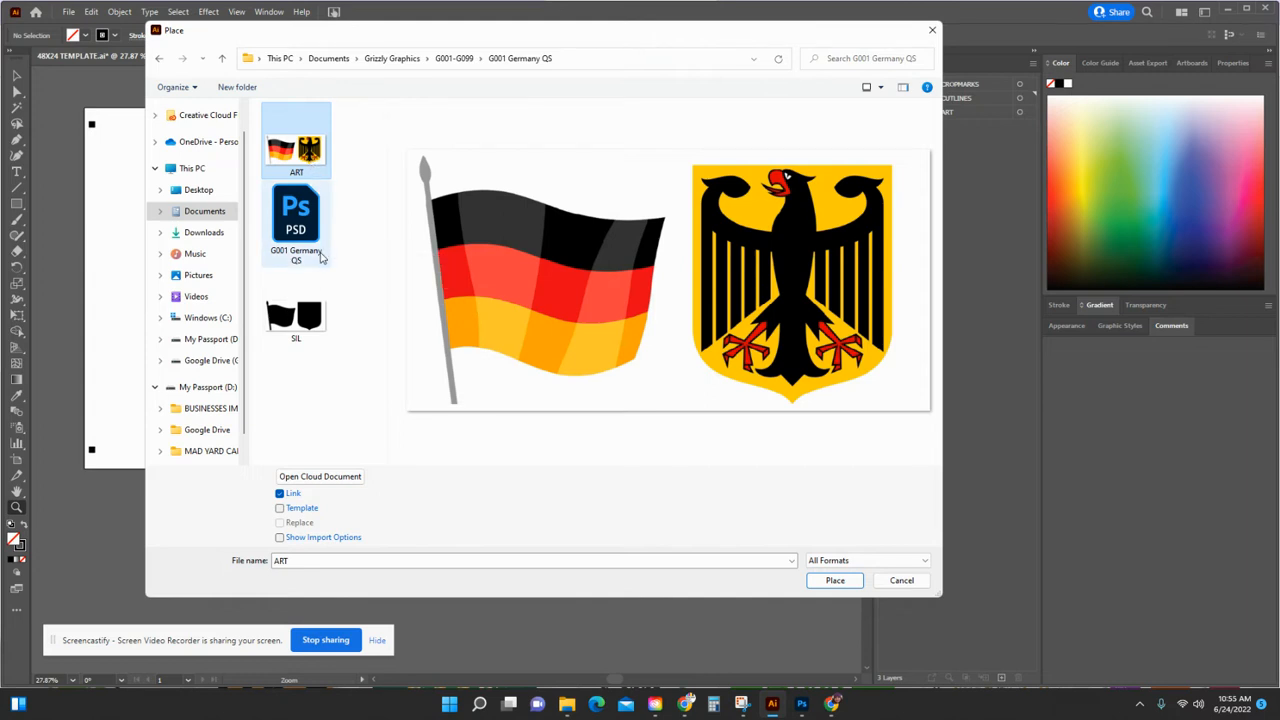
left_click(316, 305, "ctrl")
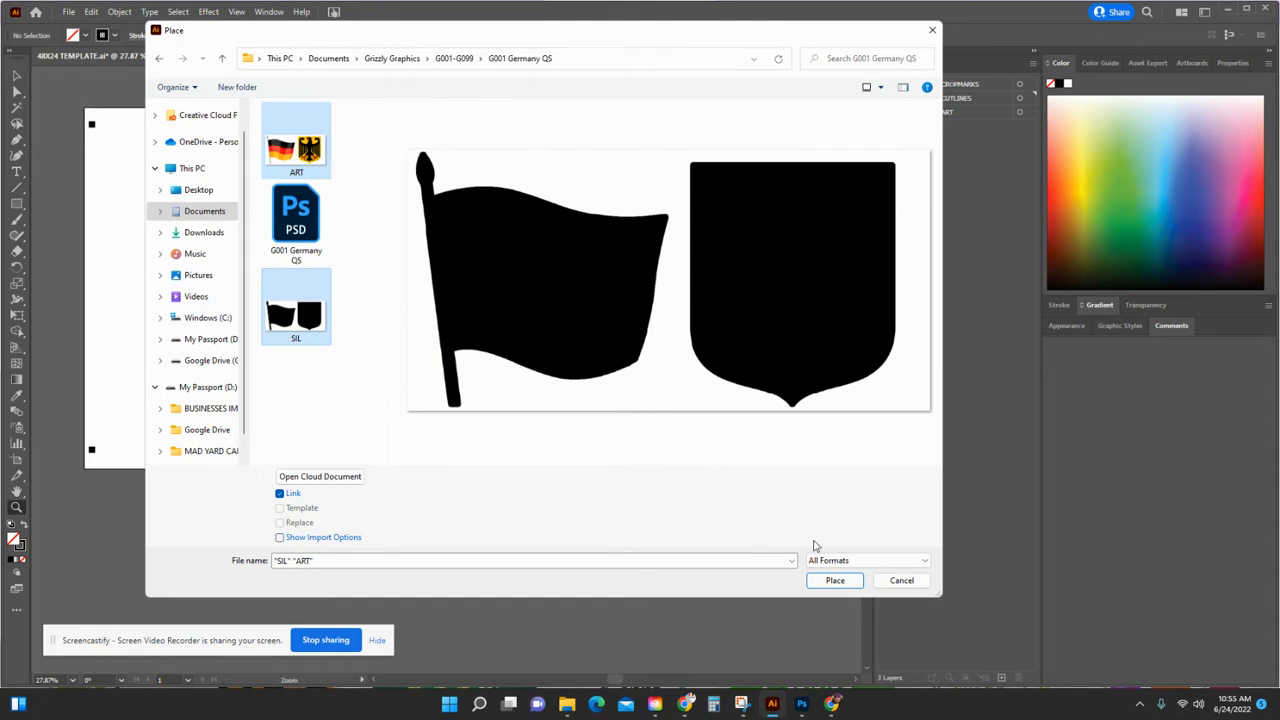
left_click(835, 581)
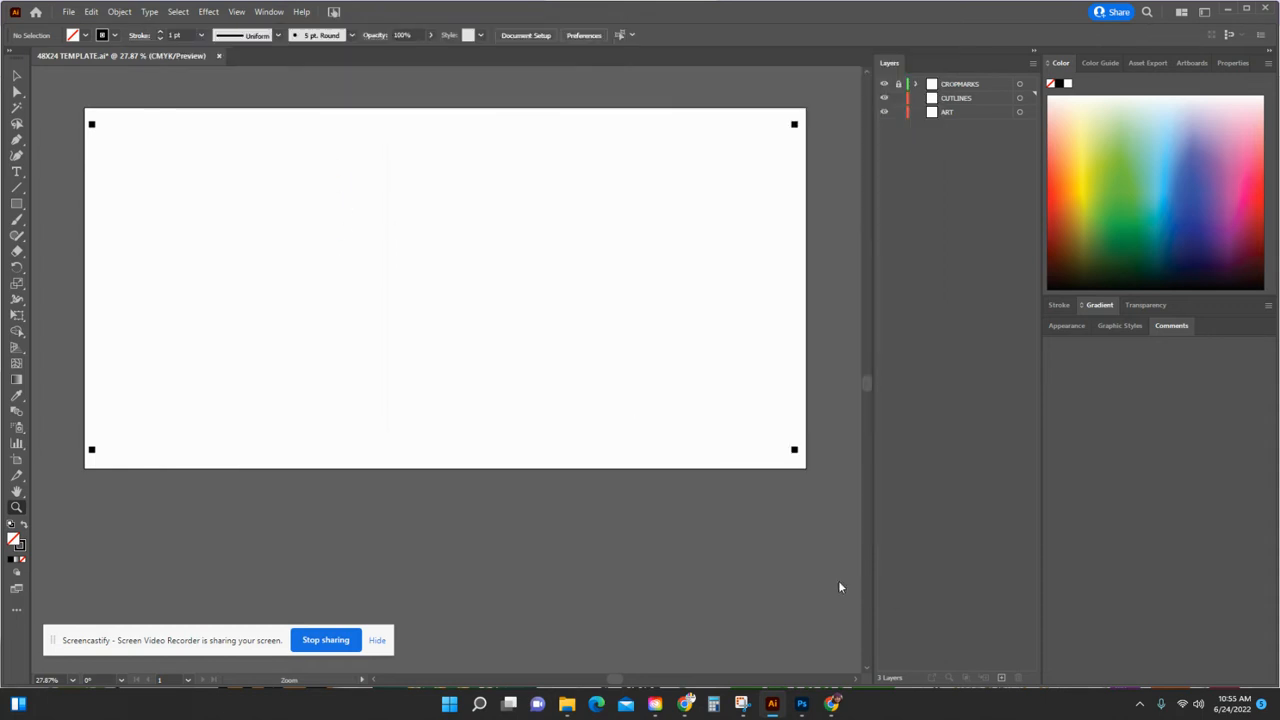
Place both images on the CUTLINES layer at full size, aligned to the artboard's upper-left corner.
left_click(1019, 99)
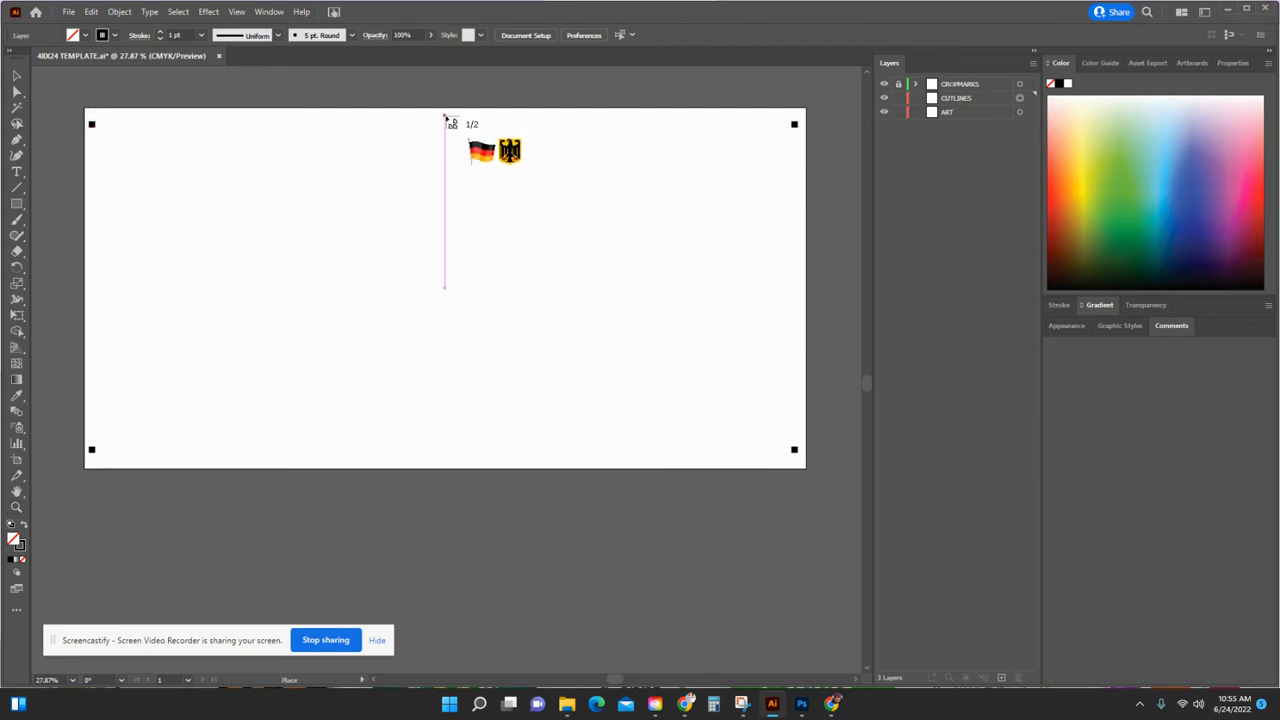
left_click(89, 114)
left_click(89, 114)
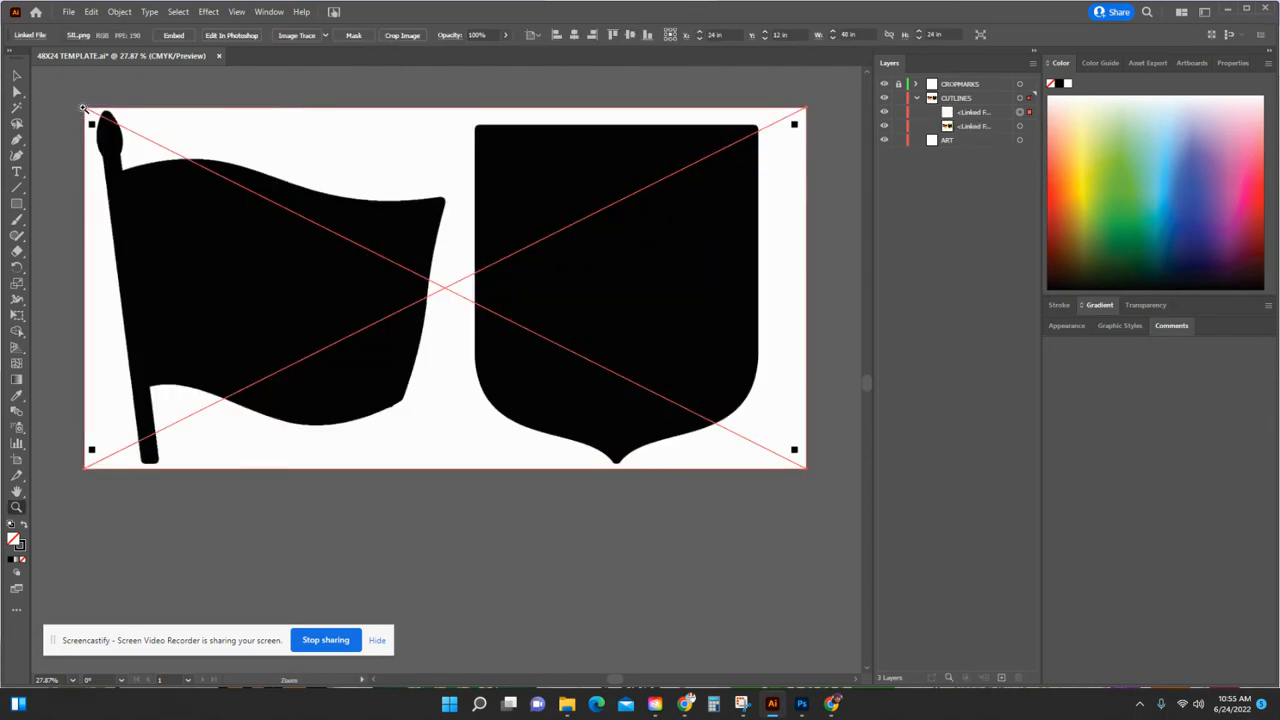
Move the linked colour artwork from CUTLINES into the ART layer, then collapse and lock the ART layer.
left_click(968, 127)
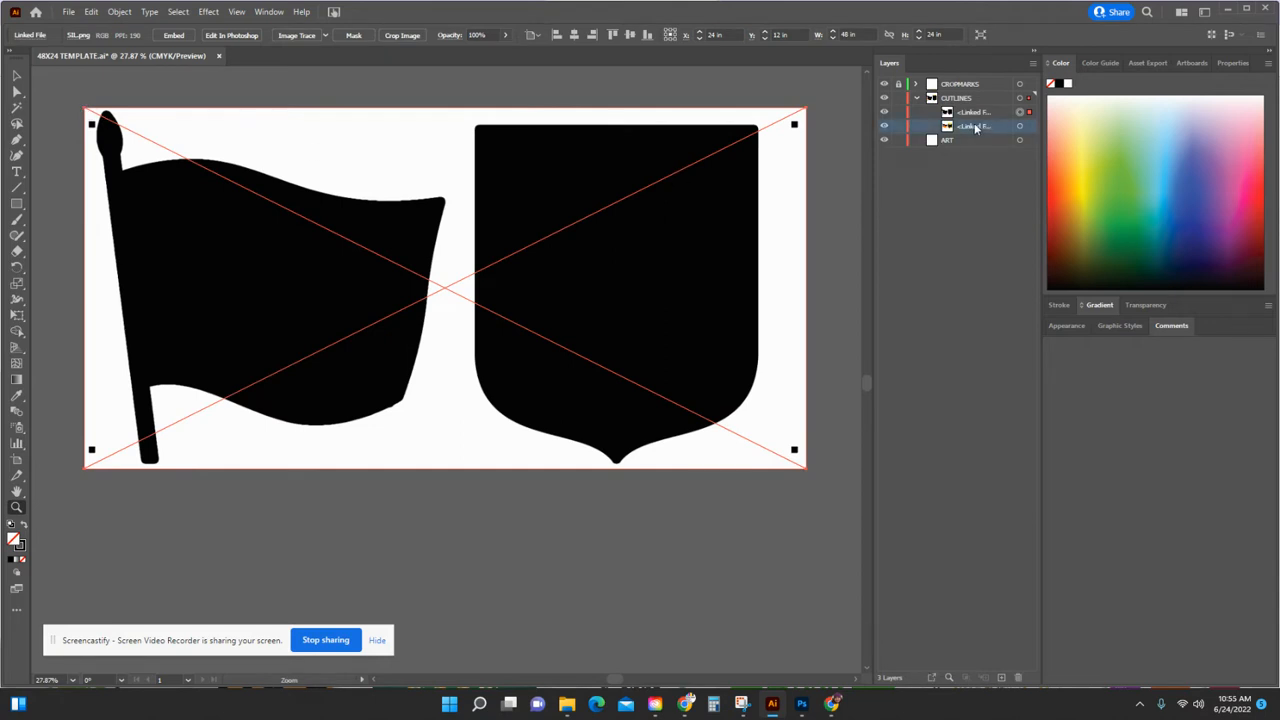
left_click(956, 140)
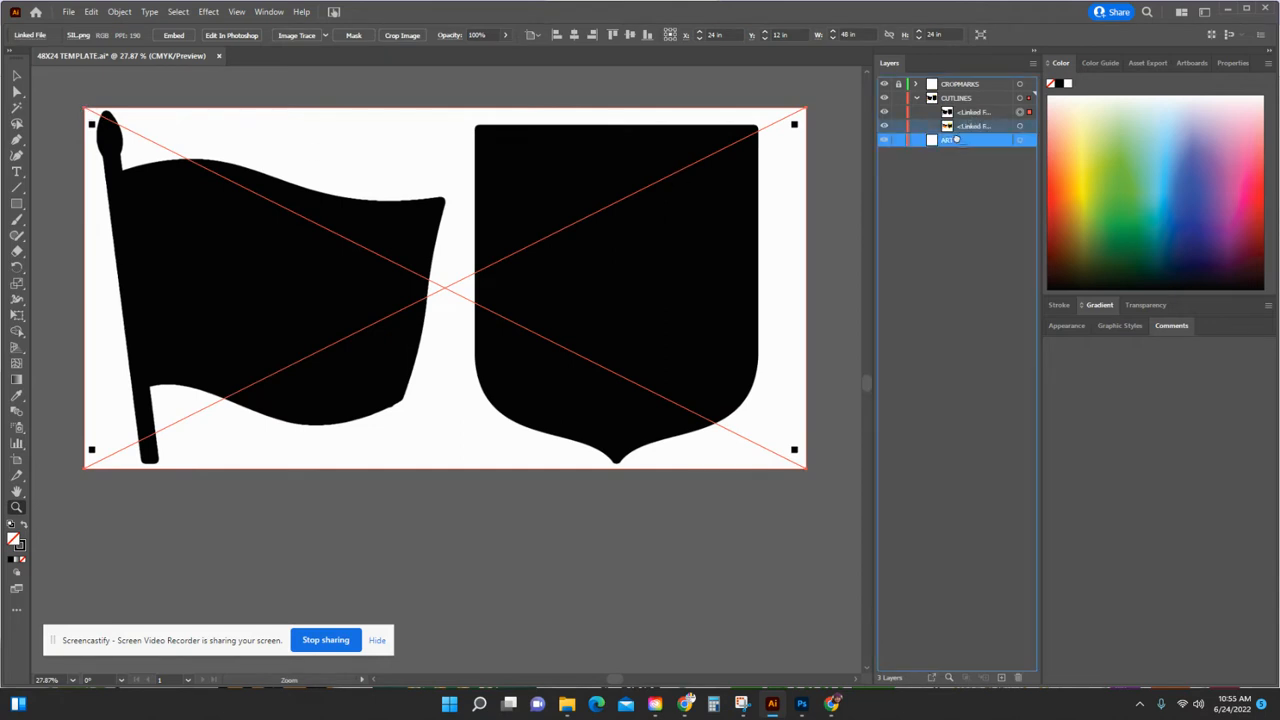
left_click_drag(956, 139, 959, 142)
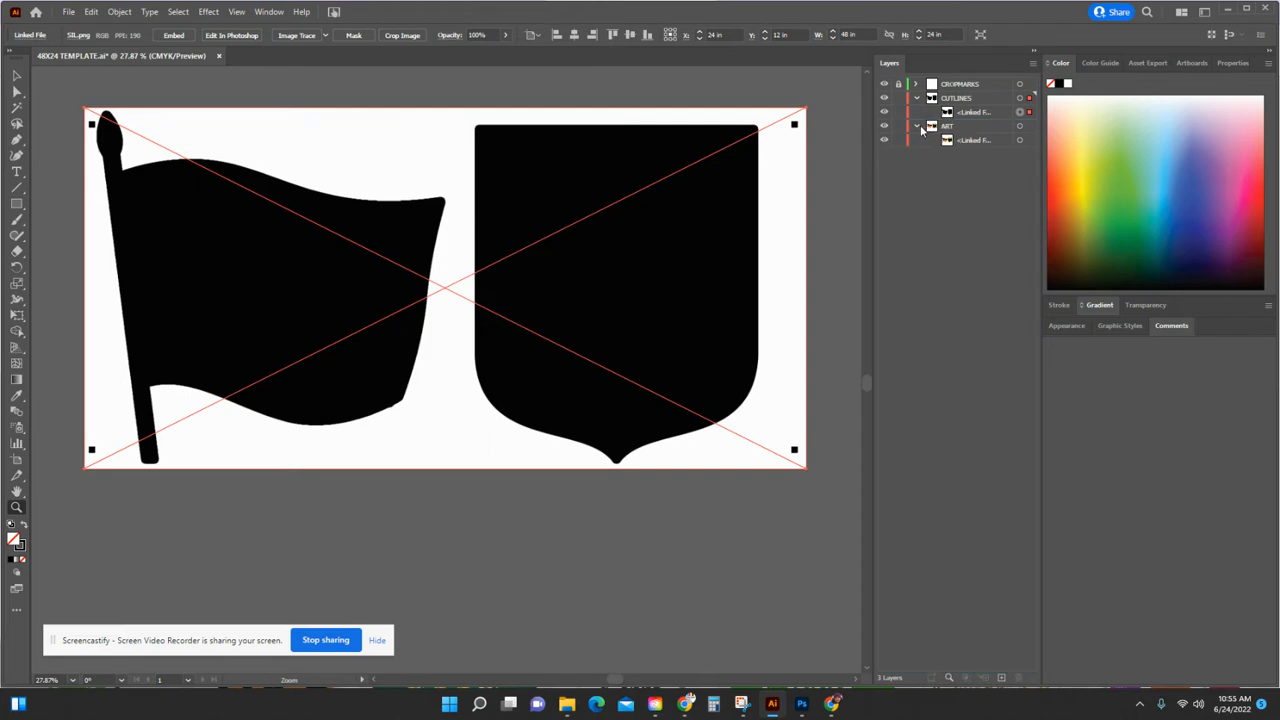
left_click(917, 126)
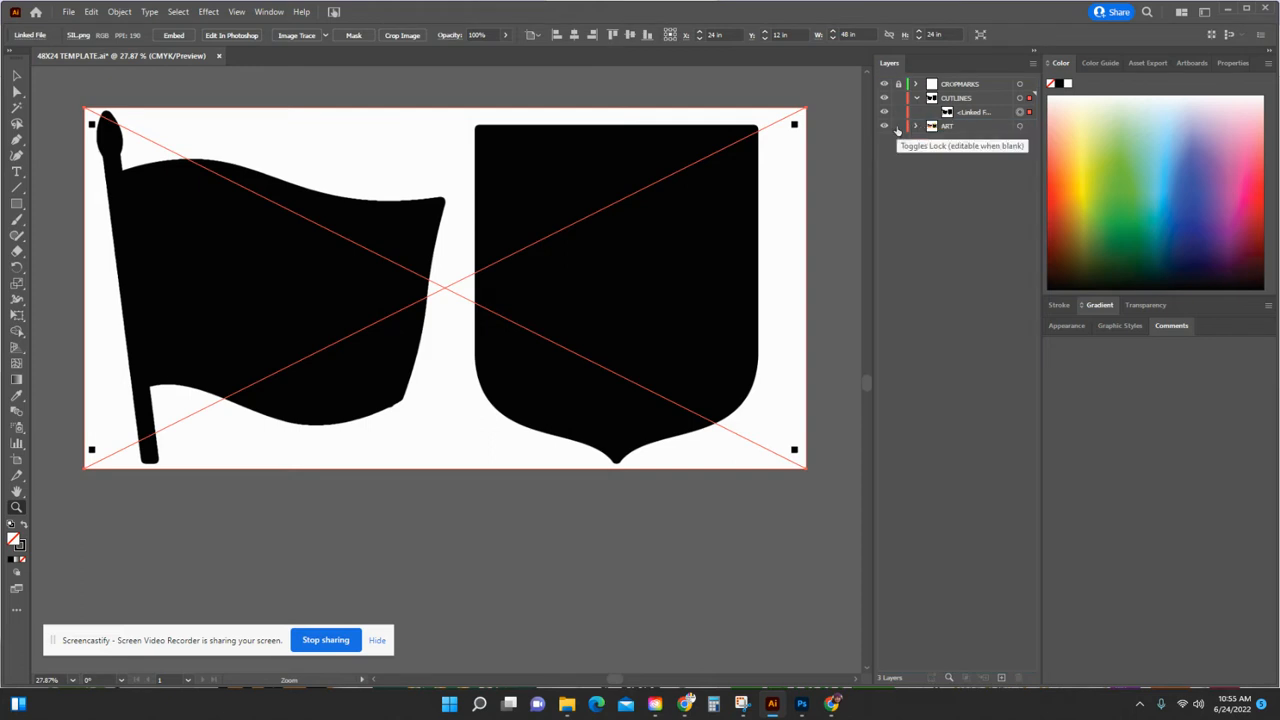
left_click(898, 127)
Select the silhouette image on the CUTLINES layer.
left_click(984, 103)
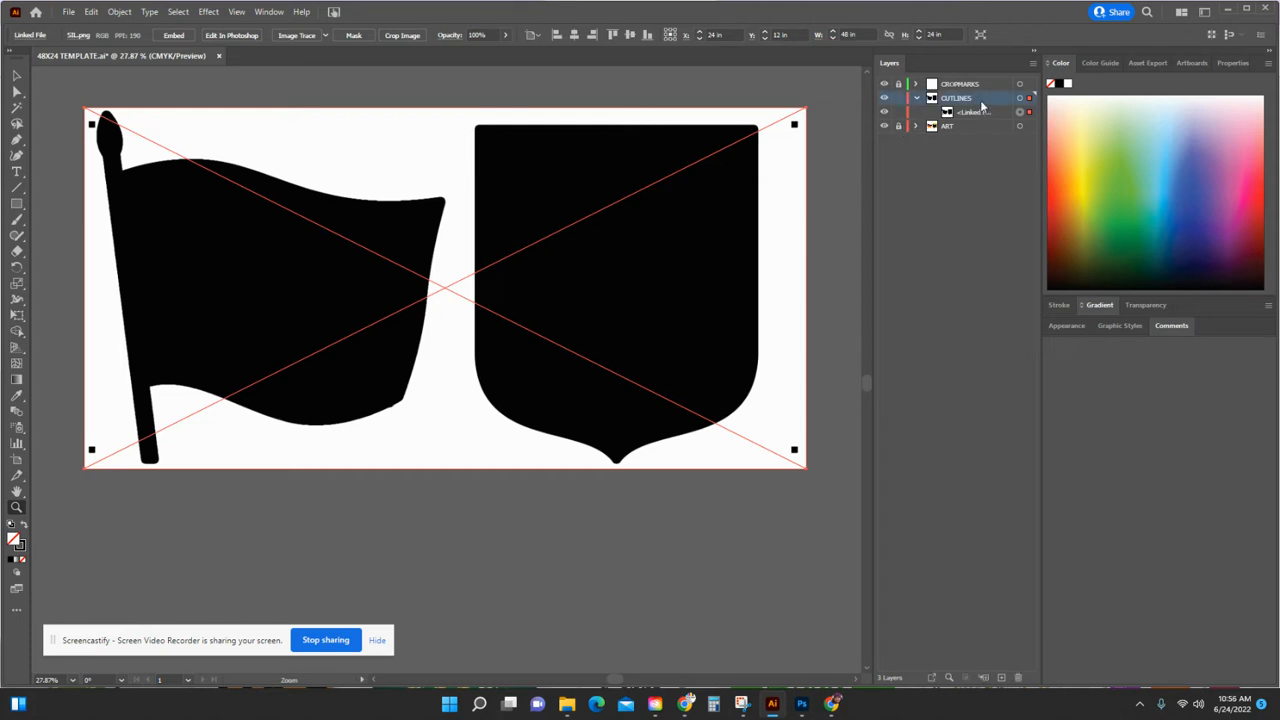
left_click(1019, 99)
Check the list of workspaces for Essentials Classic without switching the workspace.
left_click(266, 11)
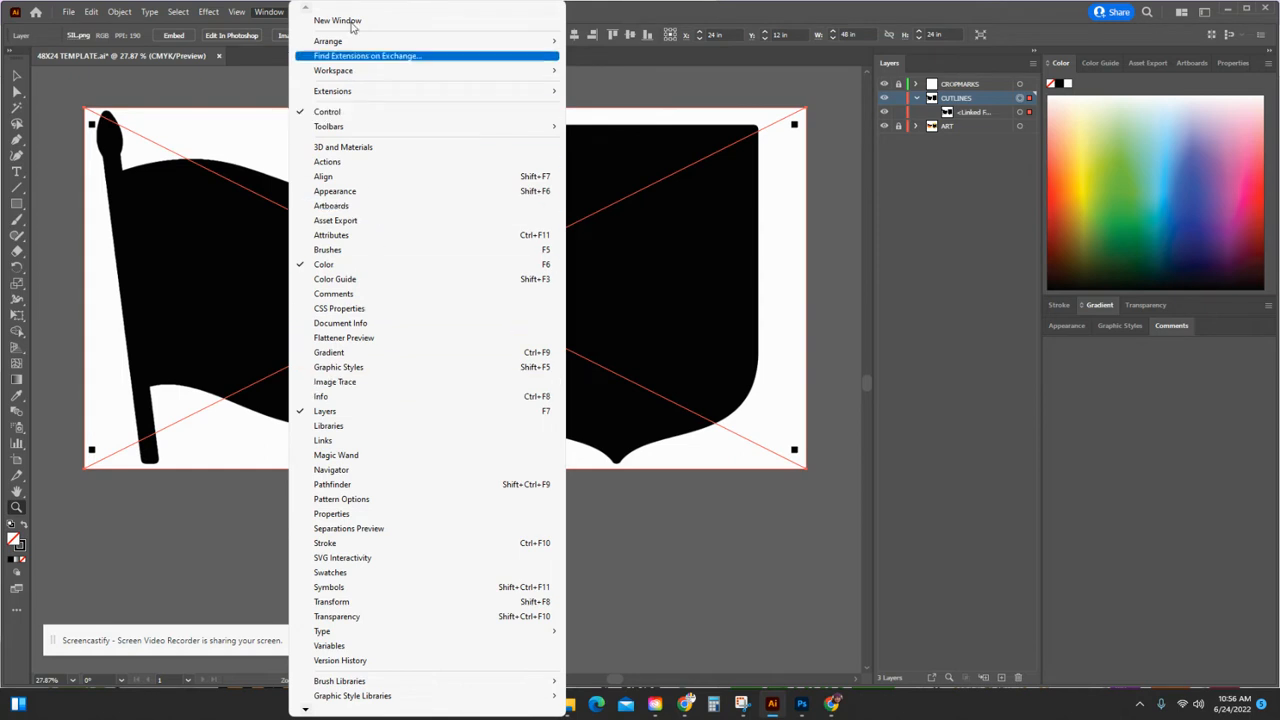
left_click(607, 8)
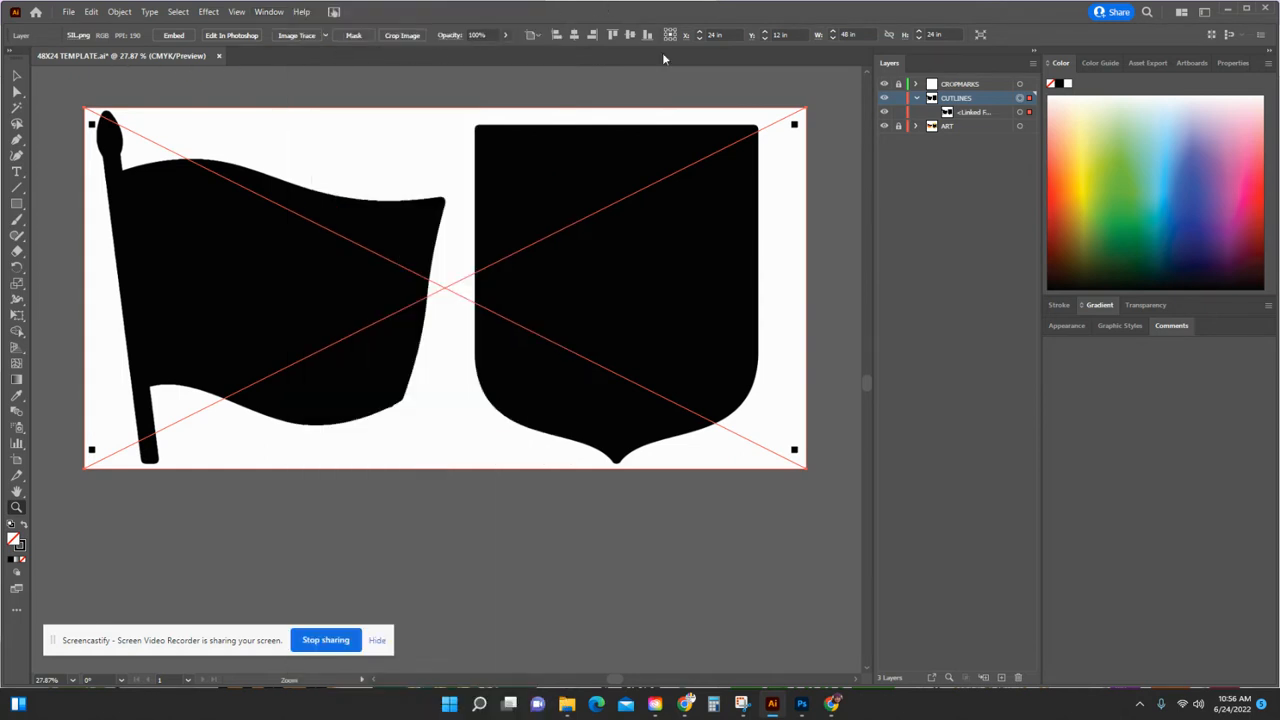
left_click(270, 12)
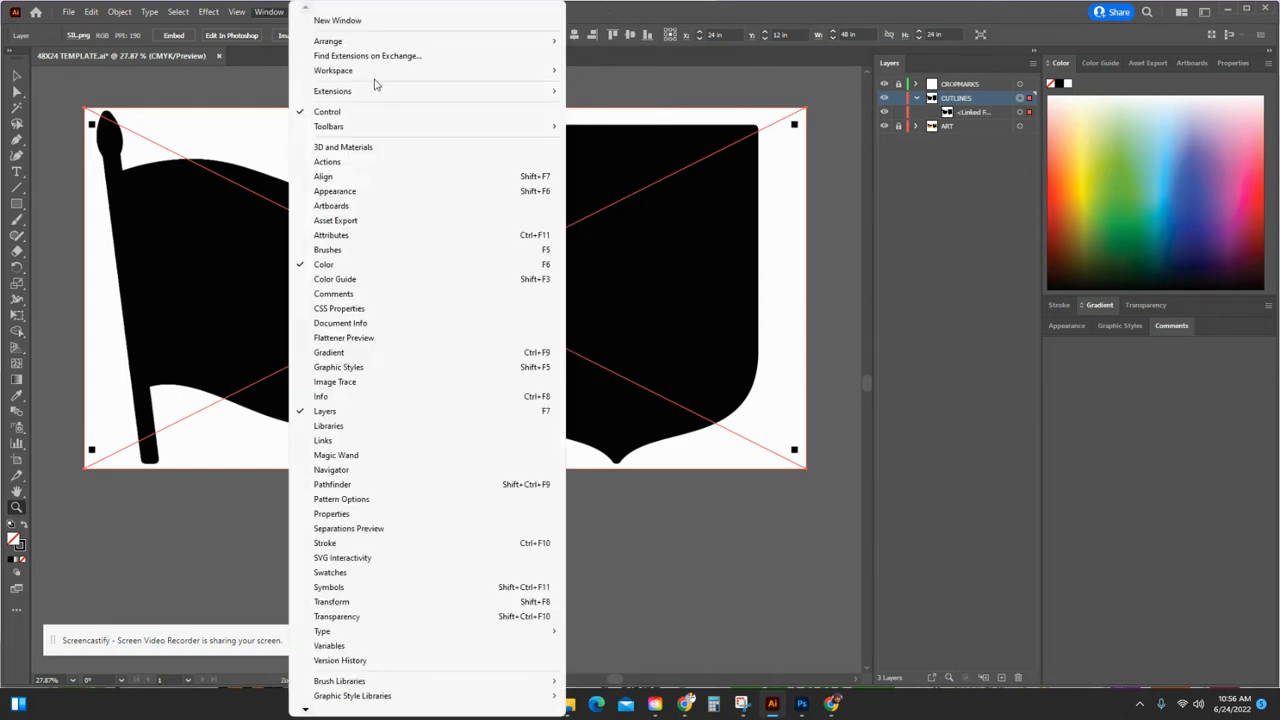
mouse_move(380, 70)
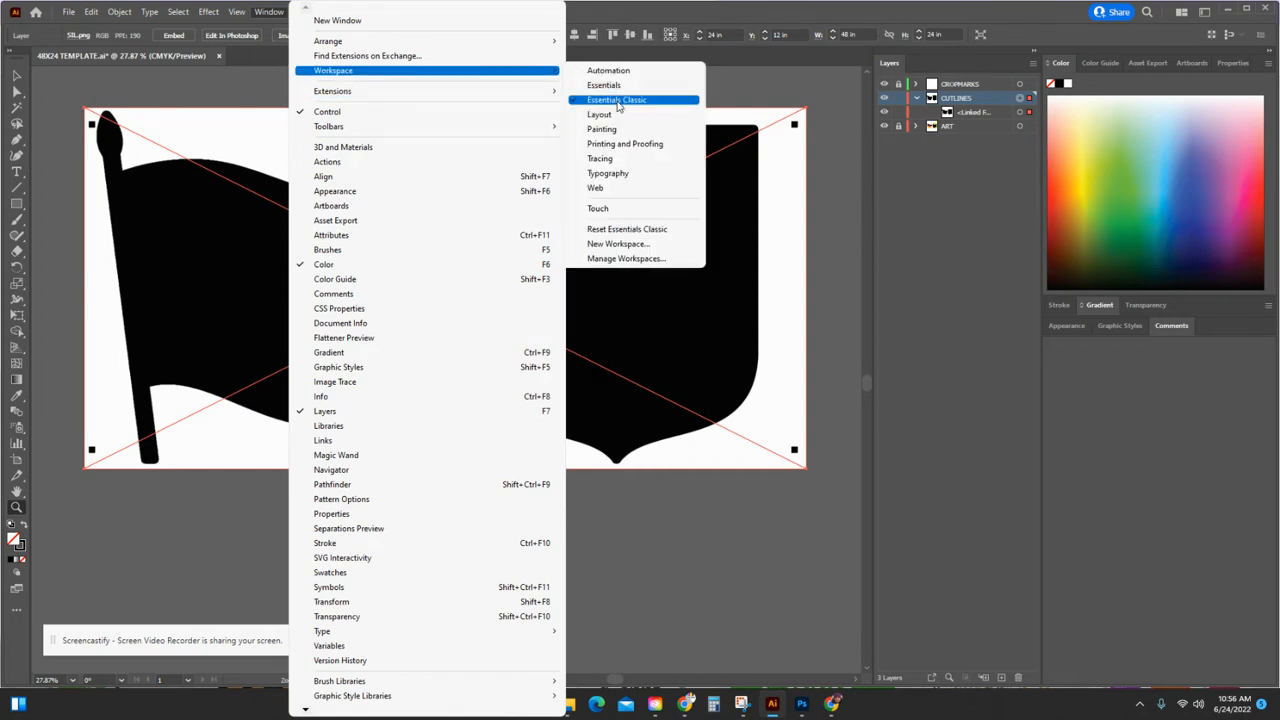
left_click(752, 46)
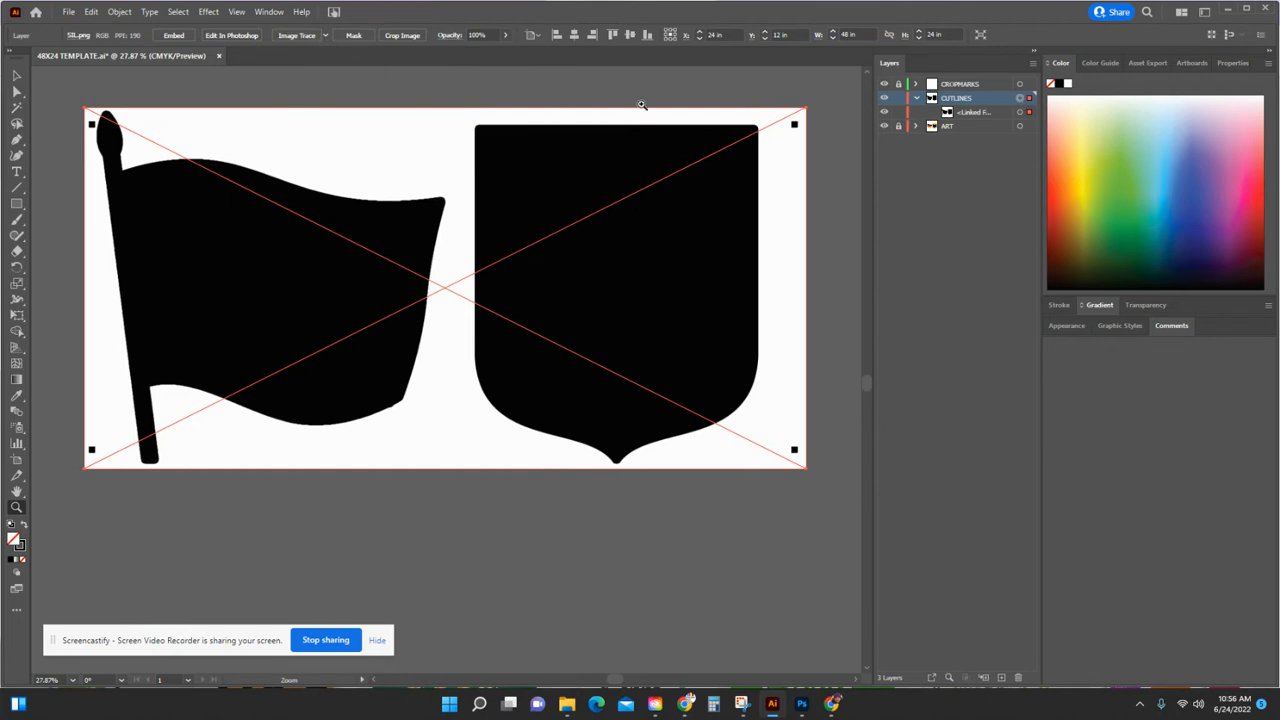
Image Trace the silhouette on the CUTLINES layer with the default preset and expand the tracing into paths.
left_click(1020, 99)
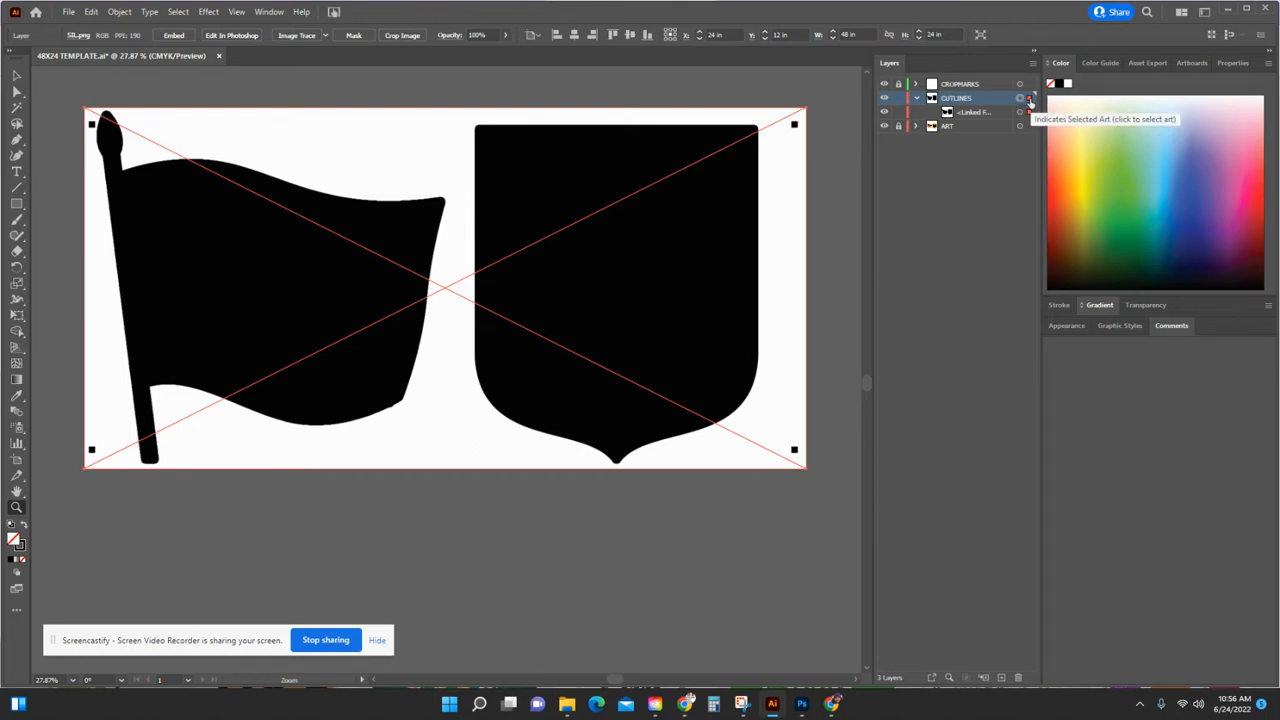
left_click(300, 36)
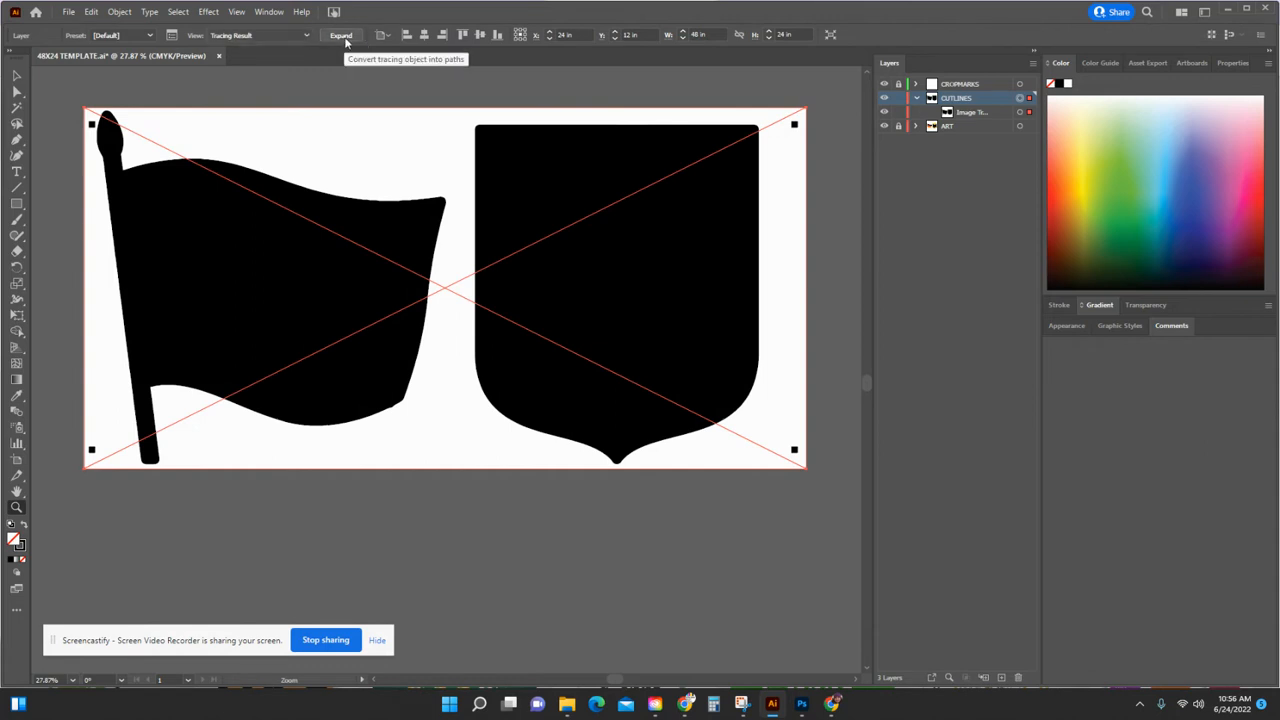
left_click(343, 37)
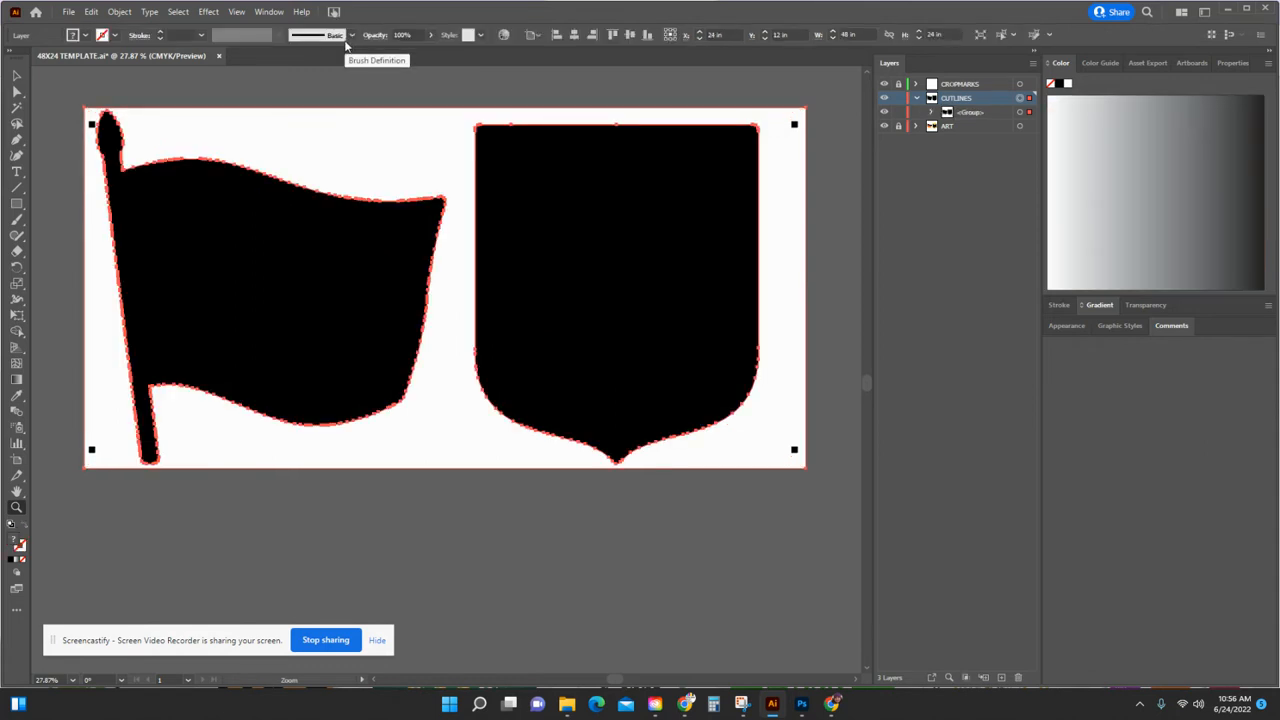
Ungroup the expanded silhouette tracing and delete its white background compound path from the CUTLINES layer.
right_click(575, 239)
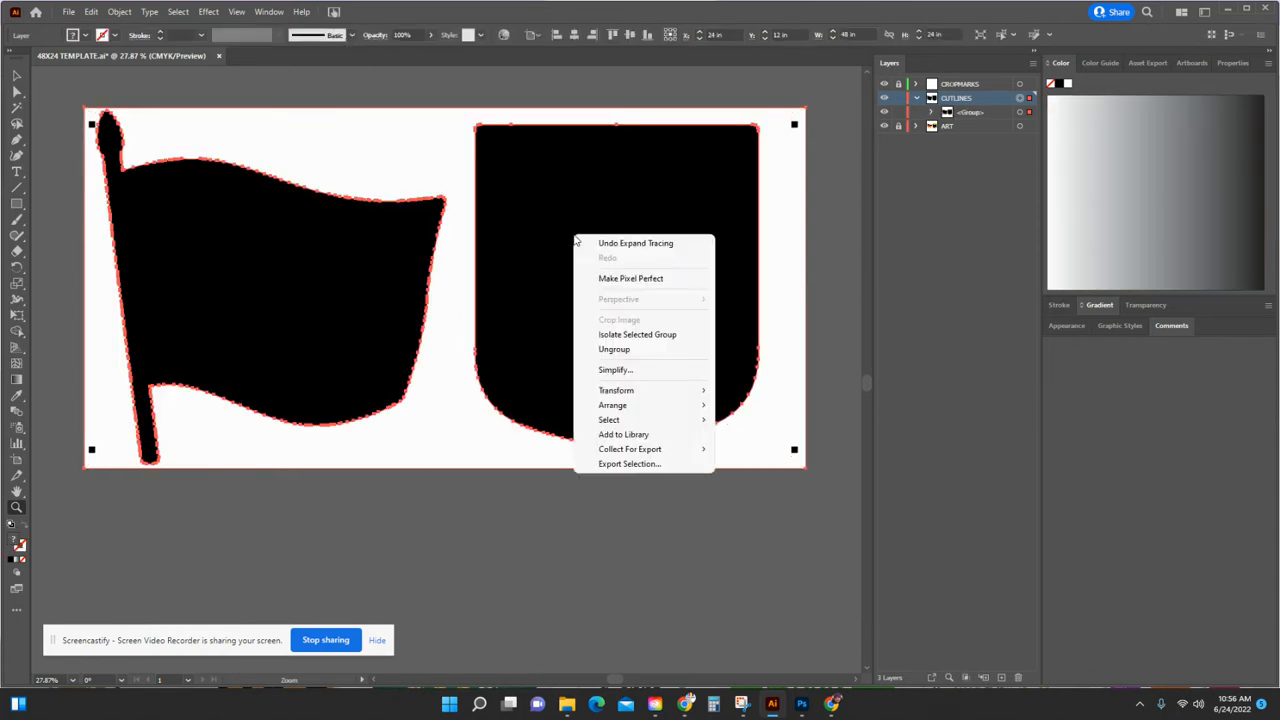
left_click(618, 355)
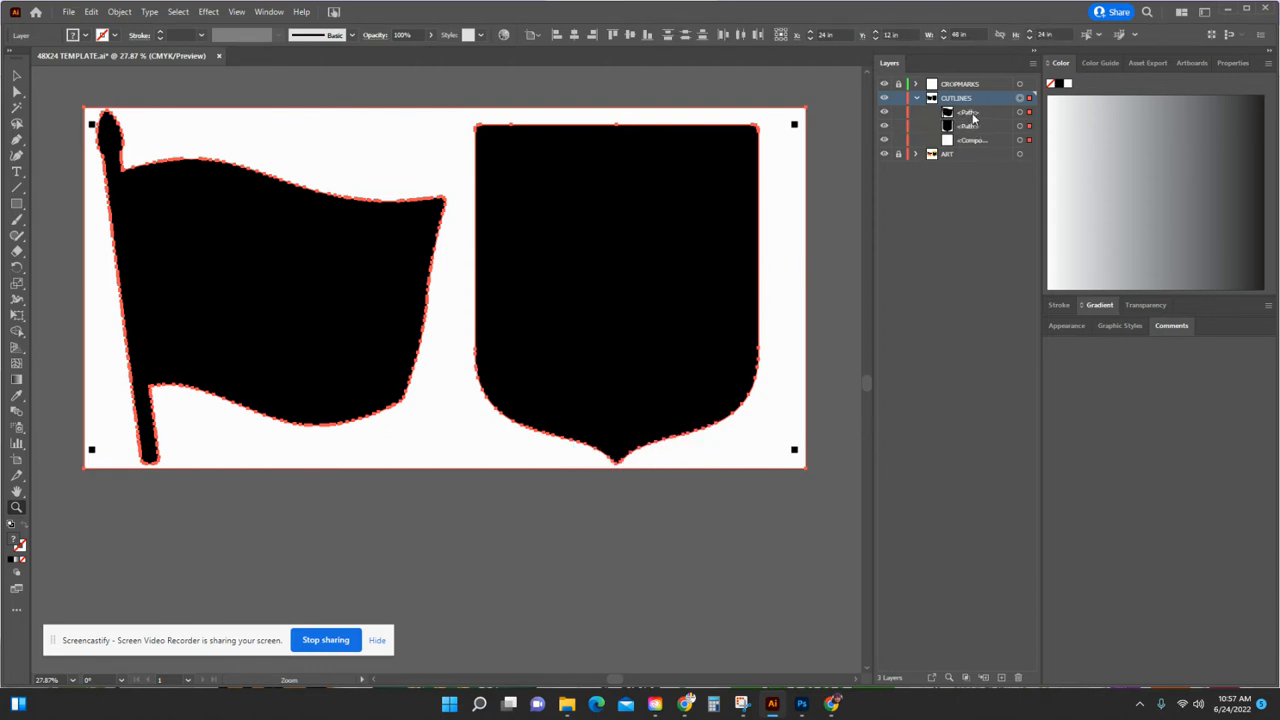
left_click(974, 142)
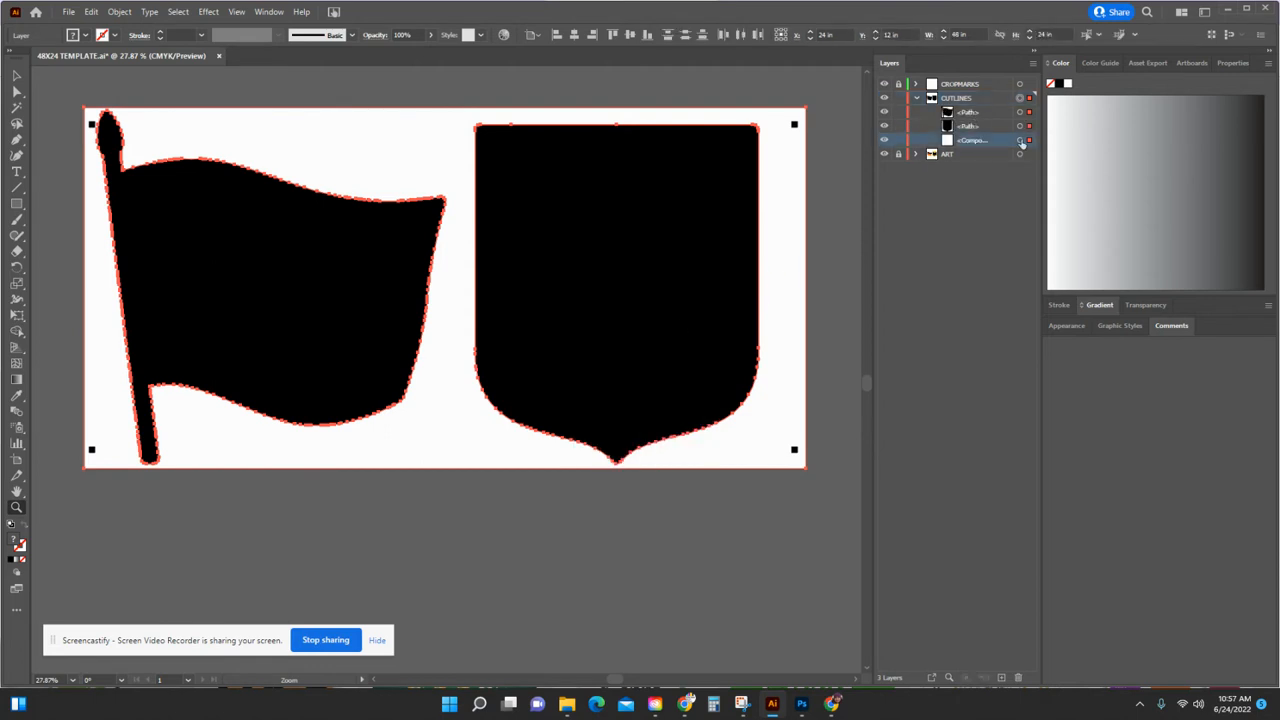
left_click(1020, 141)
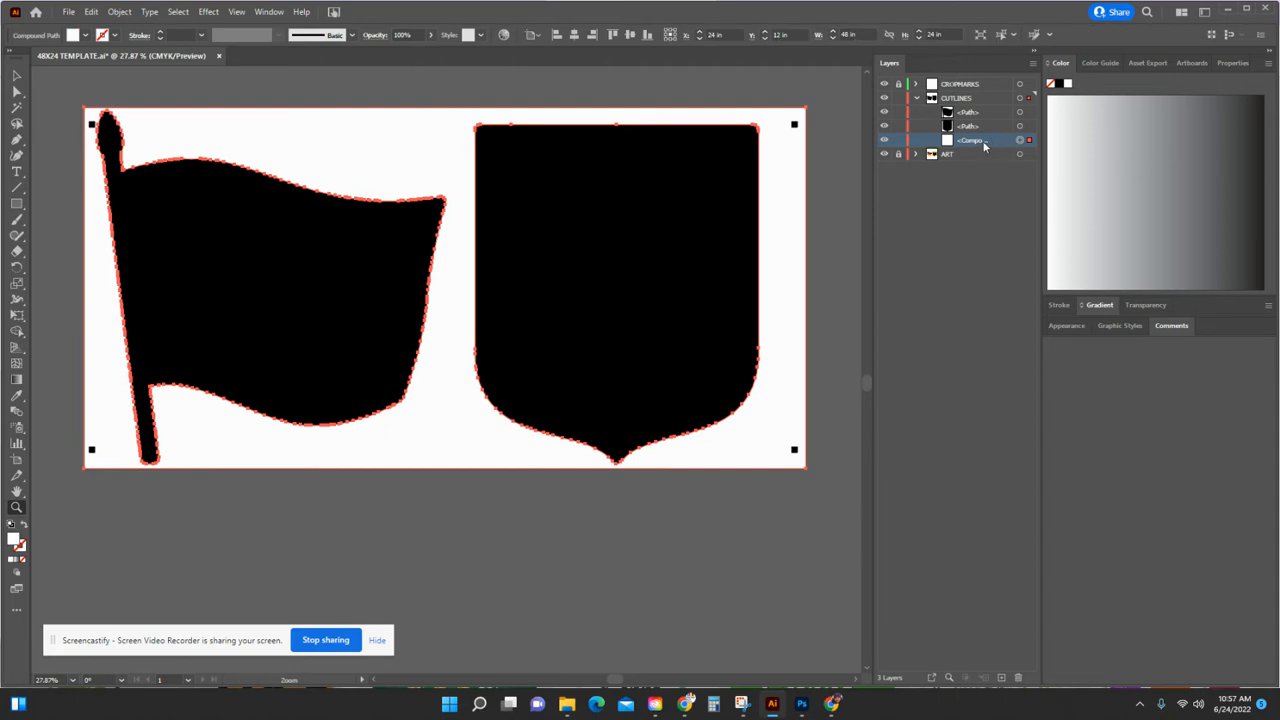
left_click(1019, 678)
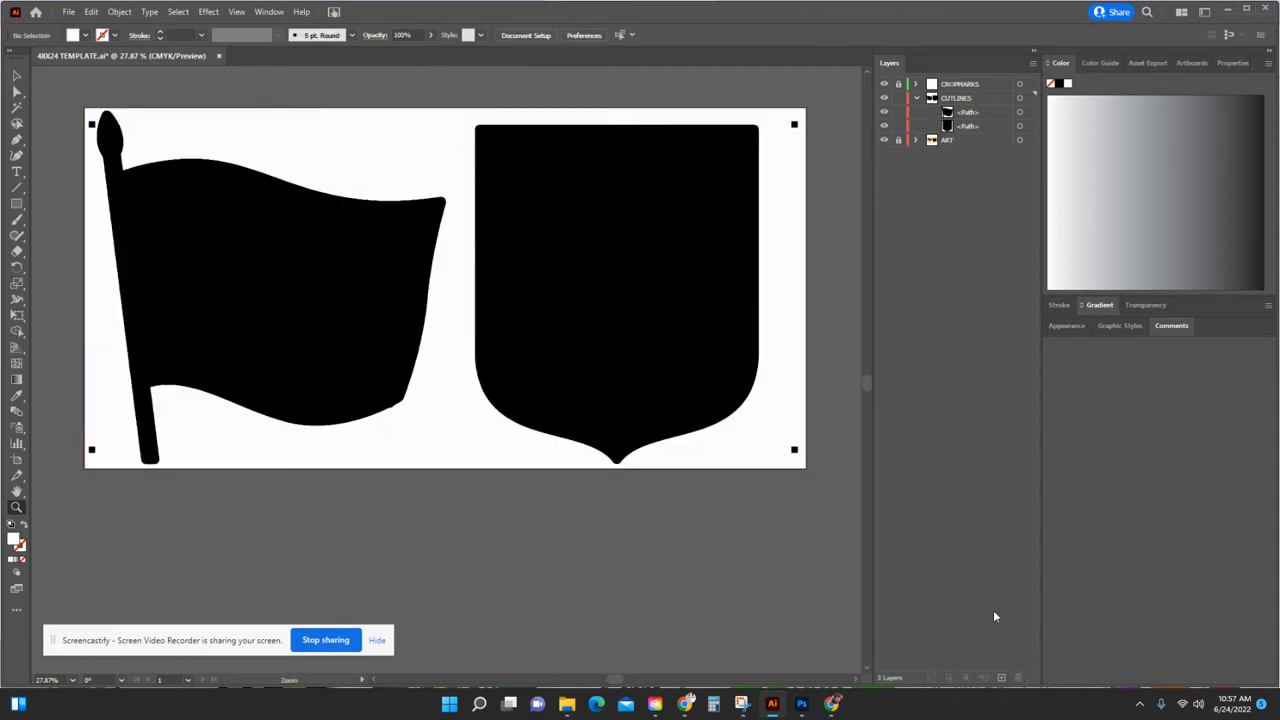
Select everything on the CUTLINES layer and swap fill and stroke so both silhouettes become unfilled outlines.
left_click(1020, 99)
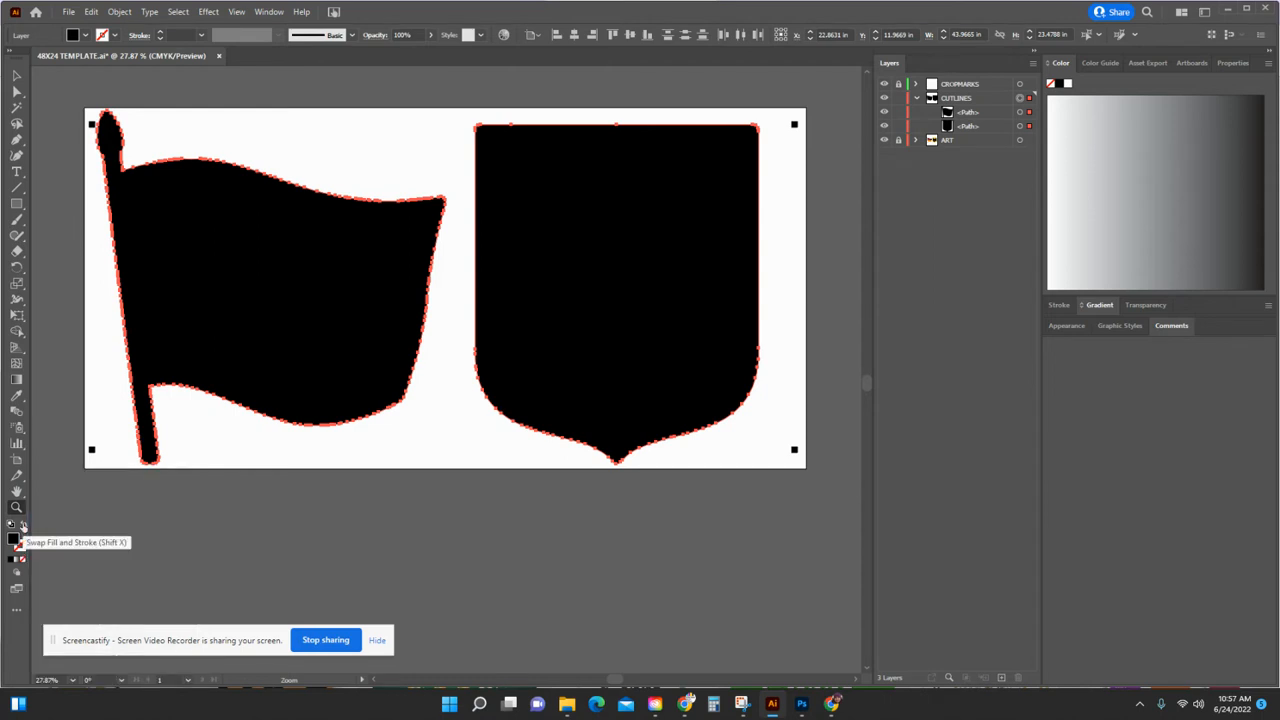
left_click(24, 526)
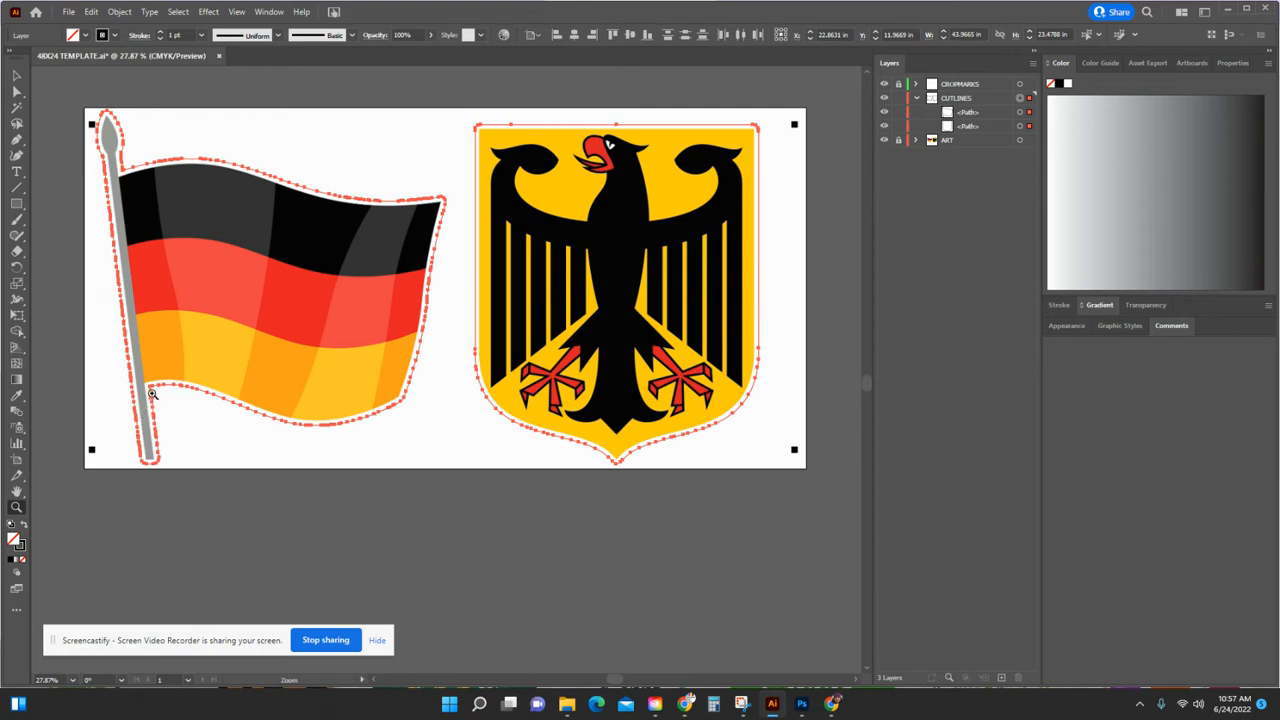
Examine the anchor points of the flag's cutline up close where the flag's lower edge meets the pole.
left_click_drag(147, 388, 372, 376)
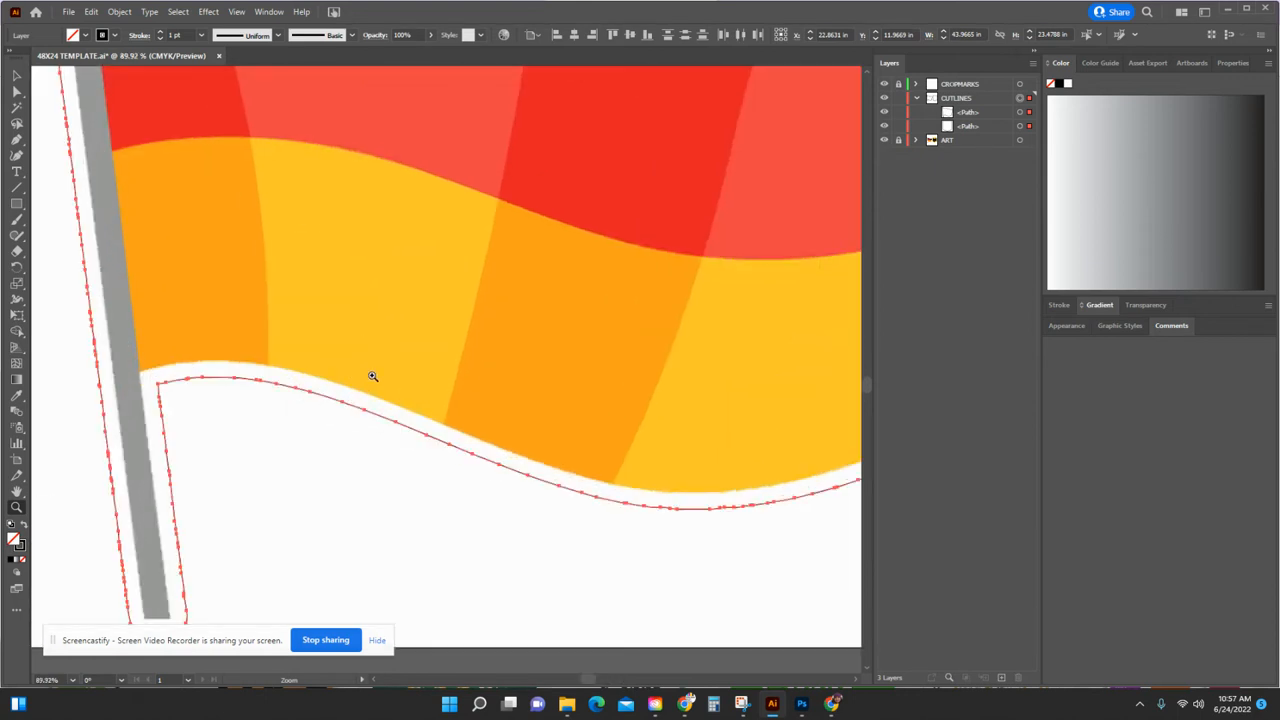
left_click_drag(136, 387, 303, 374)
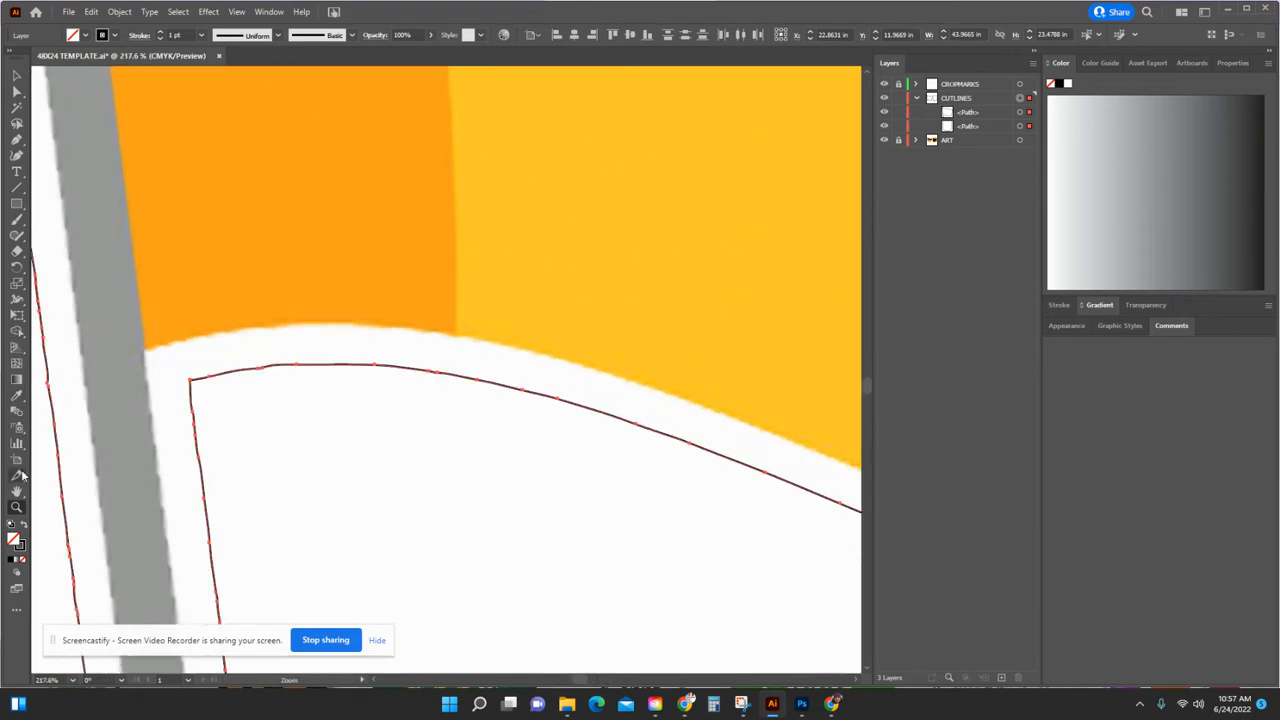
left_click(16, 157)
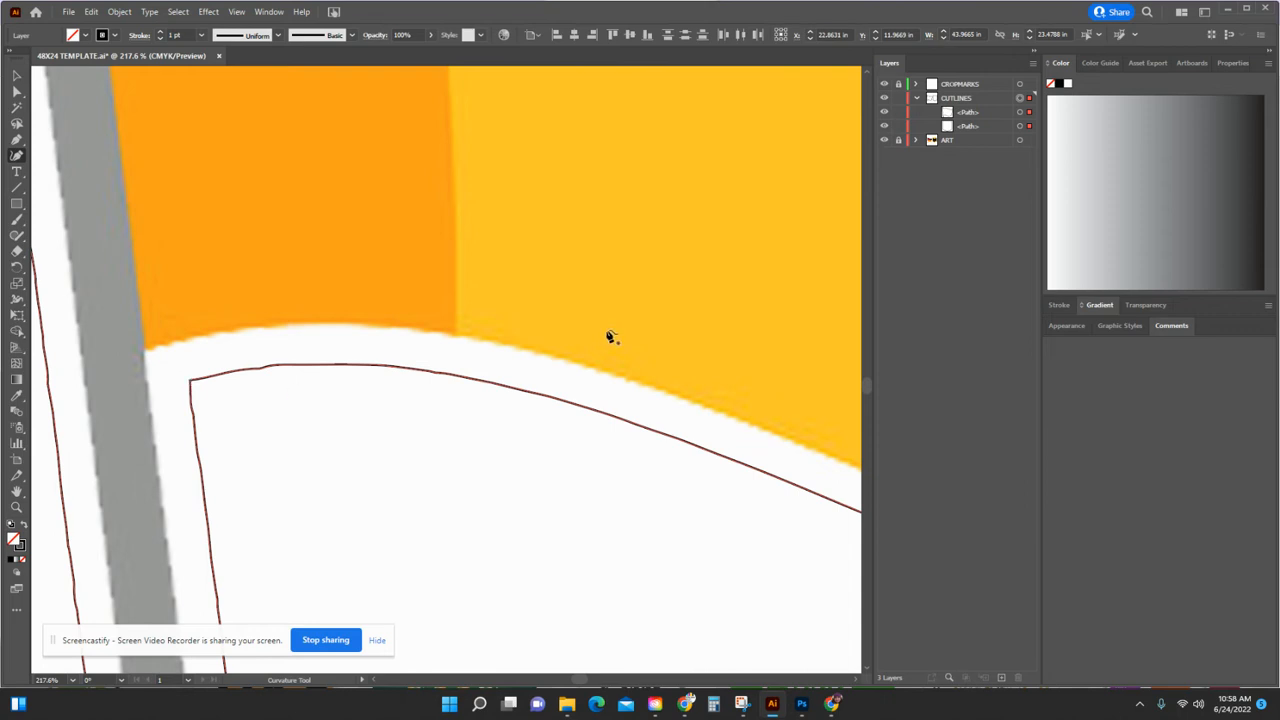
left_click(993, 117)
left_click(1021, 114)
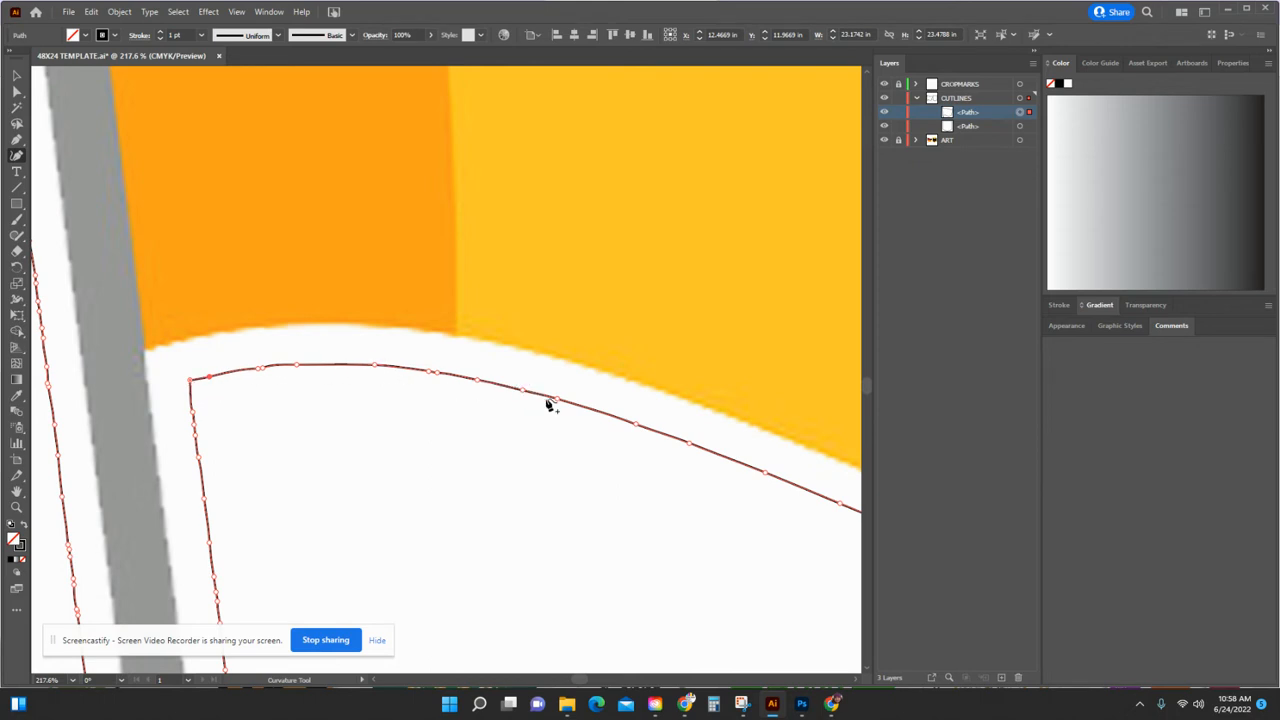
left_click(16, 508)
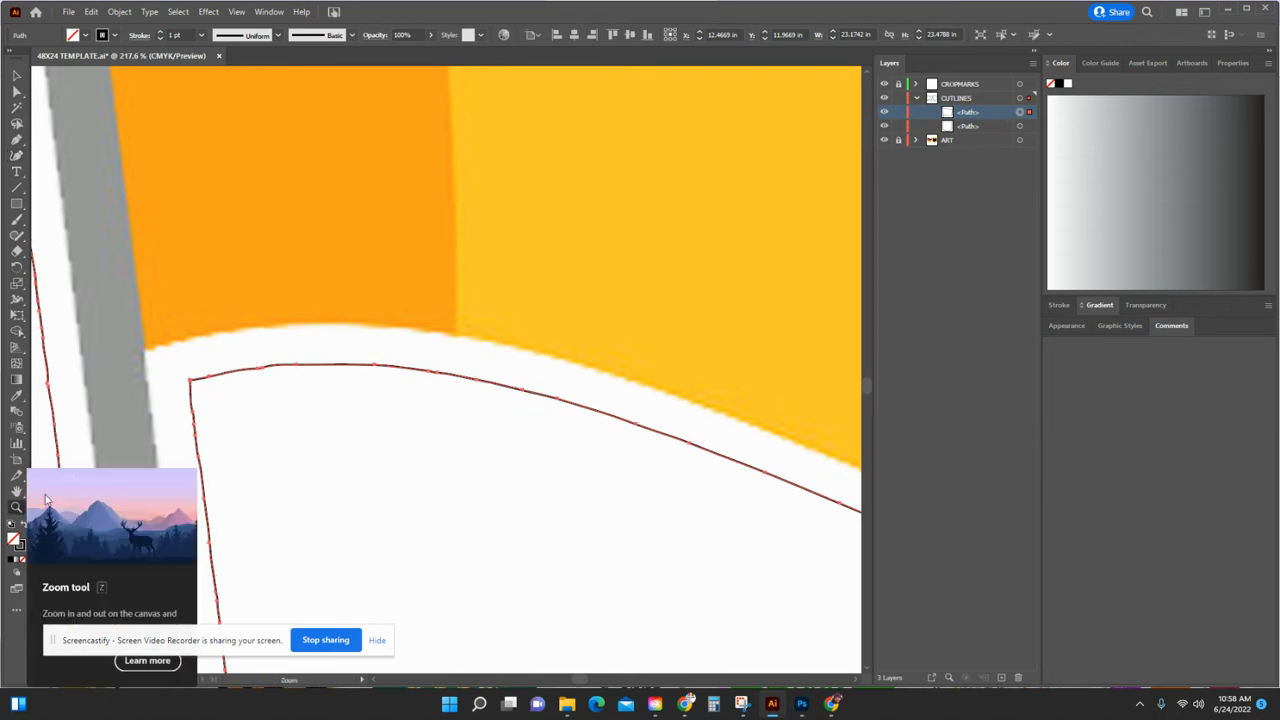
left_click_drag(380, 363, 234, 381)
scroll(394, 349, "down", 5)
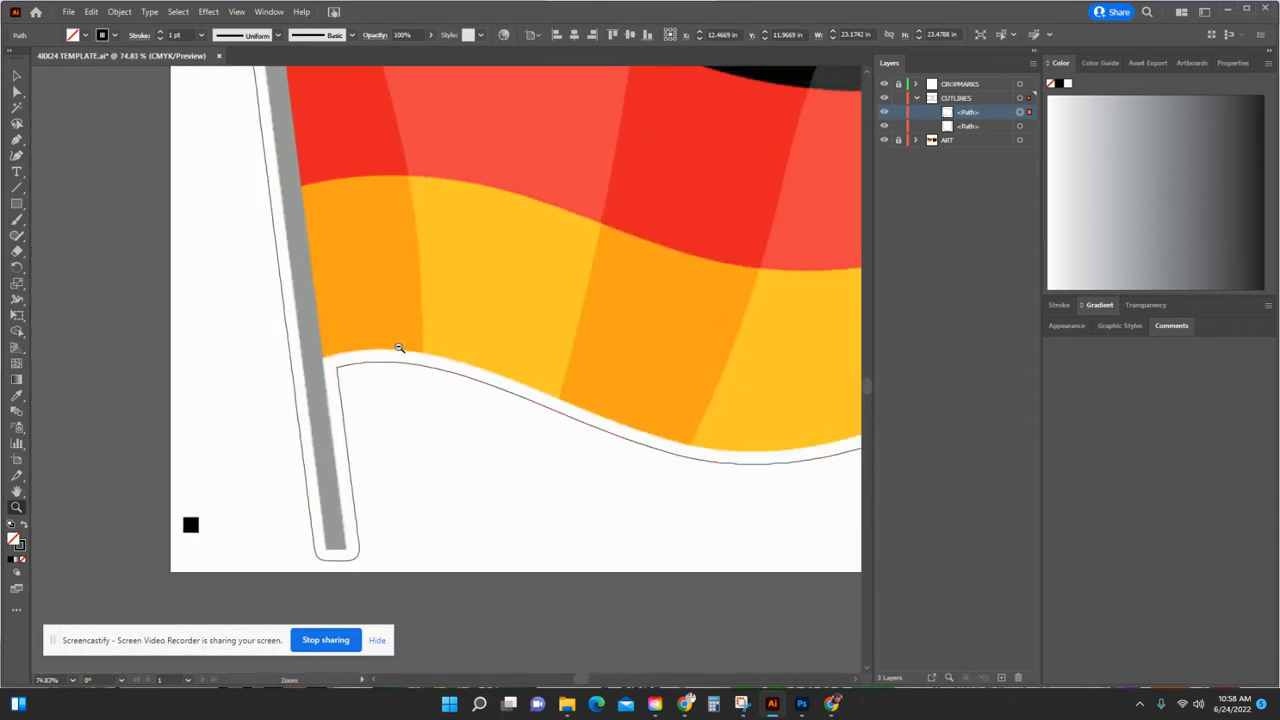
Select both paths on the CUTLINES layer and apply Simplify with the automatic setting.
left_click(1020, 99)
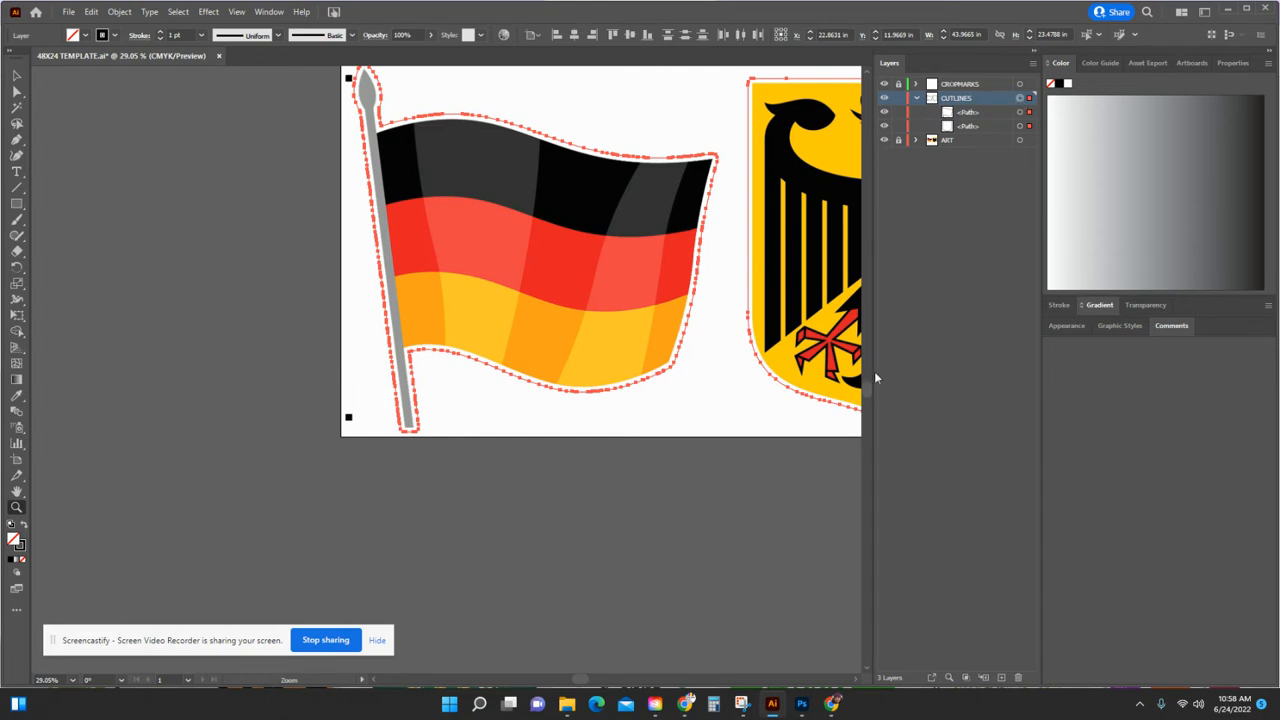
left_click_drag(577, 680, 609, 673)
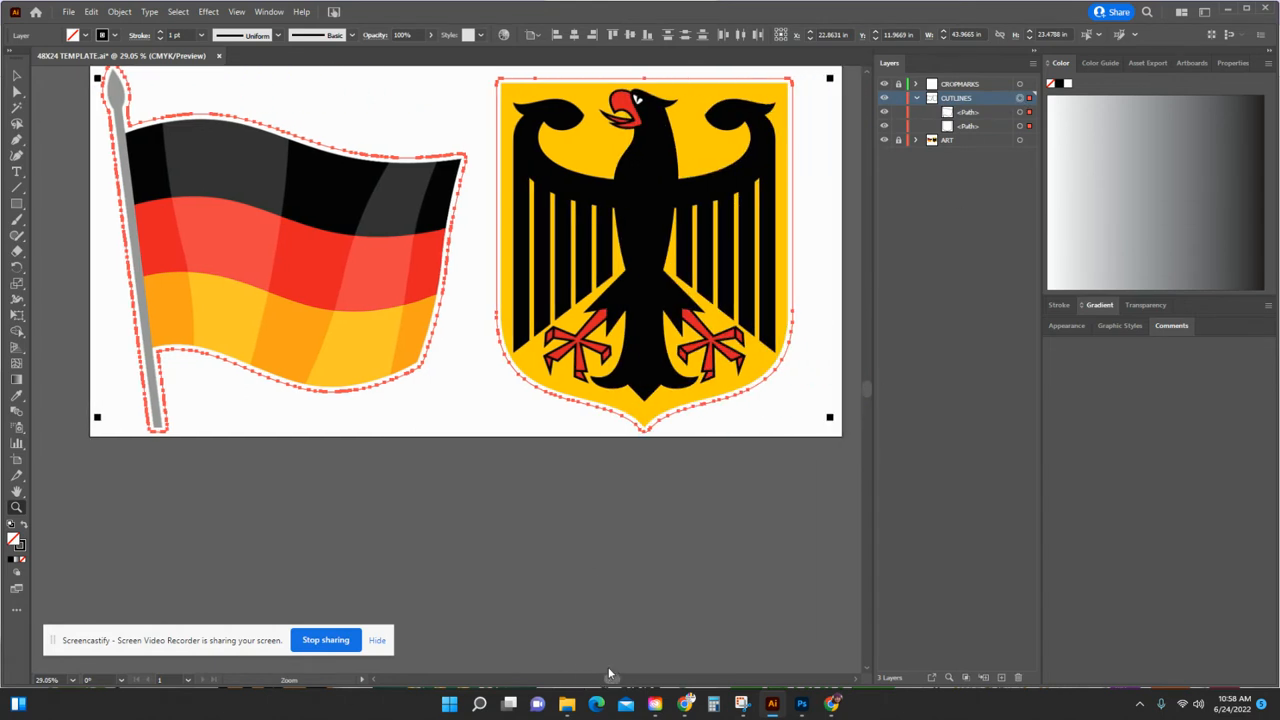
right_click(450, 306)
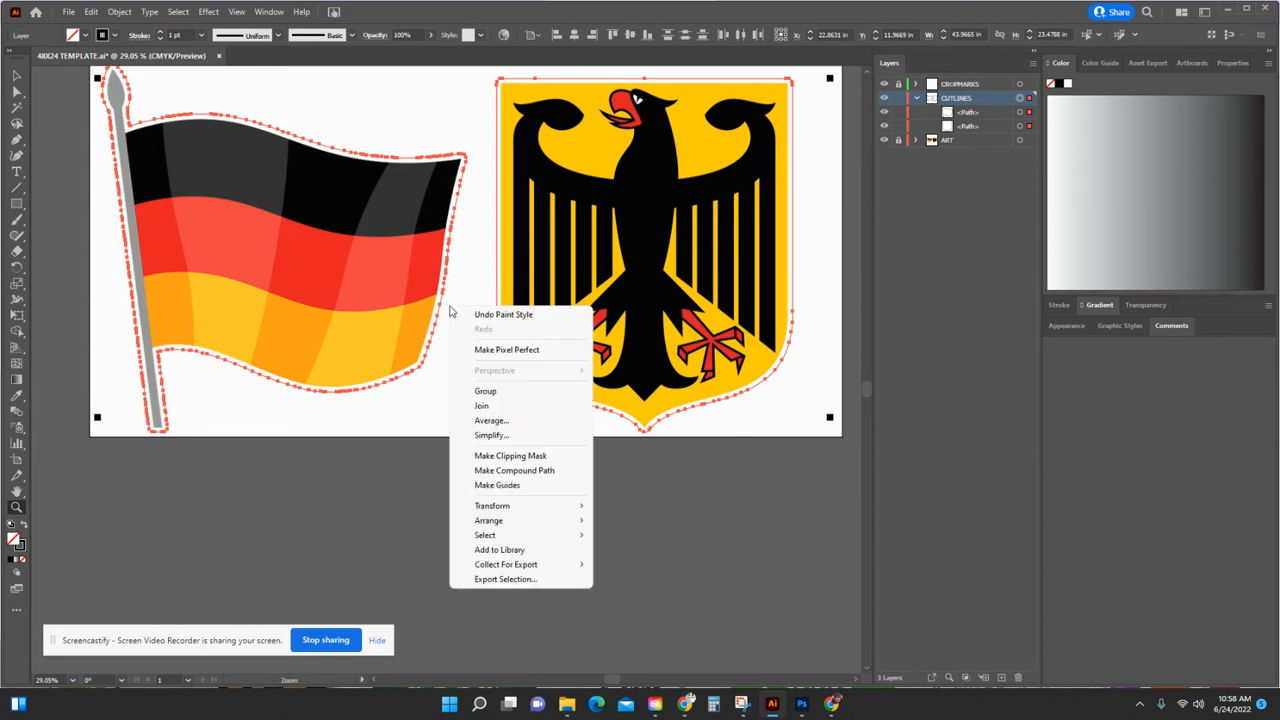
left_click(548, 438)
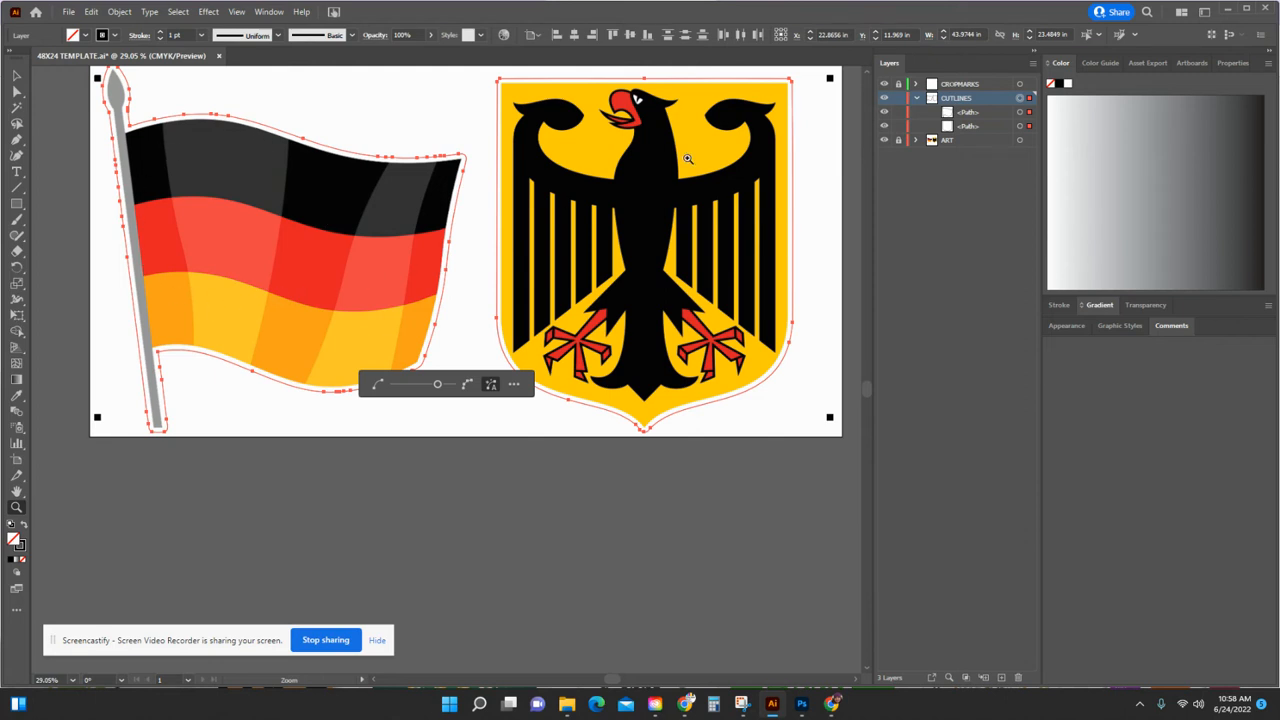
Simplify only the flag's cutline again, reducing its anchor points below the automatic setting.
left_click(975, 114)
left_click(1019, 112)
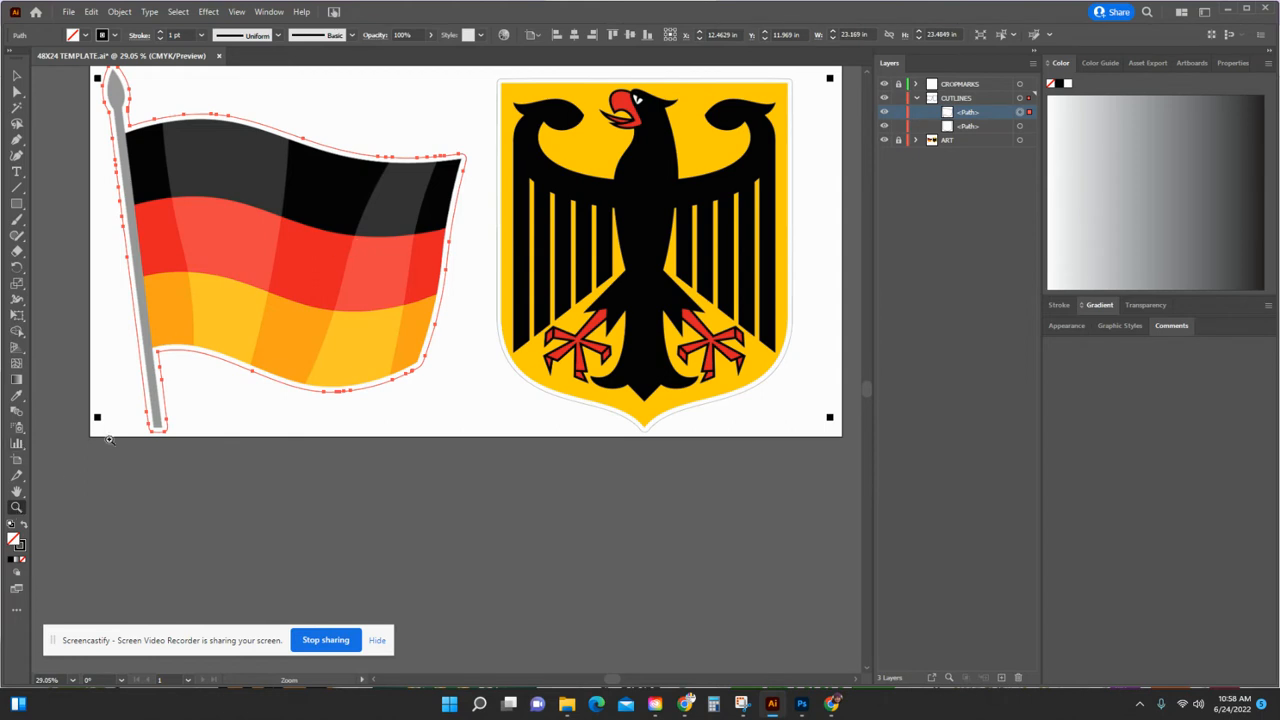
right_click(285, 328)
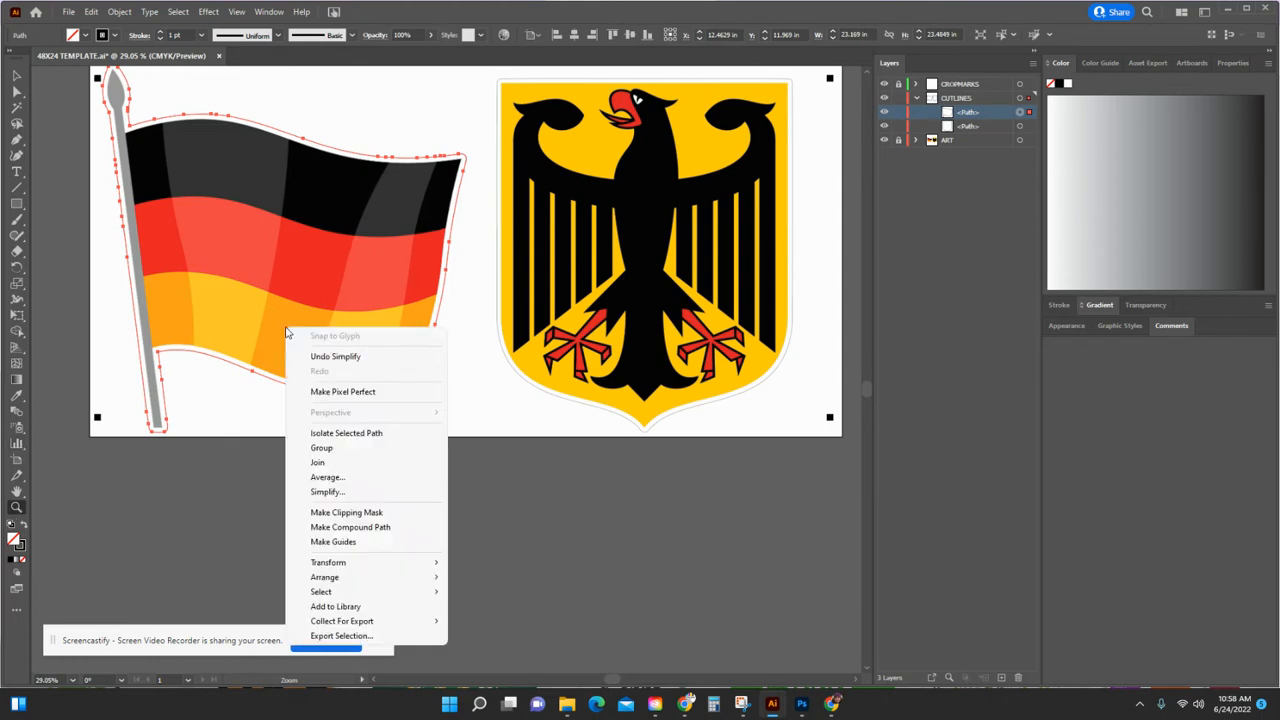
left_click(315, 491)
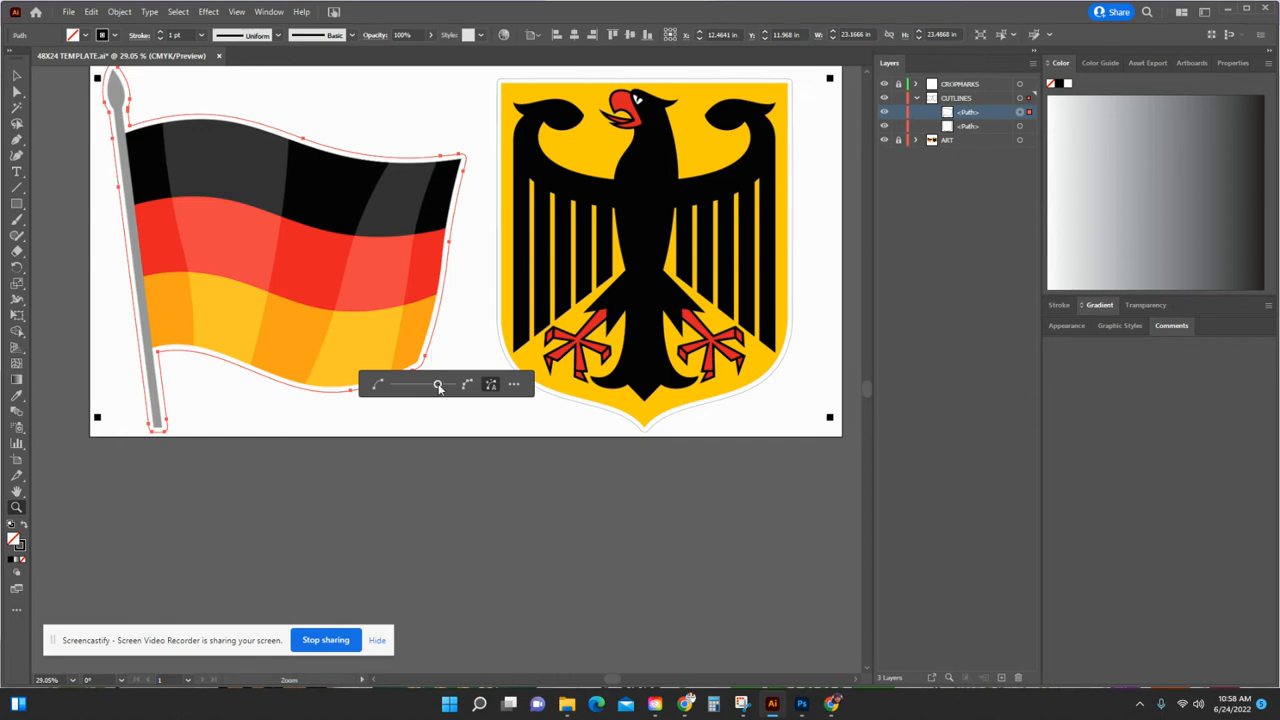
mouse_move(440, 388)
left_mouse_down()
mouse_move(404, 387)
mouse_move(427, 389)
left_mouse_up()
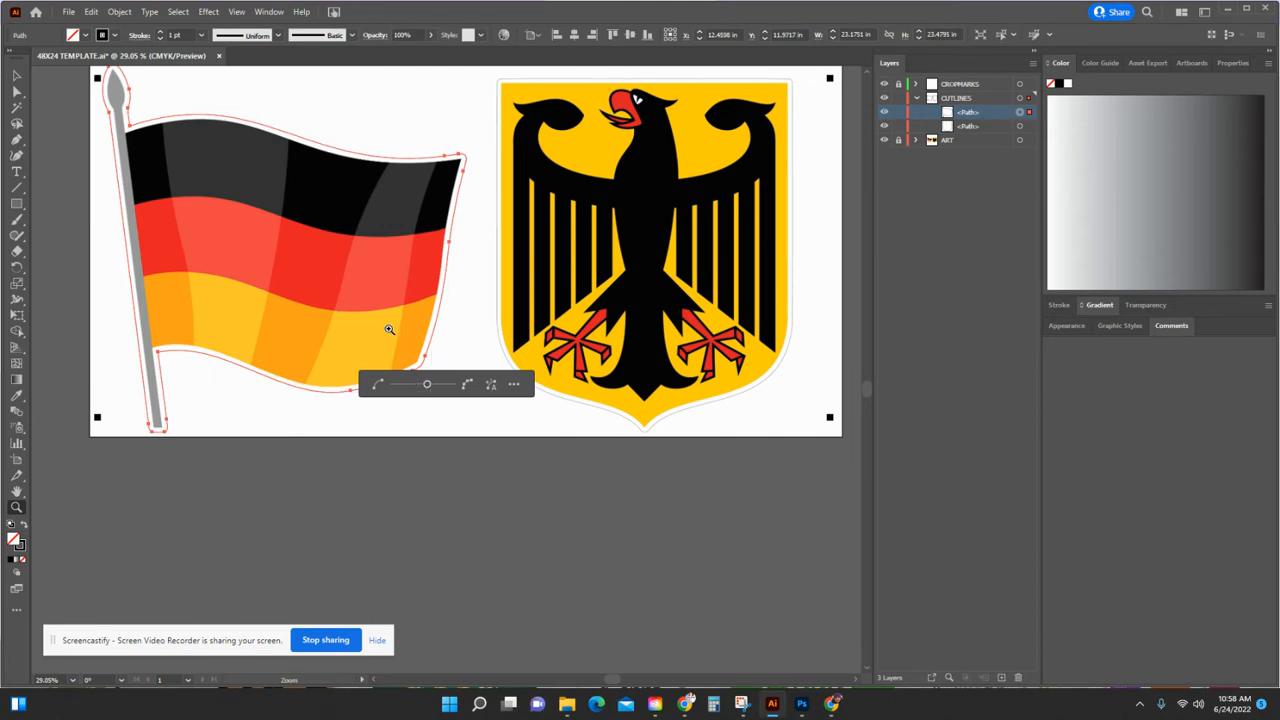
left_click(1019, 98)
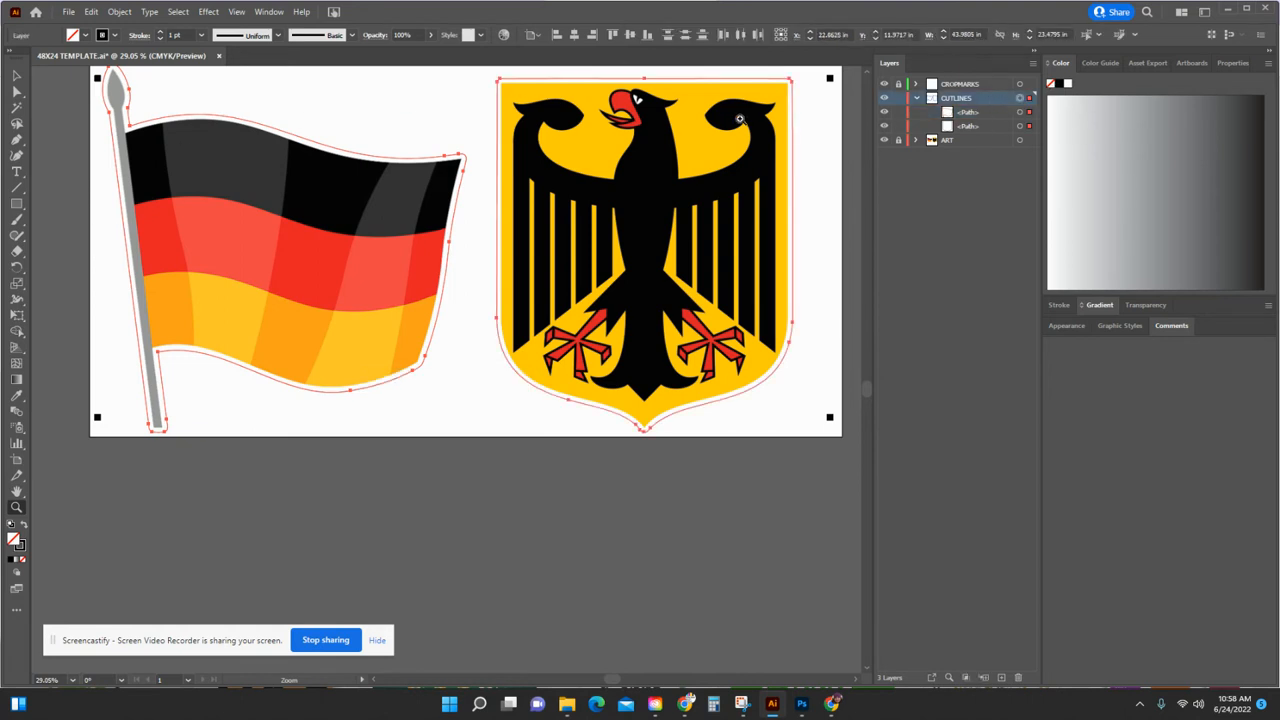
Remove a surplus anchor point at the tip of the flagpole's cutline with the Curvature tool.
left_click(18, 158)
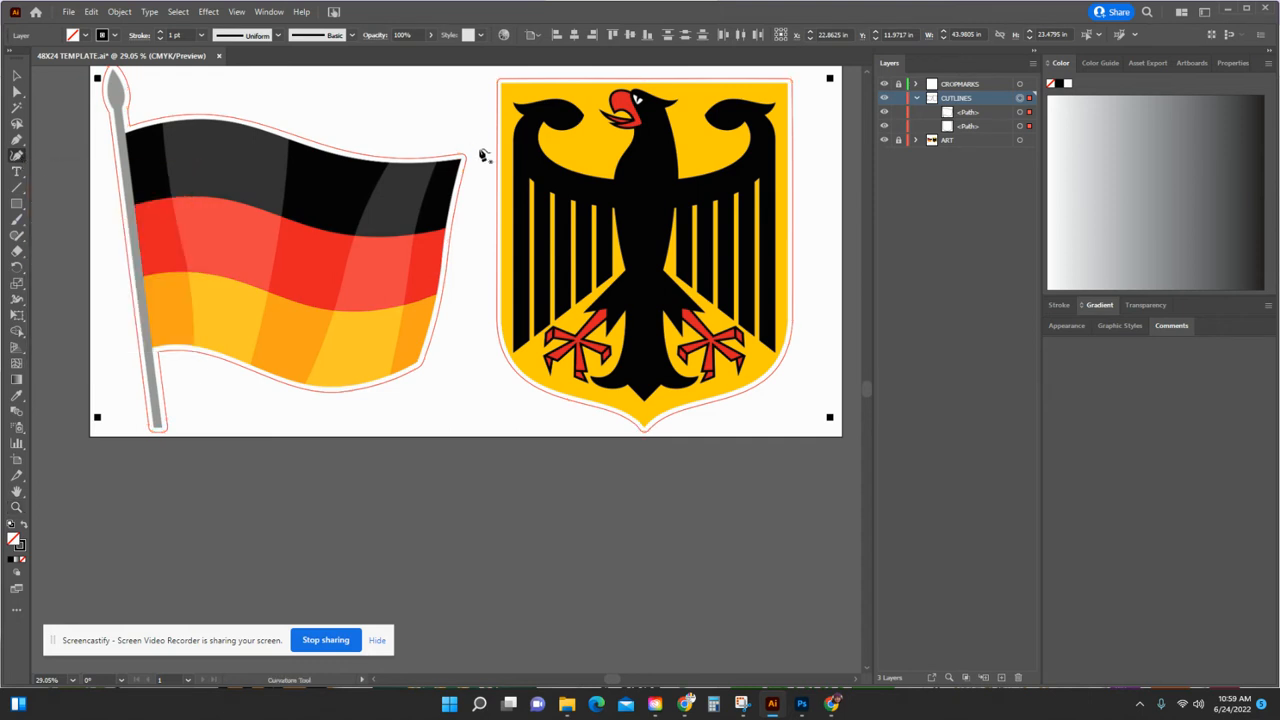
left_click(984, 115)
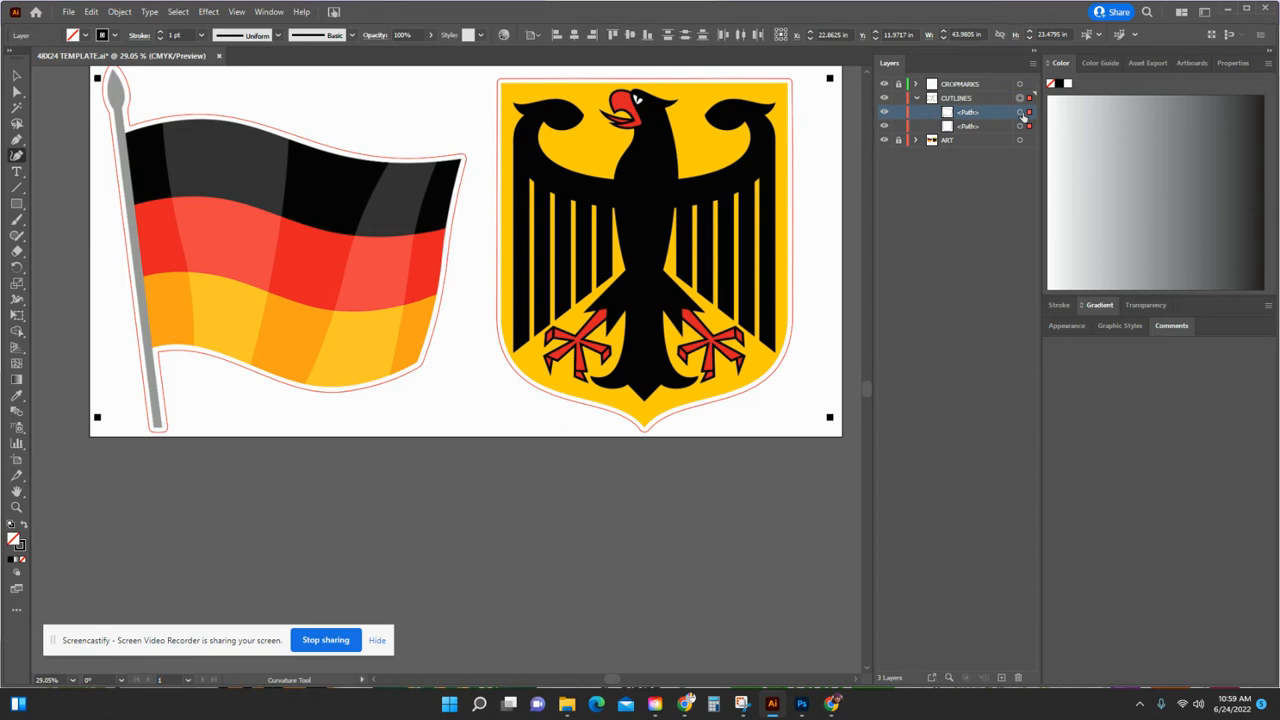
left_click(1020, 112)
scroll(300, 180, "up", 2)
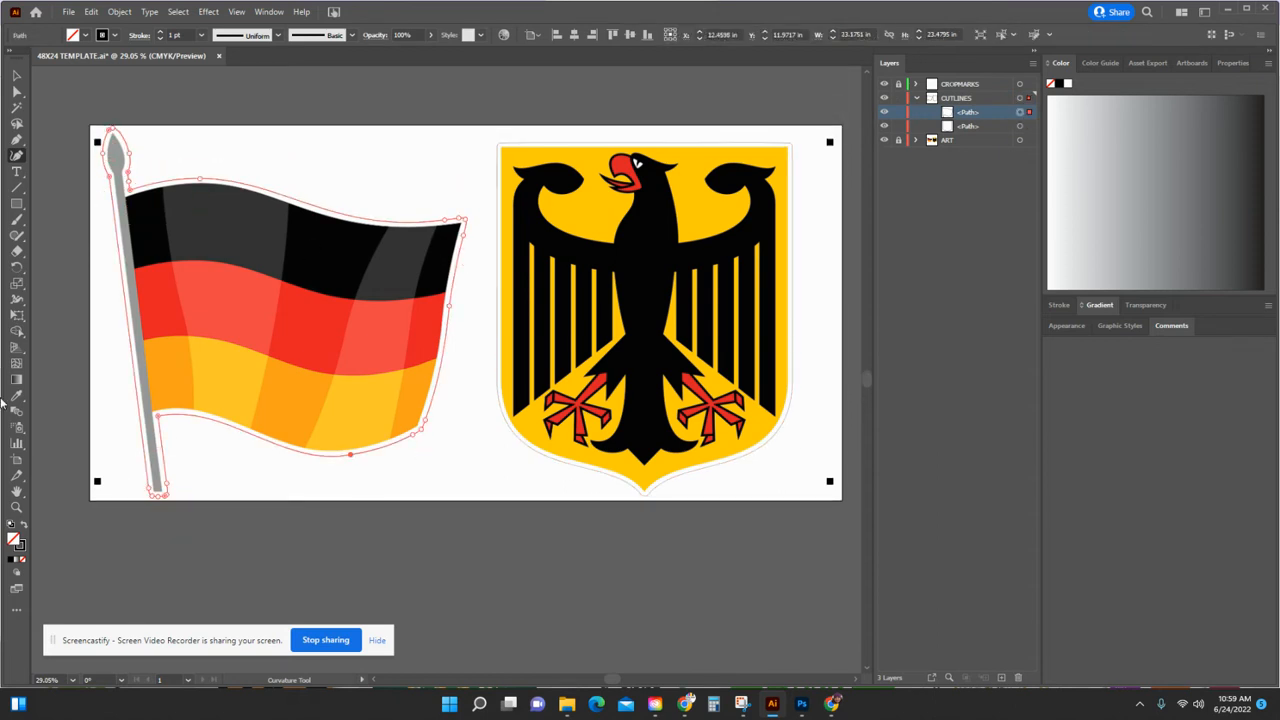
left_click(16, 507)
left_click(192, 156)
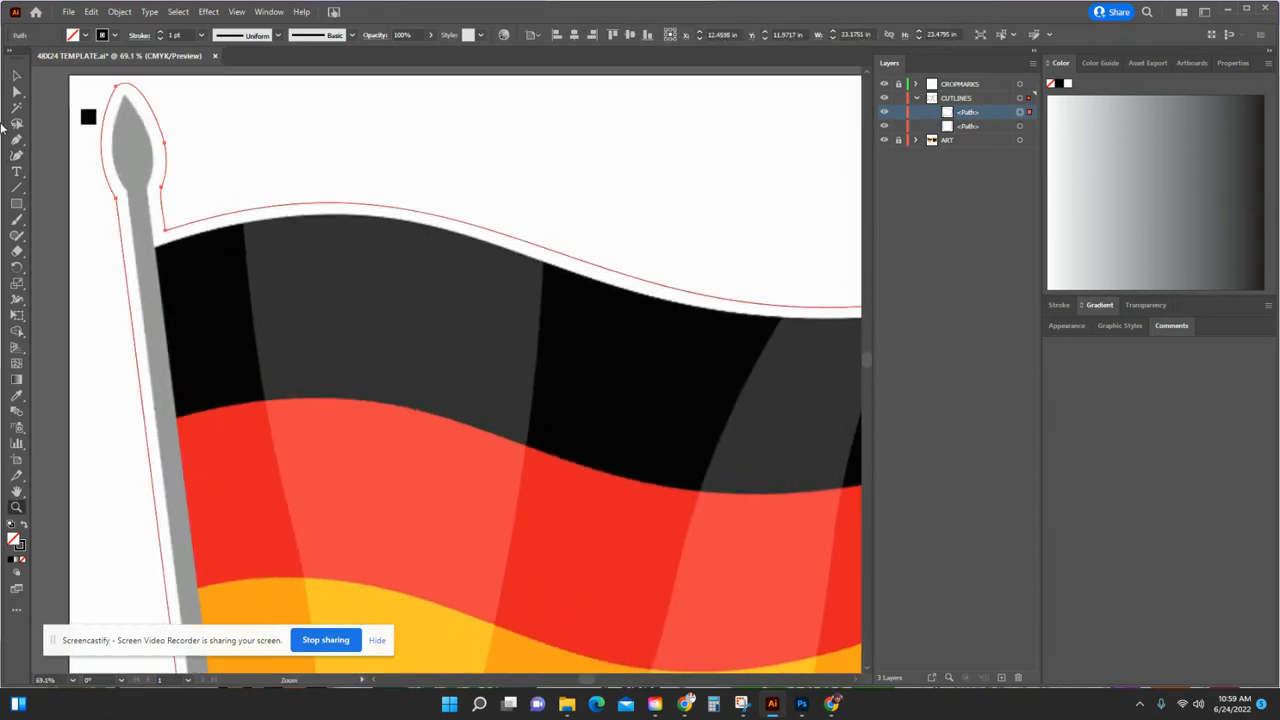
left_click(16, 155)
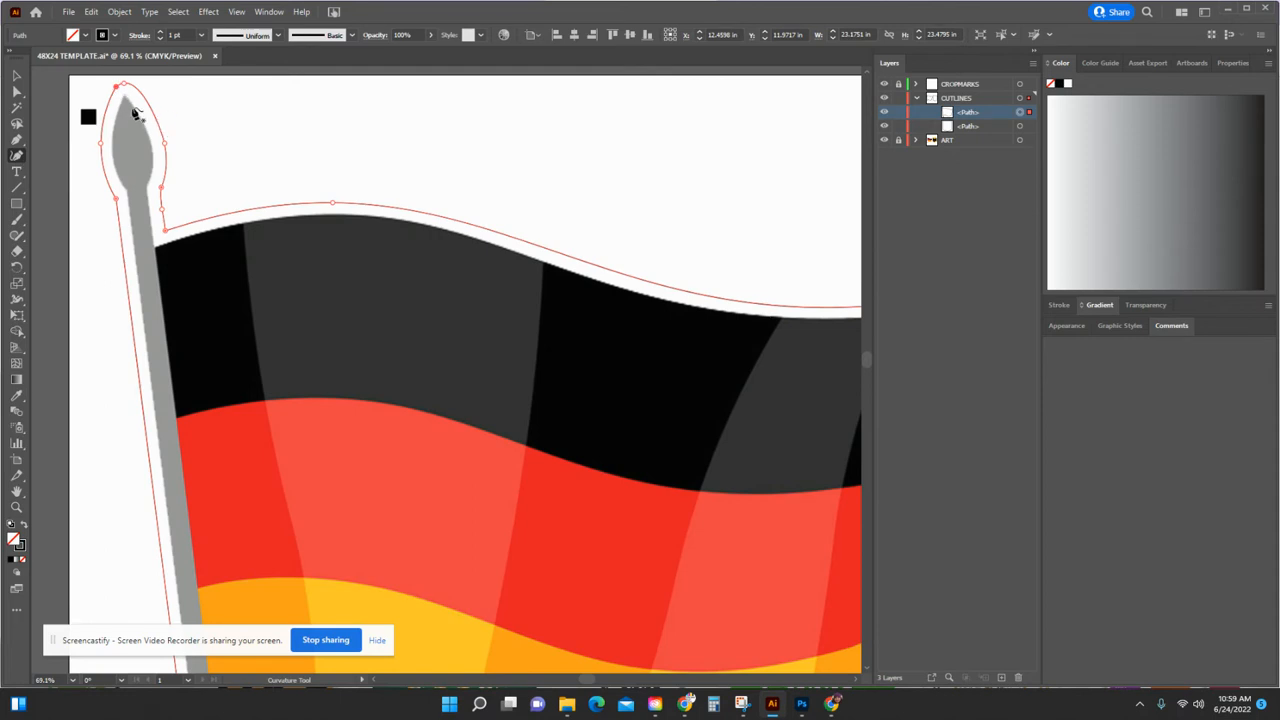
key("Delete")
Refine the anchor points at the bottom corner of the flagpole's cutline with the Curvature tool.
left_click_drag(587, 679, 599, 679)
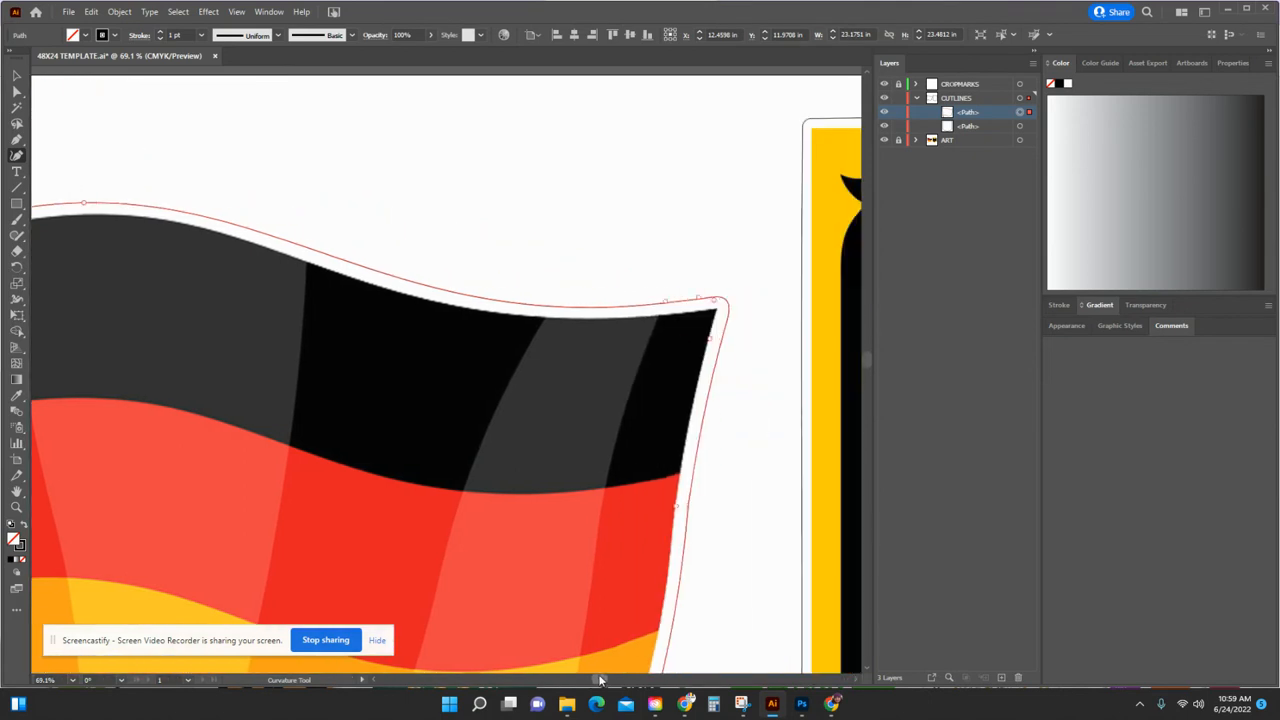
scroll(679, 437, "down", 5)
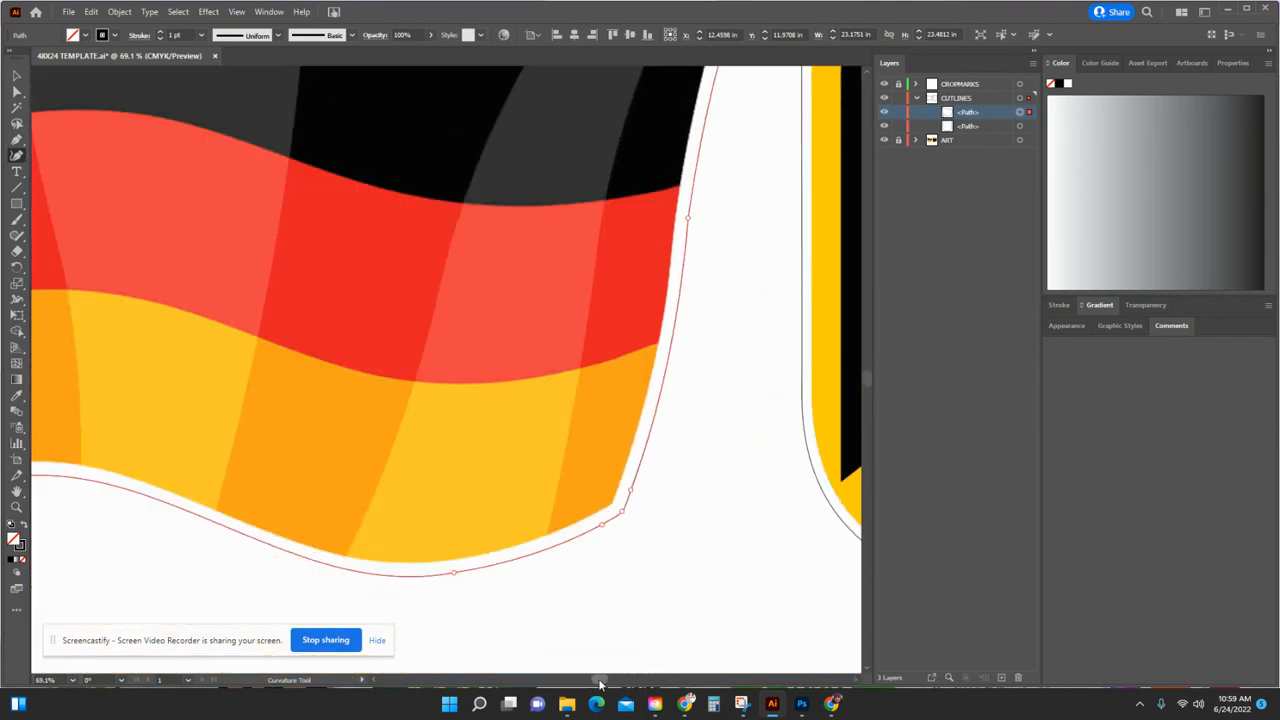
left_click_drag(601, 680, 584, 681)
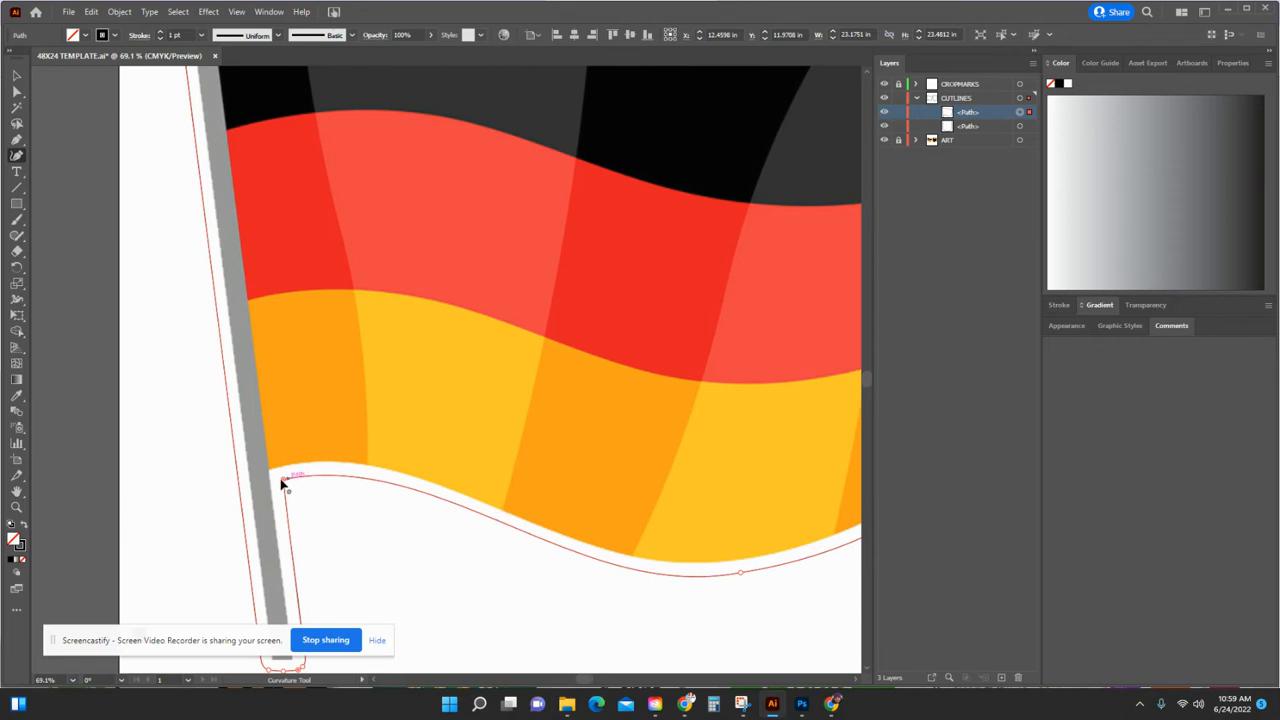
scroll(334, 487, "down", 2)
scroll(334, 487, "down", 2)
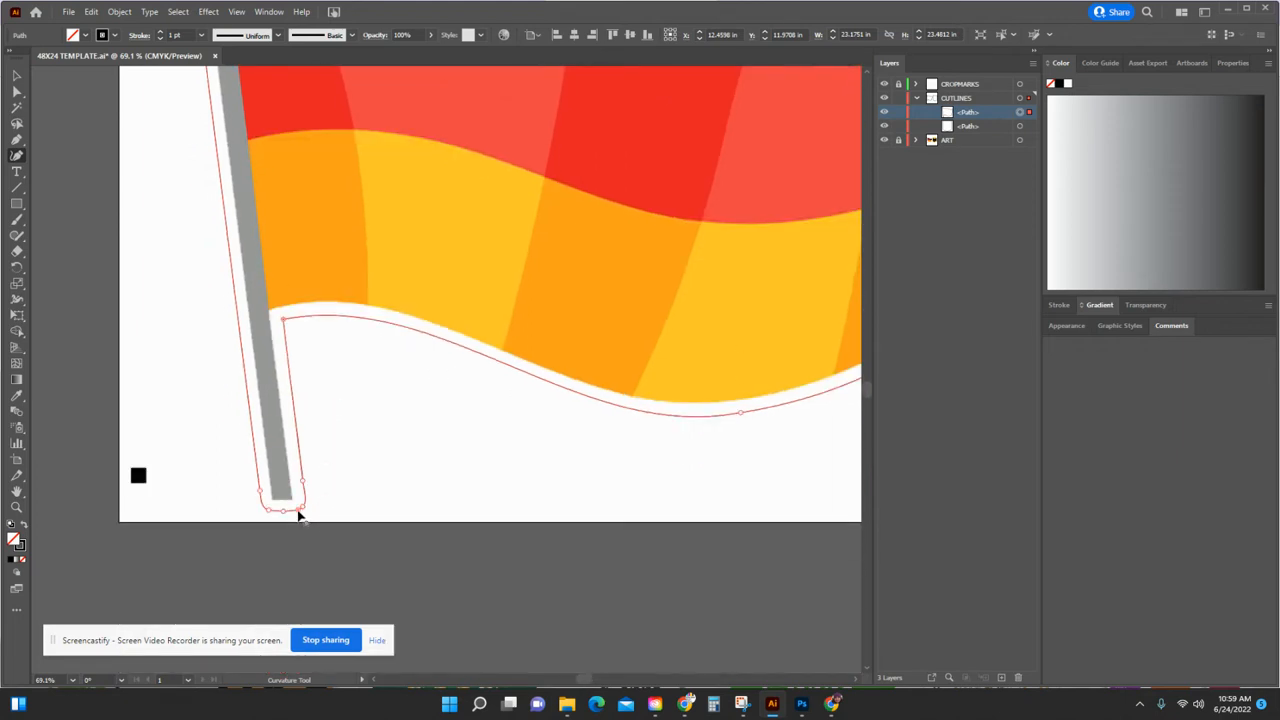
left_click(298, 510)
left_click(303, 491)
left_click_drag(303, 491, 303, 494)
left_click(305, 498)
Select the shield's cutline path on the CUTLINES layer for point editing.
scroll(303, 406, "up", 5)
scroll(250, 370, "up", 3)
scroll(389, 397, "down", 4)
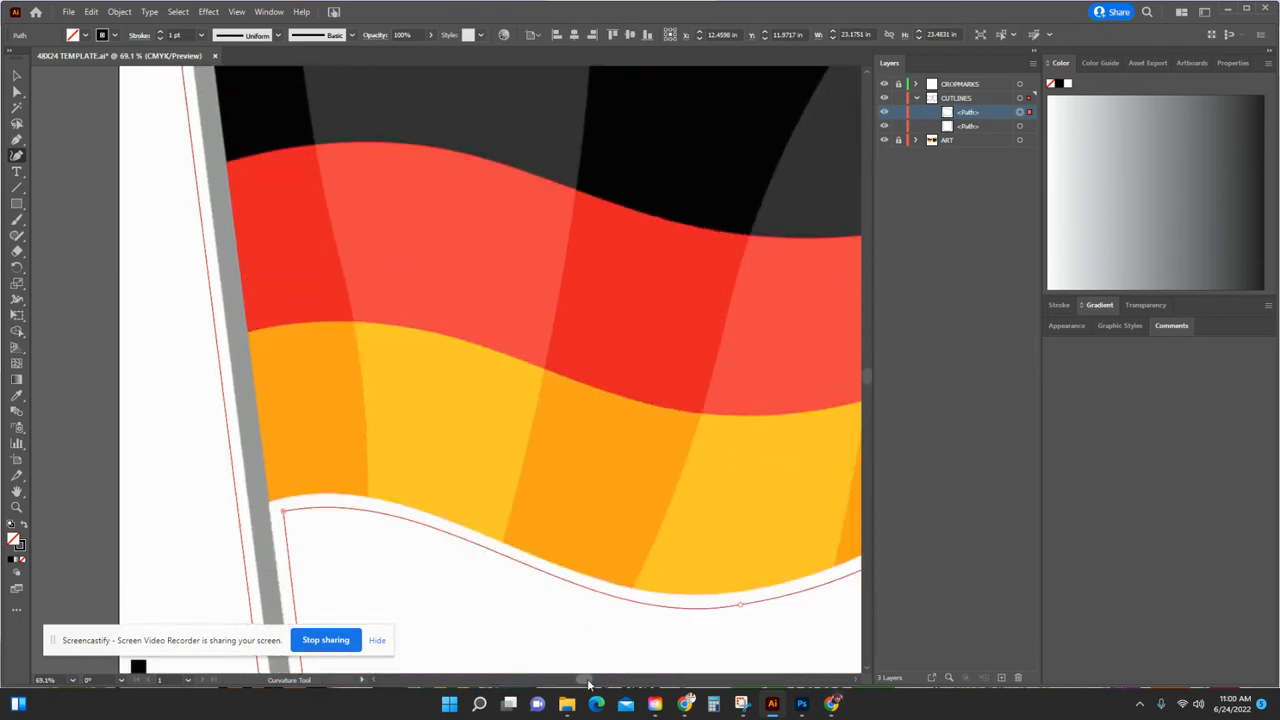
left_click_drag(586, 680, 638, 680)
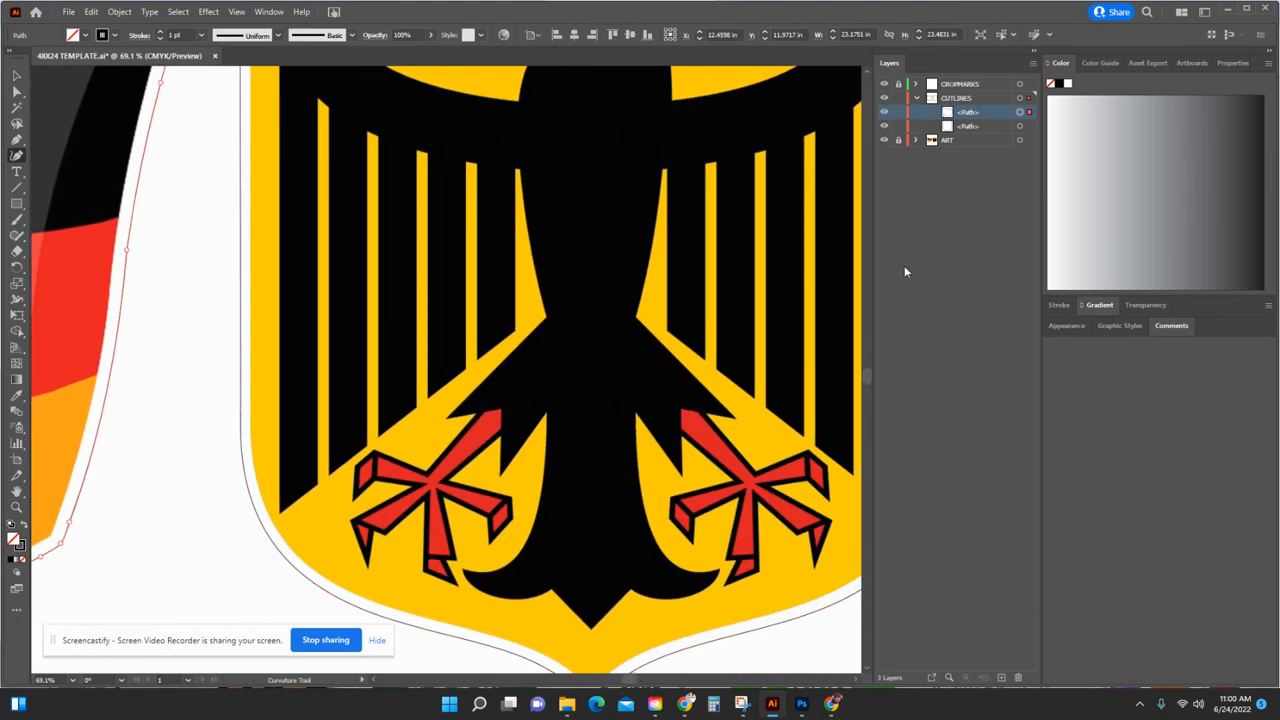
left_click(1004, 127)
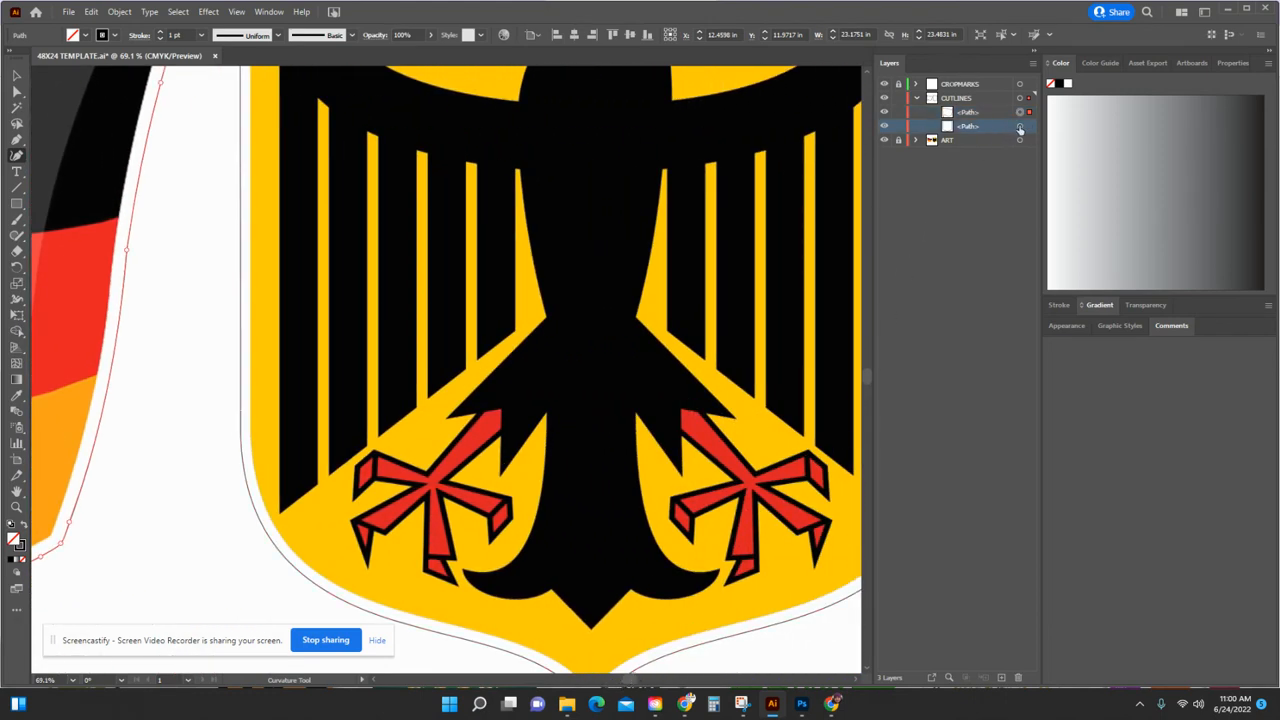
left_click(1019, 129)
Try removing an anchor point at the shield cutline's bottom tip and undo the change.
scroll(591, 611, "down", 2)
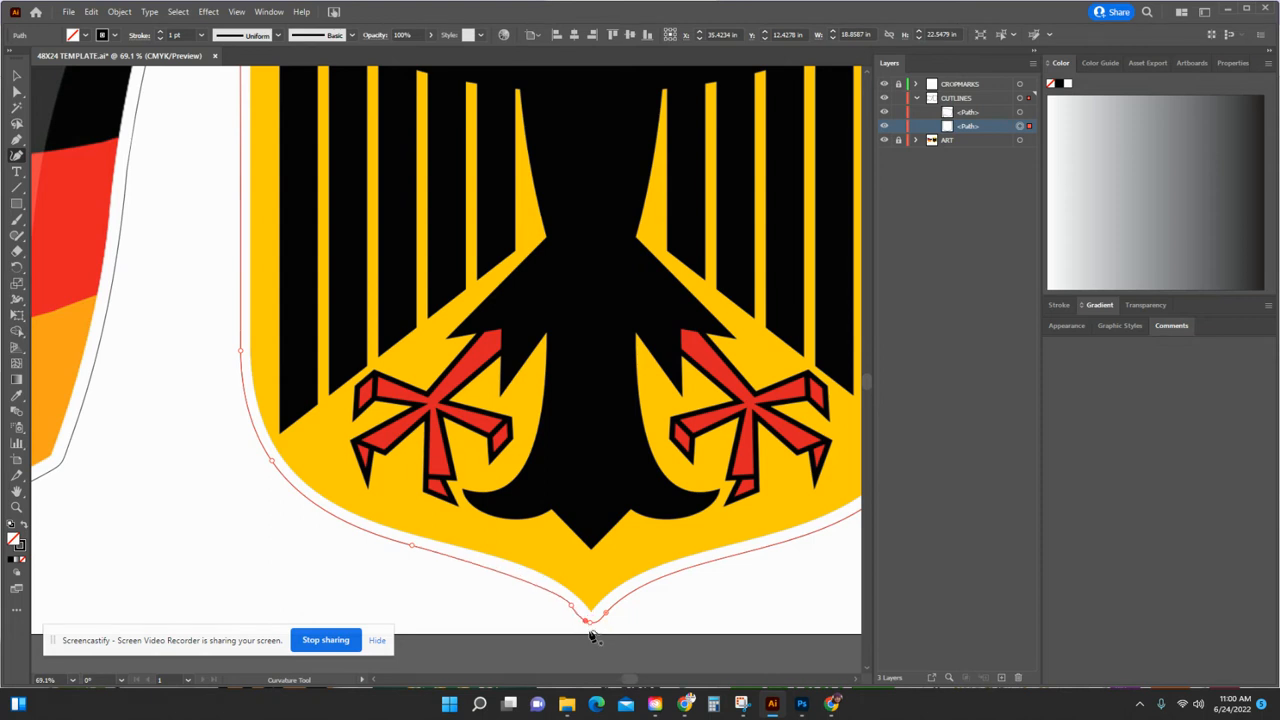
key("ctrl+z")
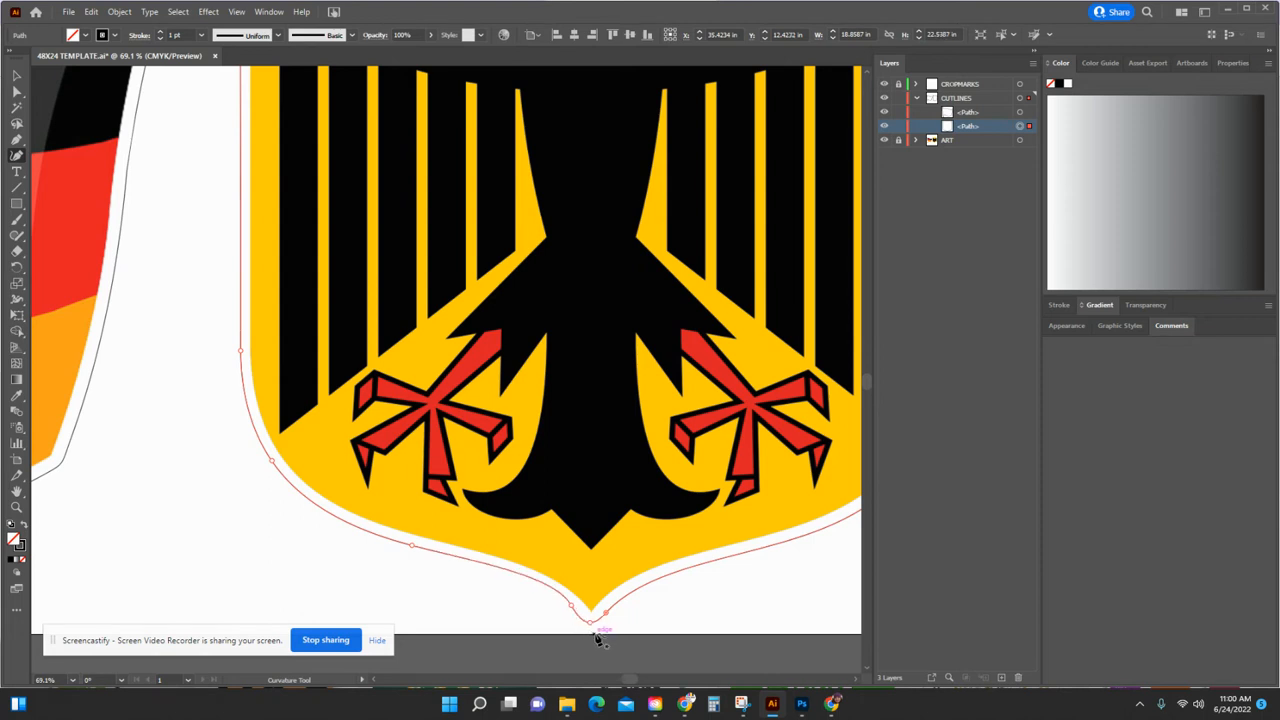
key("ctrl+z")
key("ctrl+z")
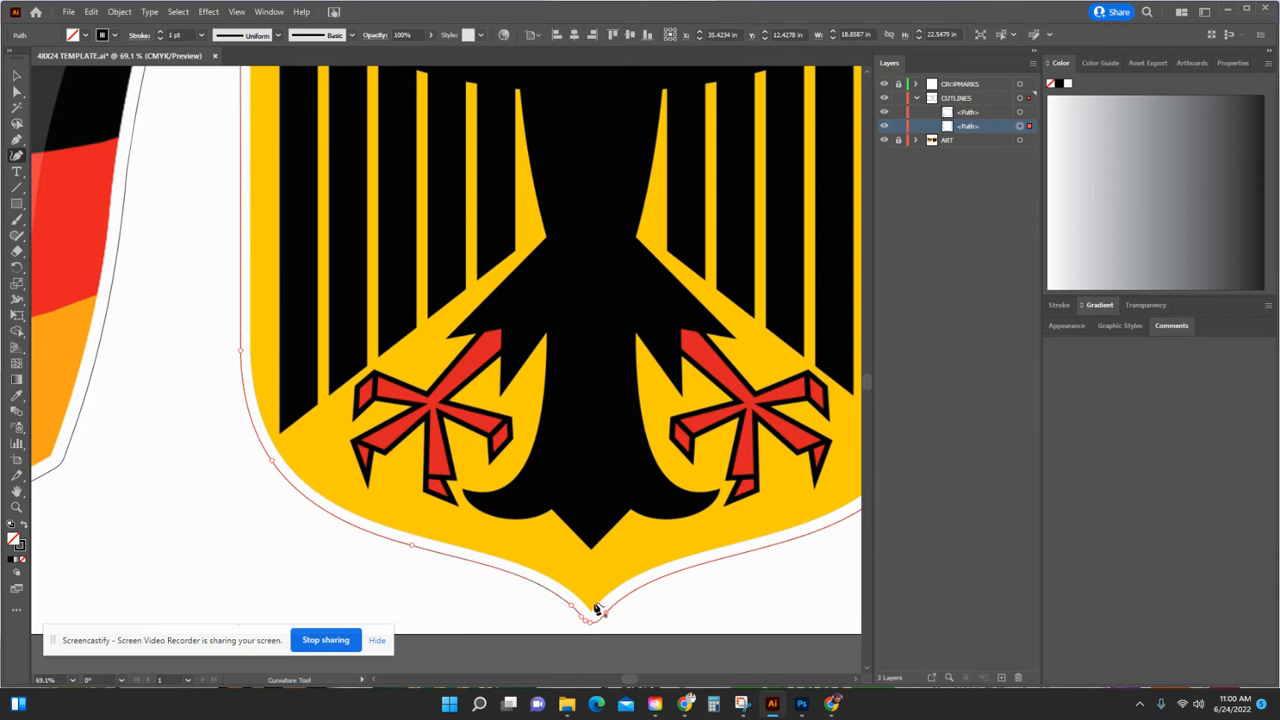
Examine both rounded top corners of the shield's cutline up close and review the whole artboard layout.
scroll(690, 580, "up", 5)
scroll(688, 567, "up", 2)
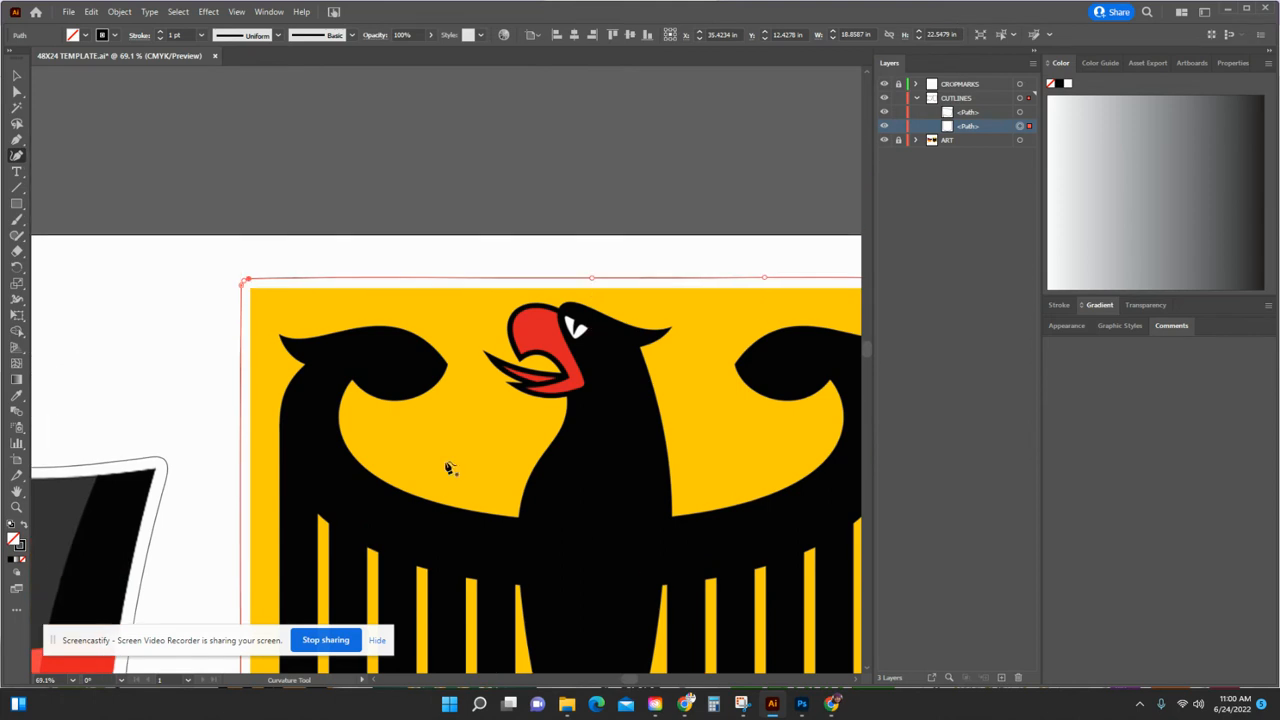
left_click(16, 507)
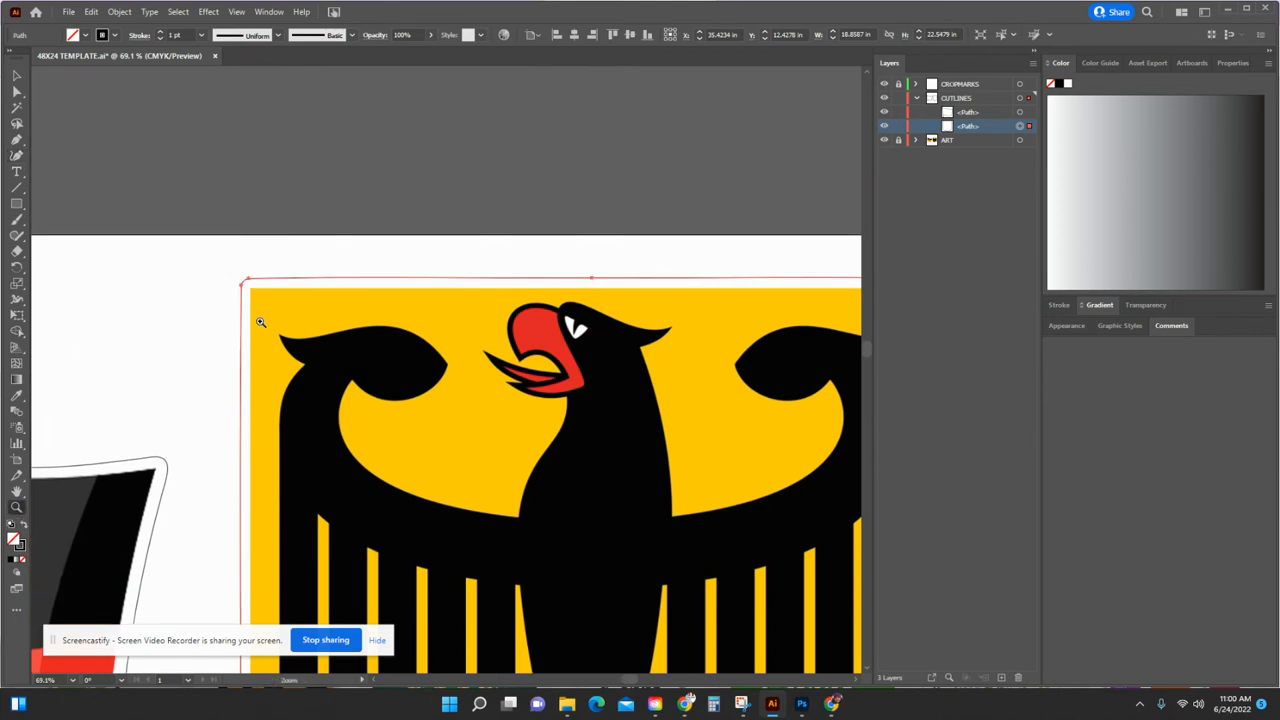
left_click_drag(238, 278, 502, 262)
left_click_drag(337, 322, 474, 289)
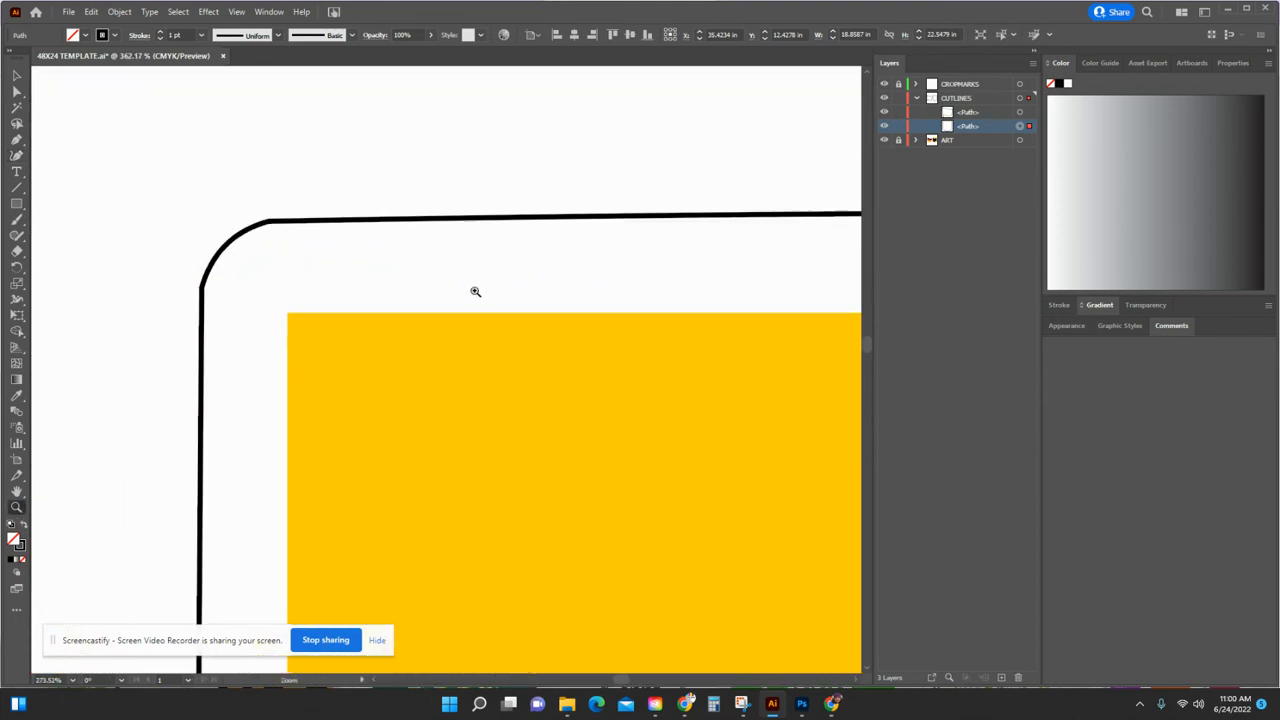
left_click(16, 155)
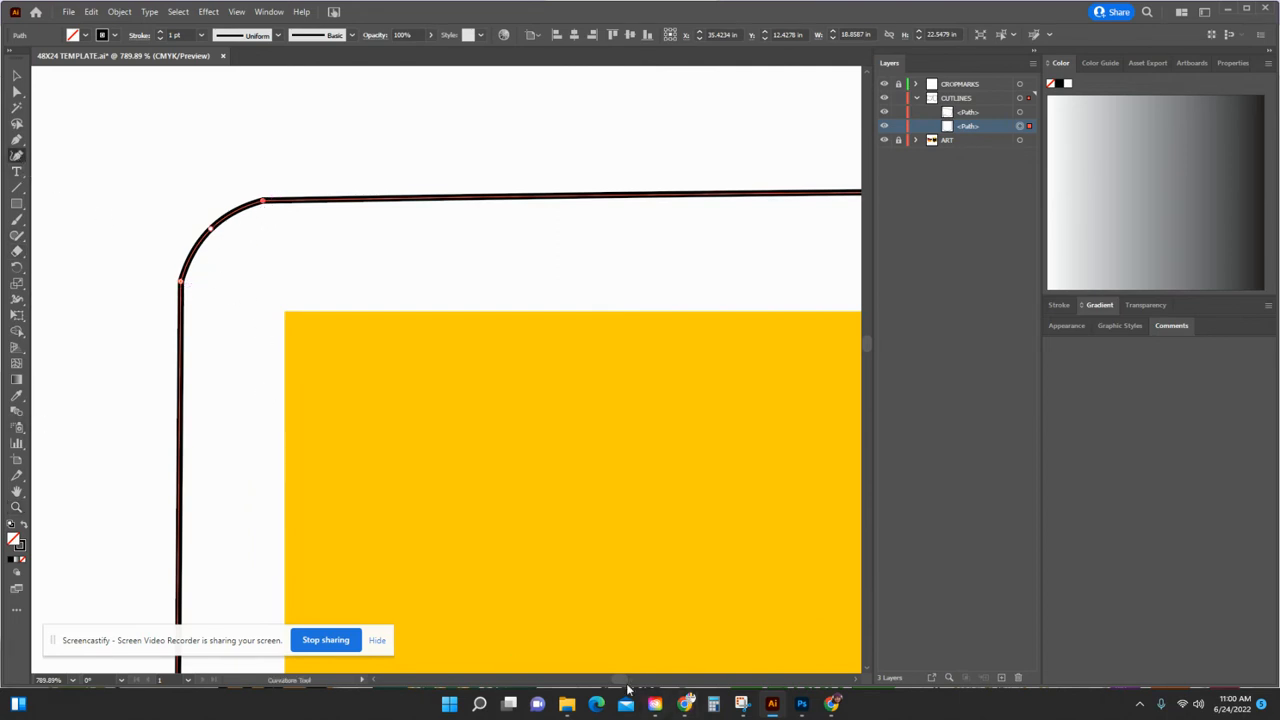
mouse_move(626, 681)
left_mouse_down()
mouse_move(664, 681)
mouse_move(650, 681)
left_mouse_up()
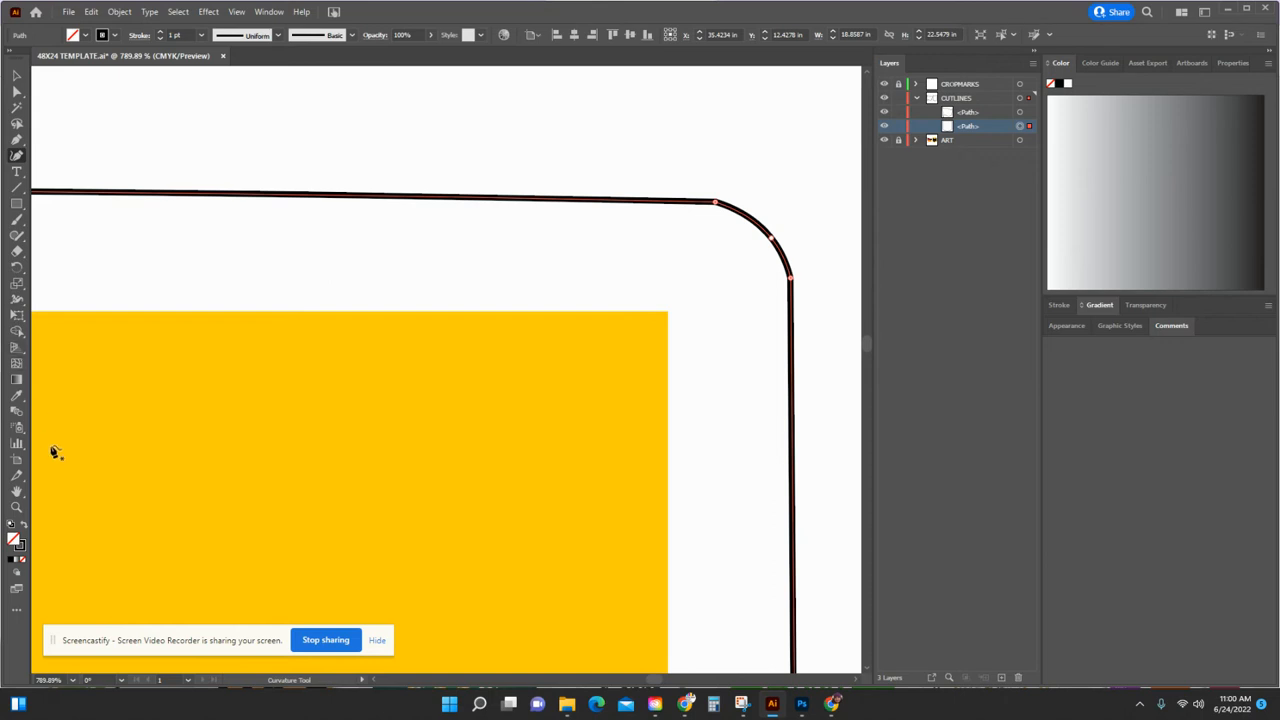
left_click(16, 507)
left_click_drag(302, 424, 318, 484)
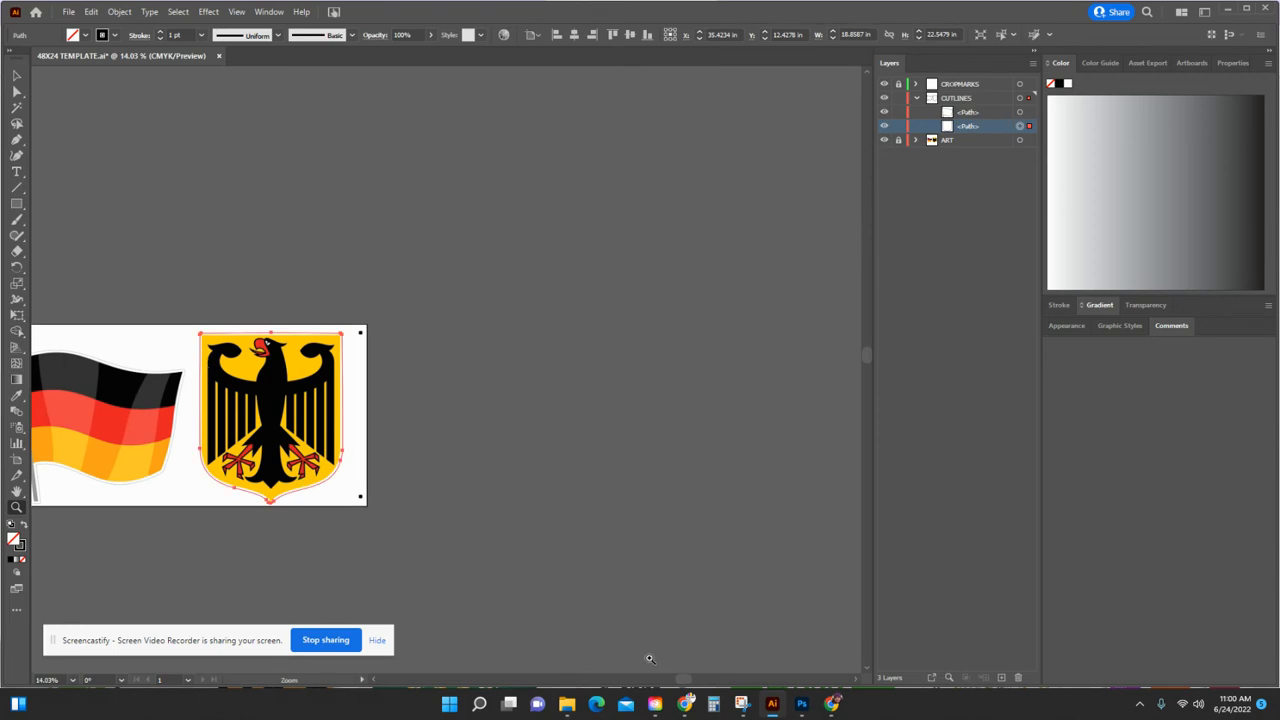
left_click_drag(683, 679, 626, 679)
left_click_drag(367, 459, 458, 442)
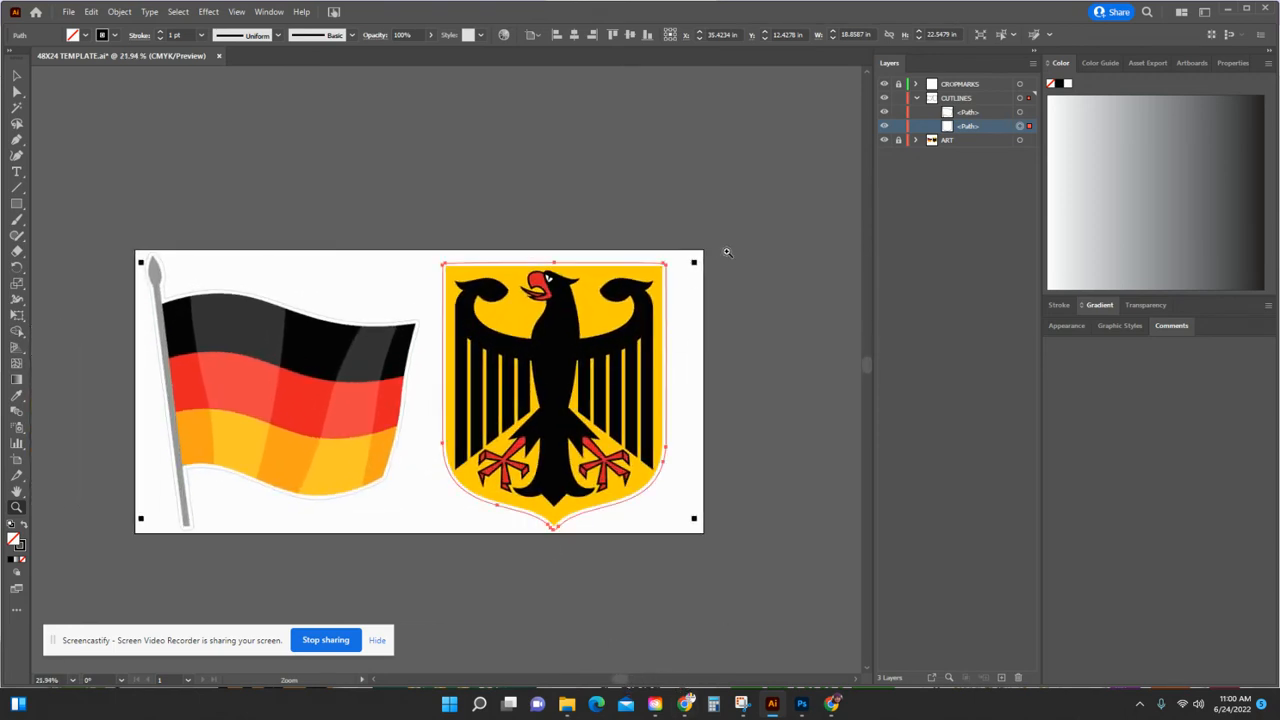
Collapse the CUTLINES layer, unlock the ART layer and select its artwork.
left_click(918, 98)
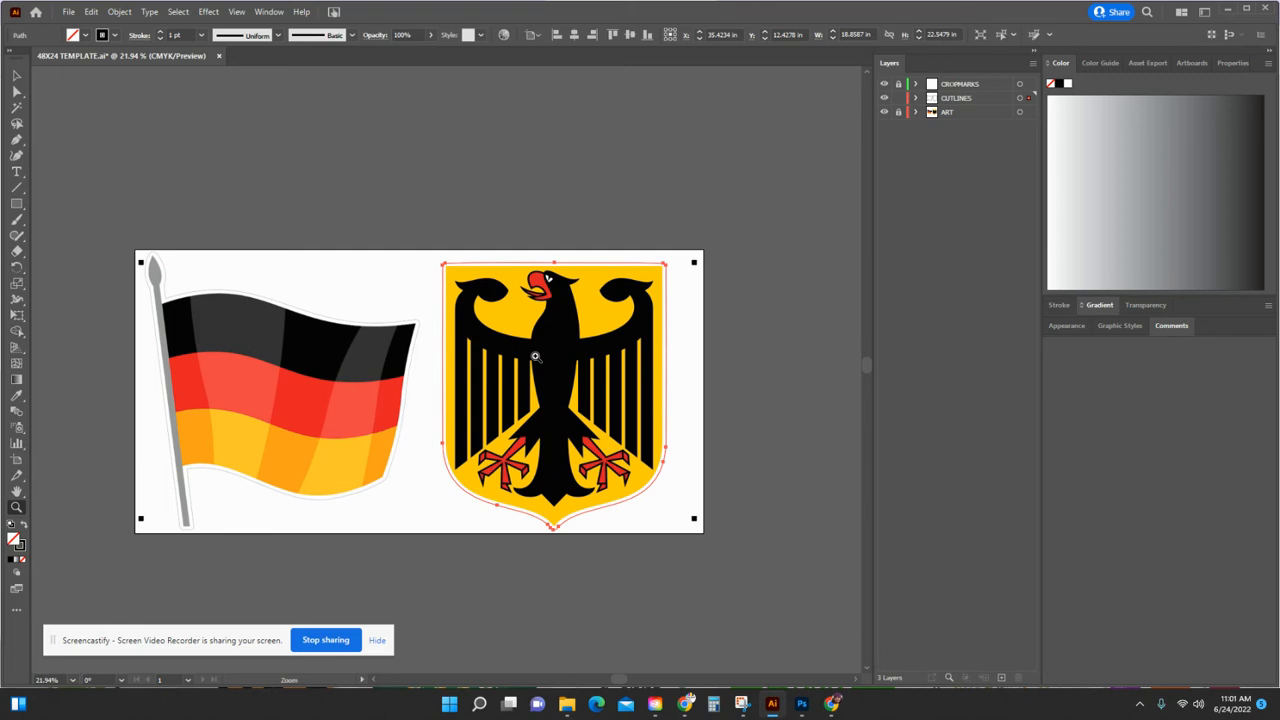
left_click(898, 112)
left_click(991, 115)
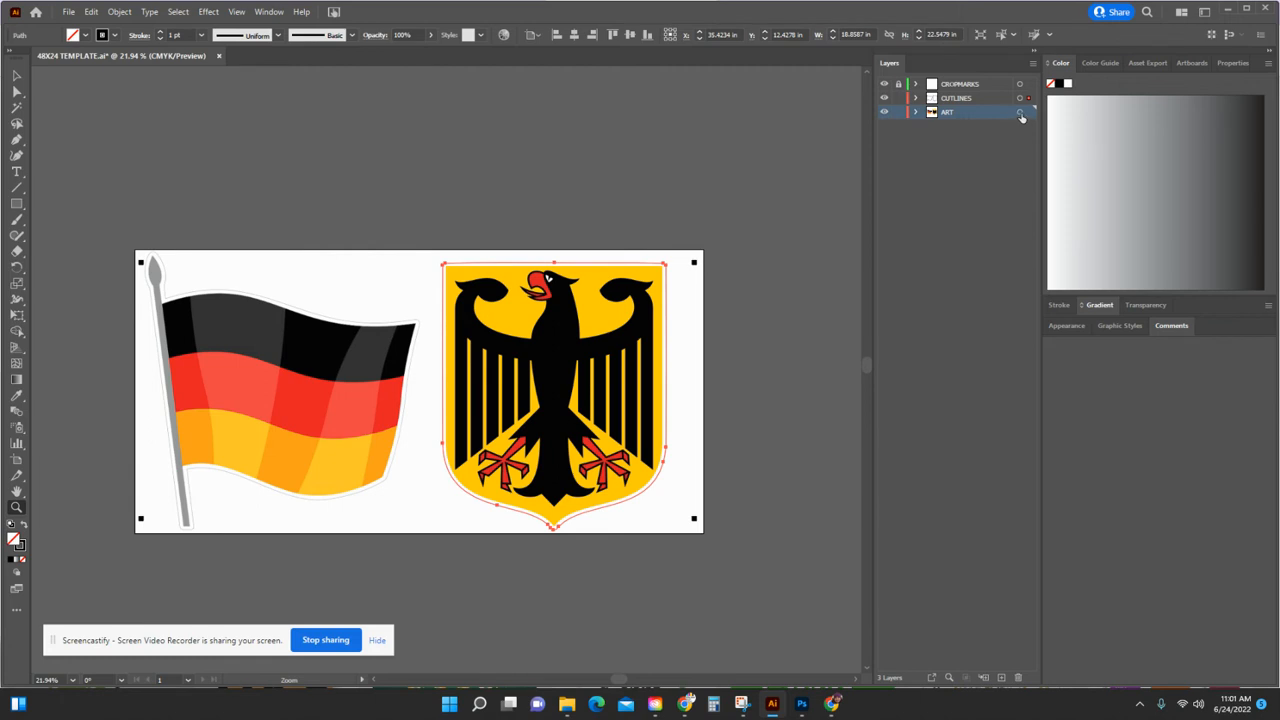
left_click(1020, 114)
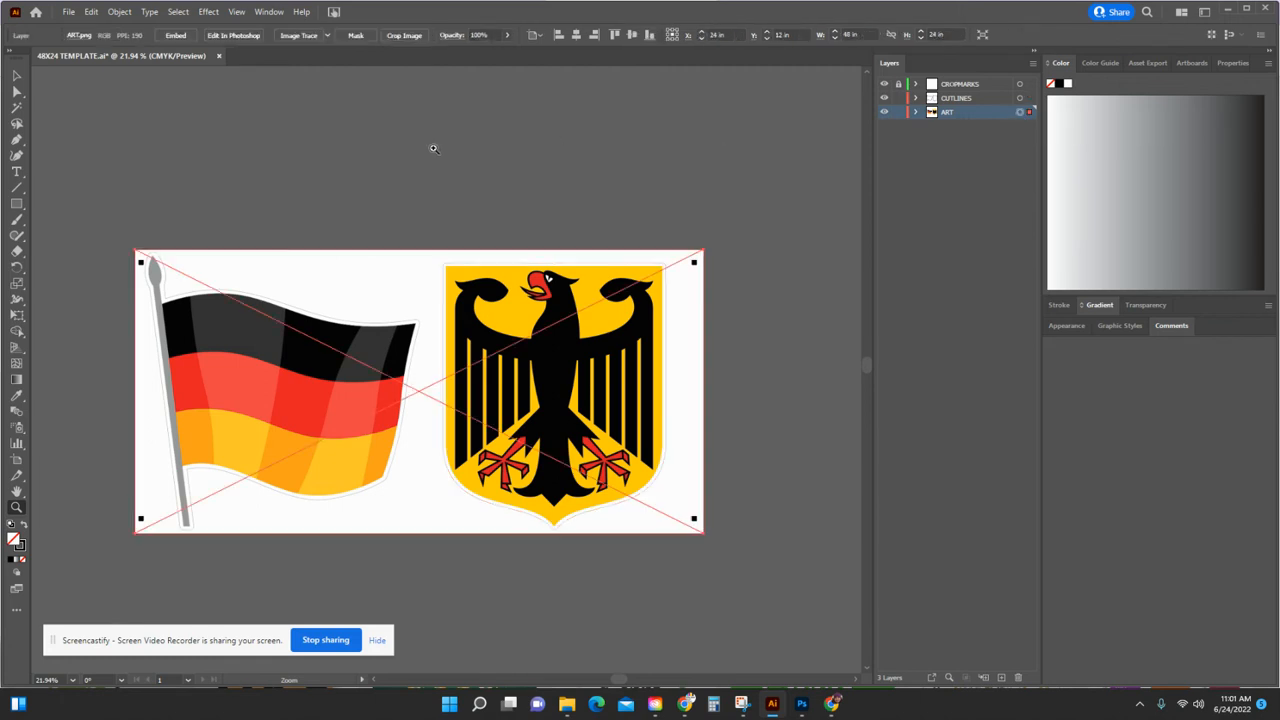
Add the text label "G001" on the ART layer in the blank area above the flag and enlarge it.
left_click(17, 175)
left_click(324, 272)
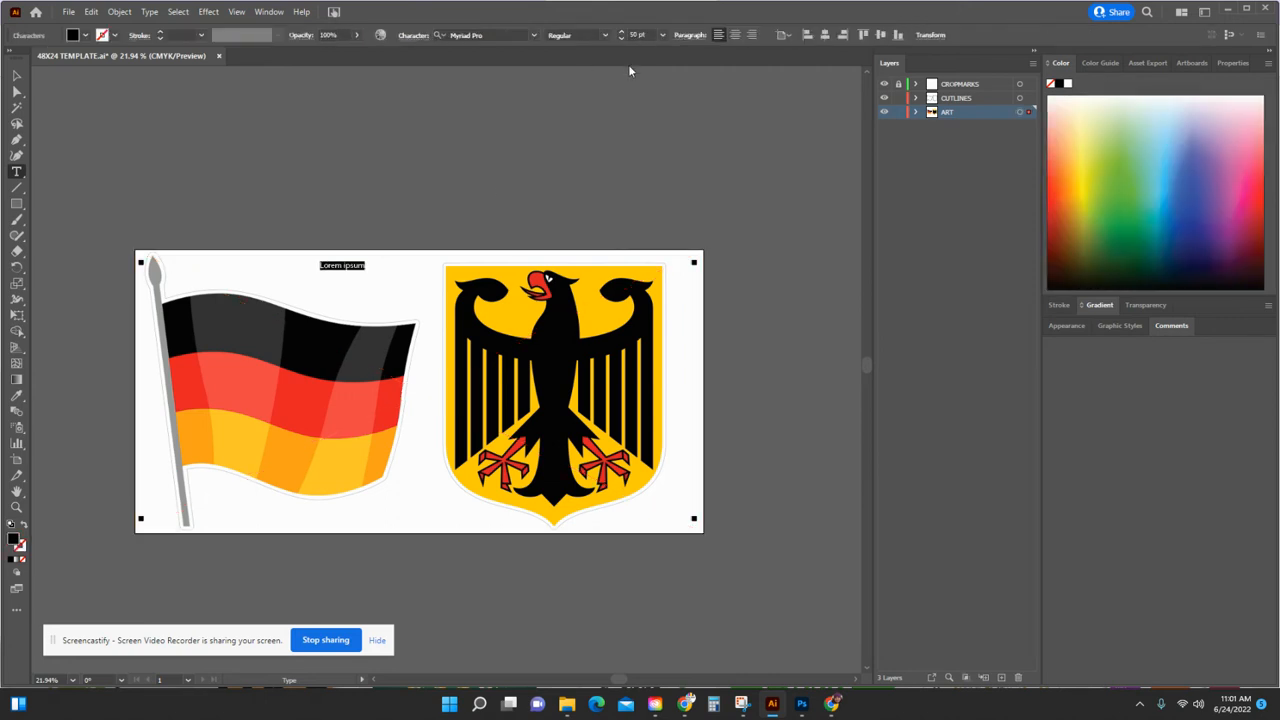
type("GOO")
left_click(16, 75)
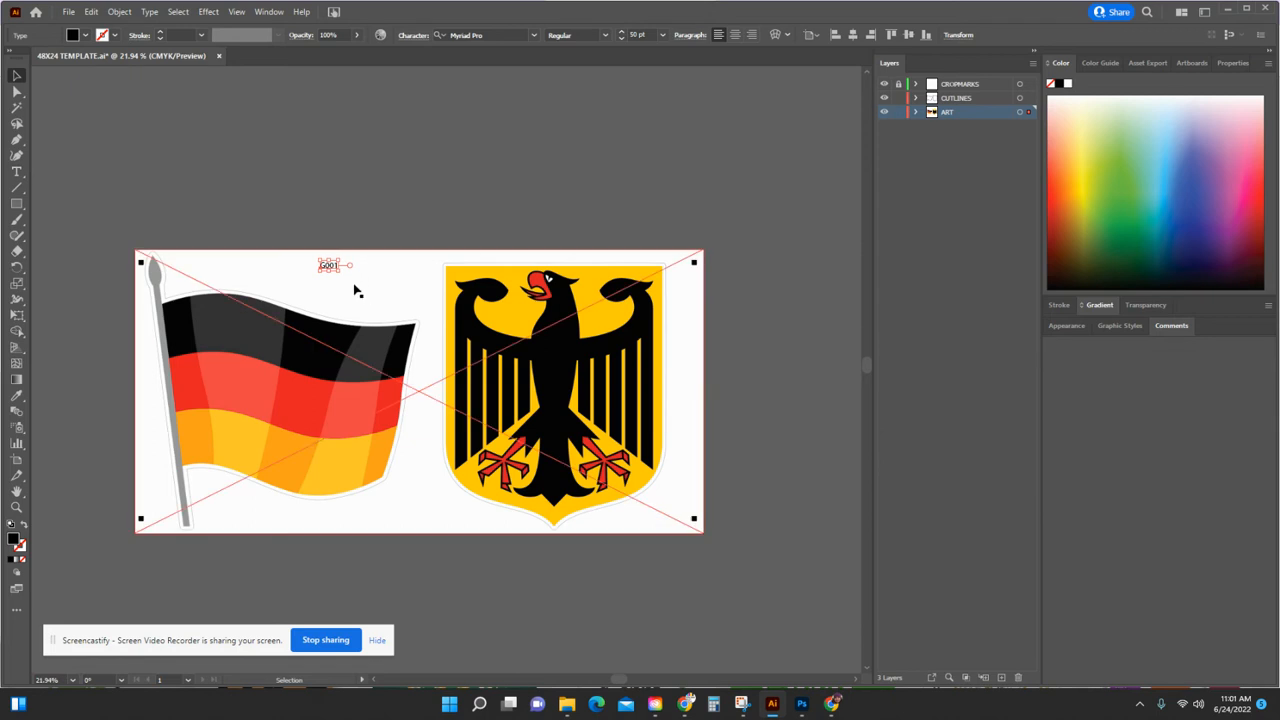
mouse_move(341, 271)
left_mouse_down()
mouse_move(362, 285)
mouse_move(385, 272)
mouse_move(349, 270)
left_mouse_up()
Try moving the artwork image separately from its cutlines and undo each move.
left_click(414, 288)
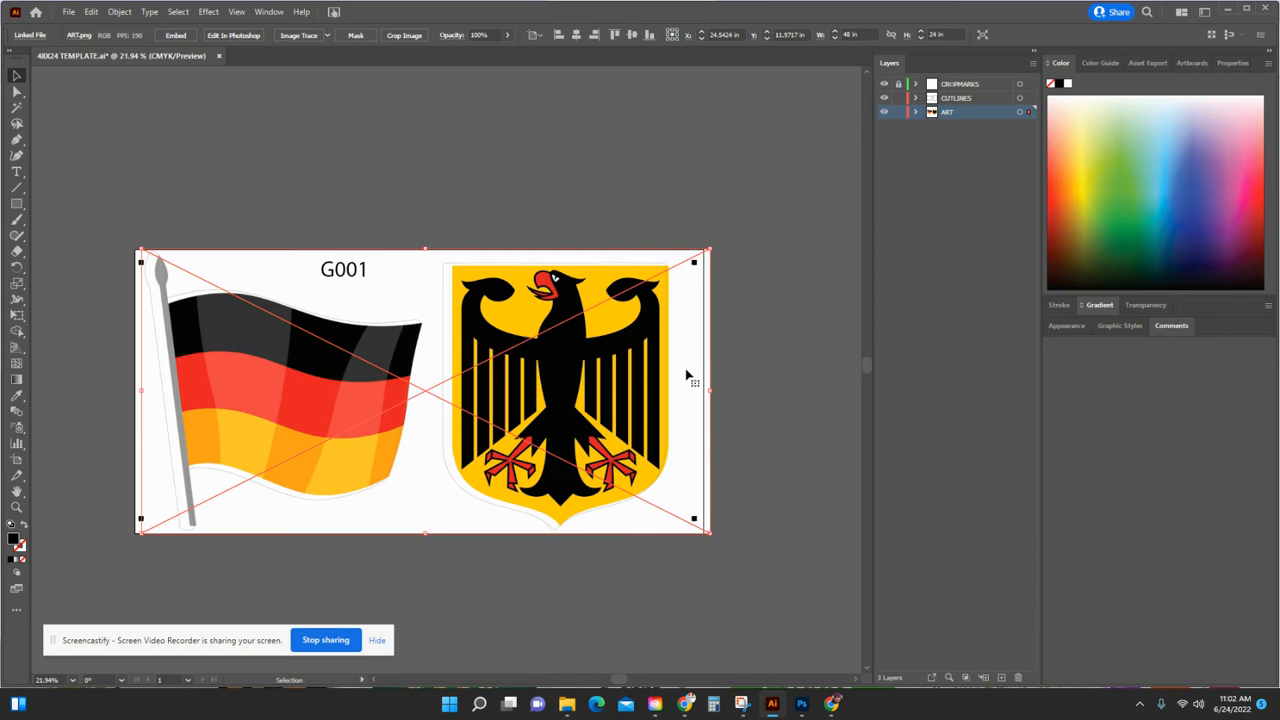
key("a")
key("ctrl+z")
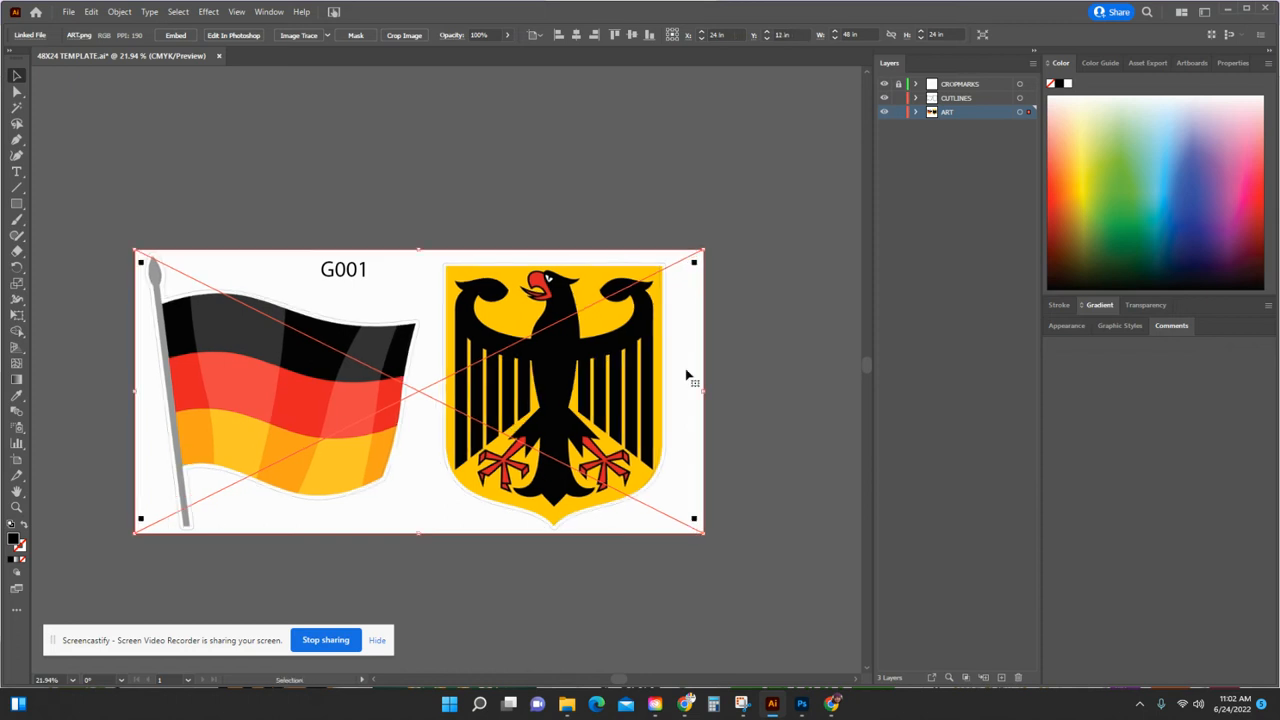
left_click(742, 280)
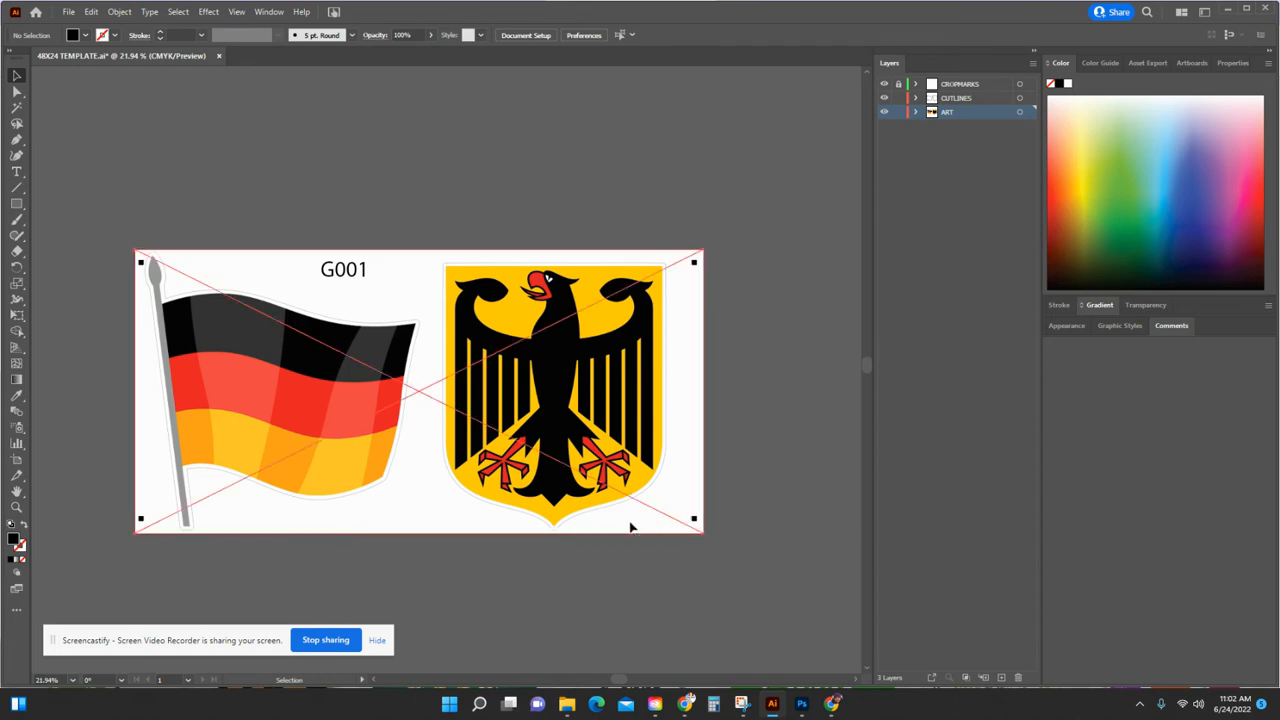
left_click_drag(630, 527, 630, 527)
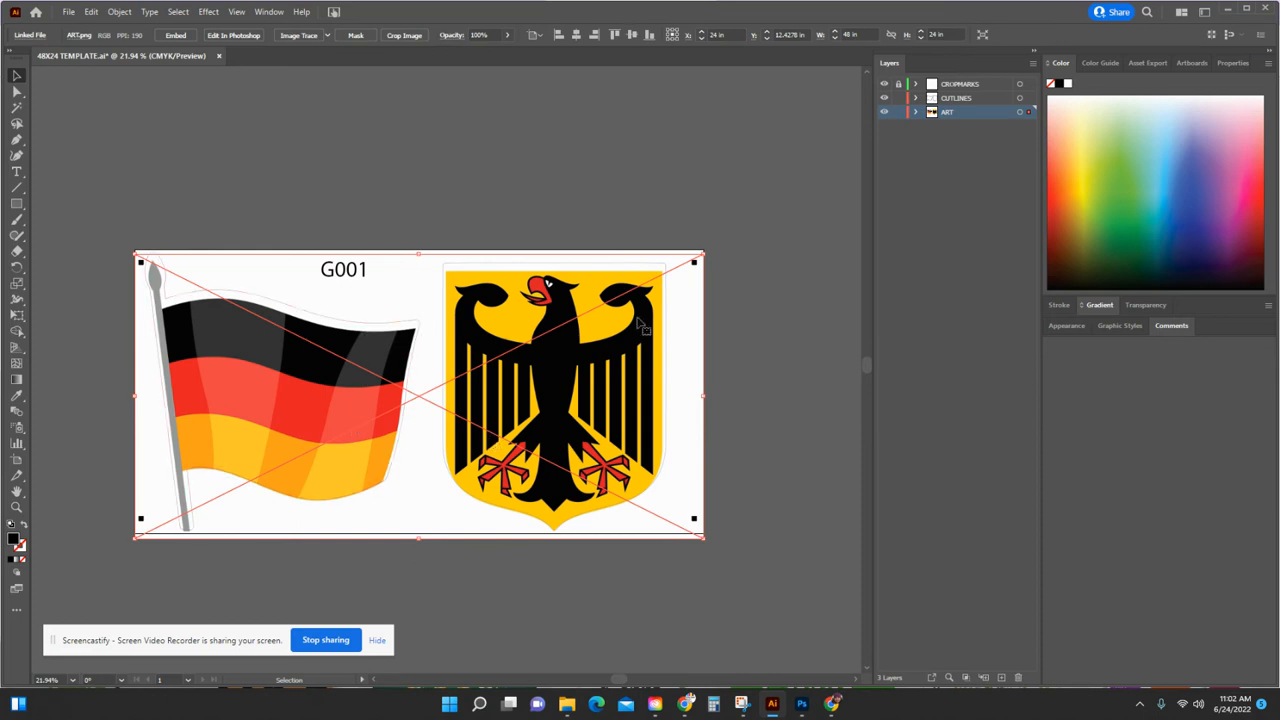
key("a")
key("ctrl+z")
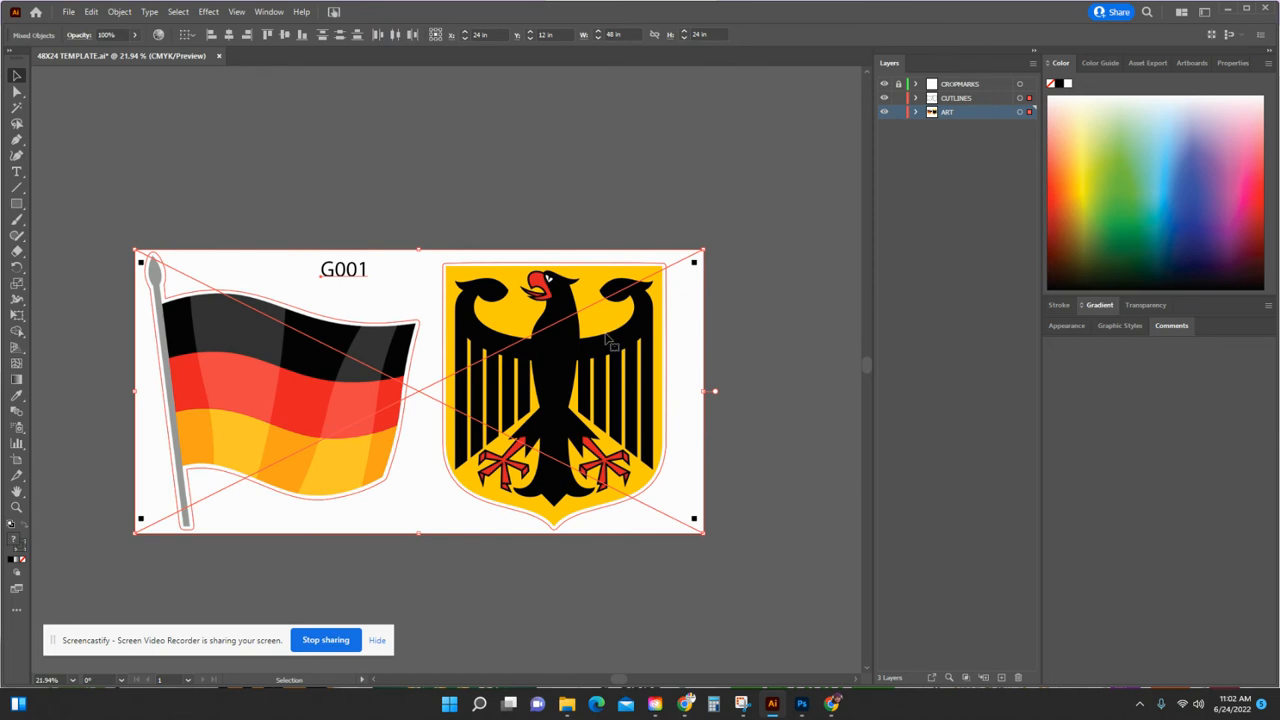
Move the artwork, label and cutlines together down to Y 12.4278 in and inspect the cutlines at the artboard's bottom edge.
left_click_drag(610, 337, 606, 341)
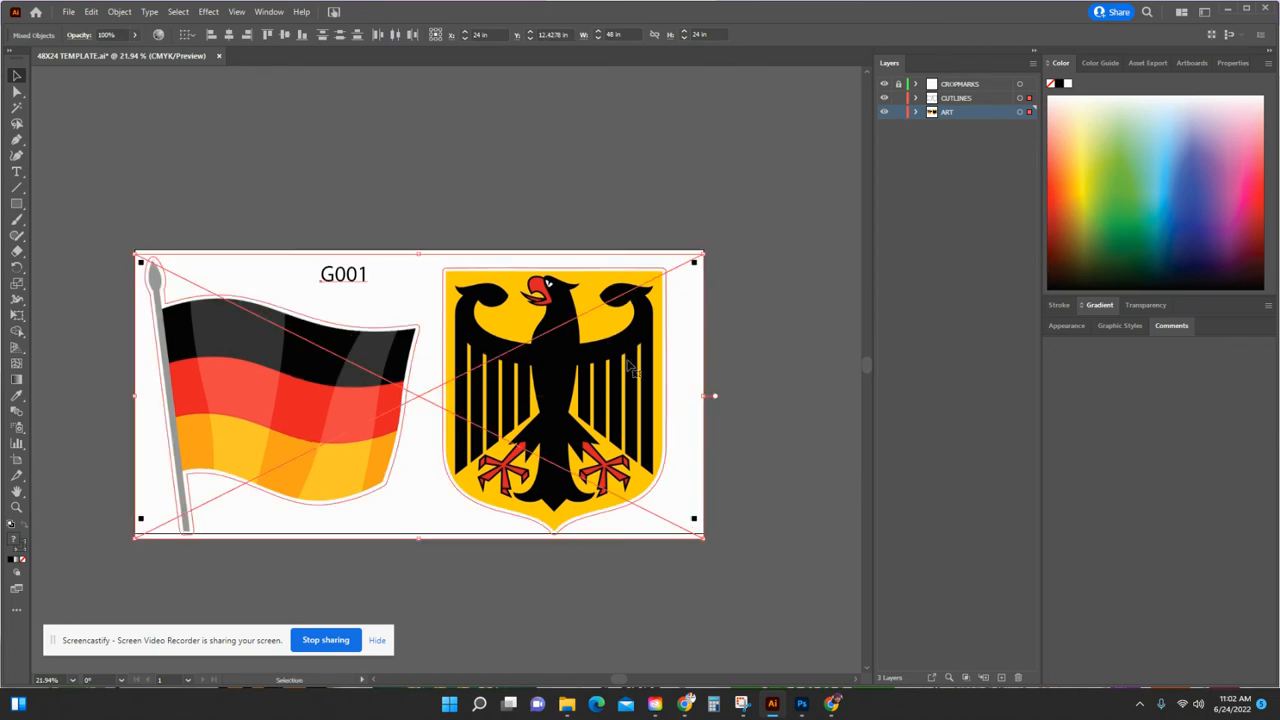
left_click(780, 408)
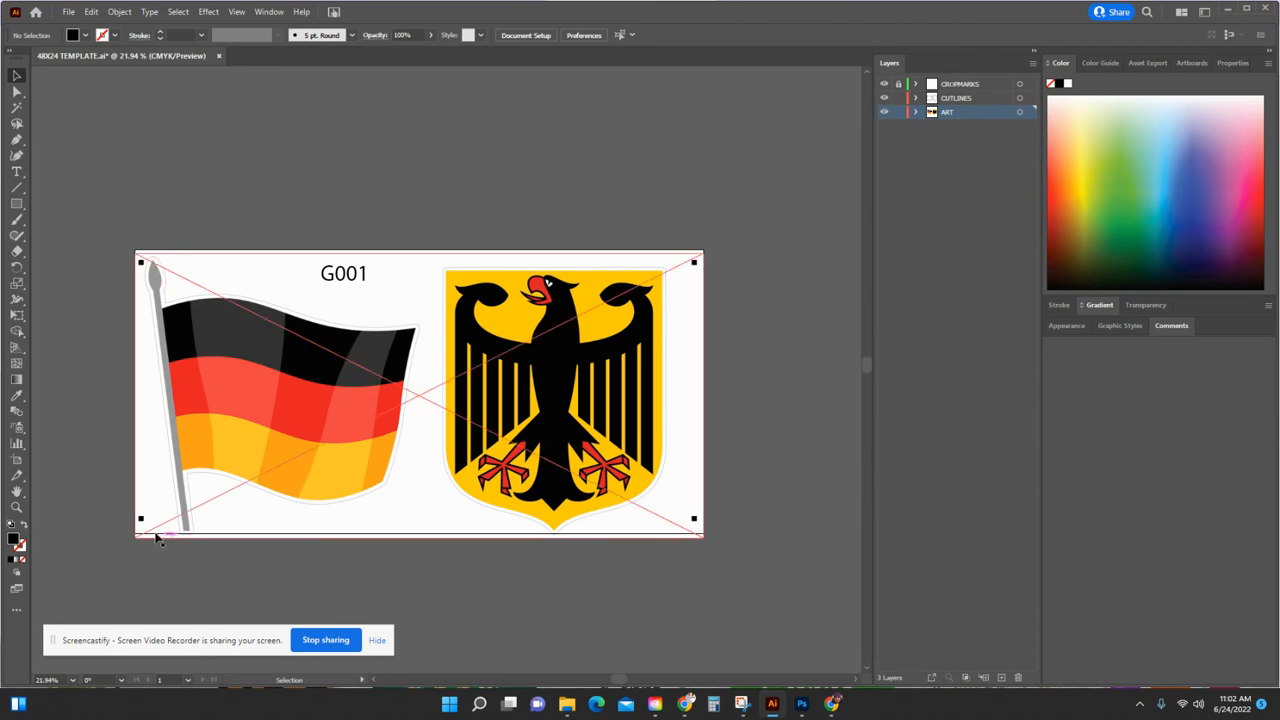
key("z")
left_click_drag(226, 559, 394, 514)
left_click_drag(175, 549, 266, 529)
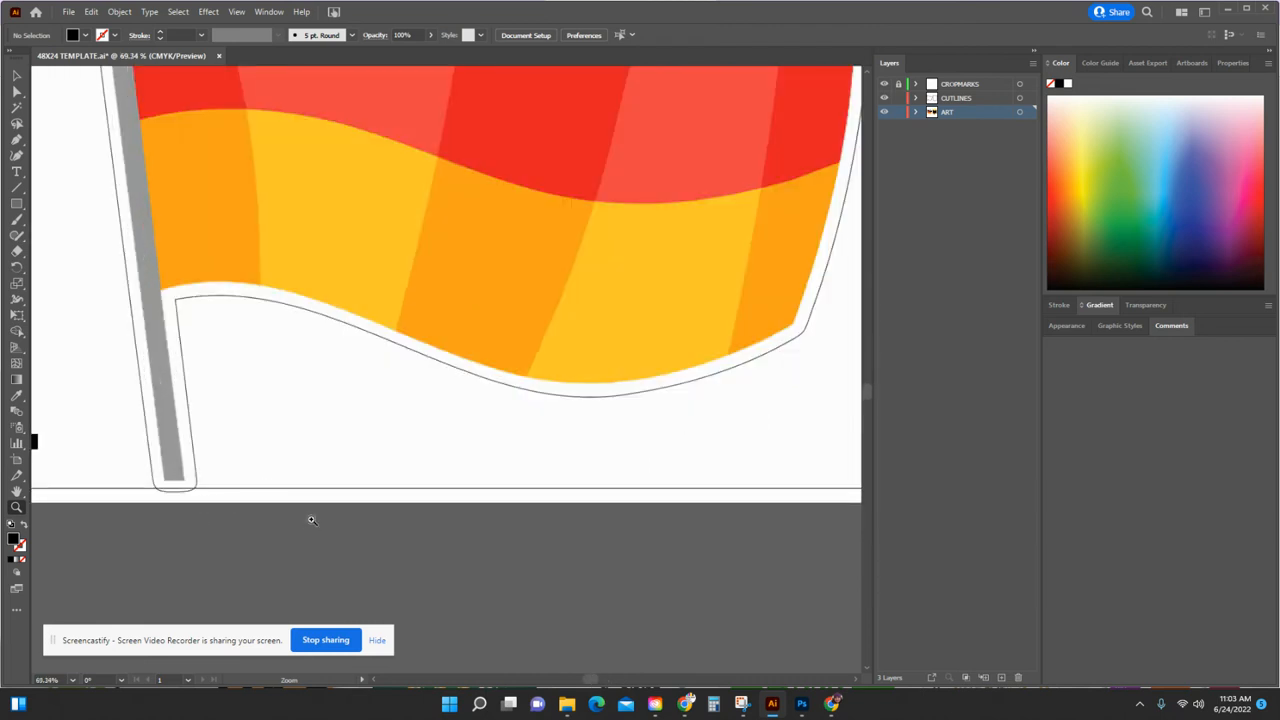
left_click_drag(322, 434, 234, 443)
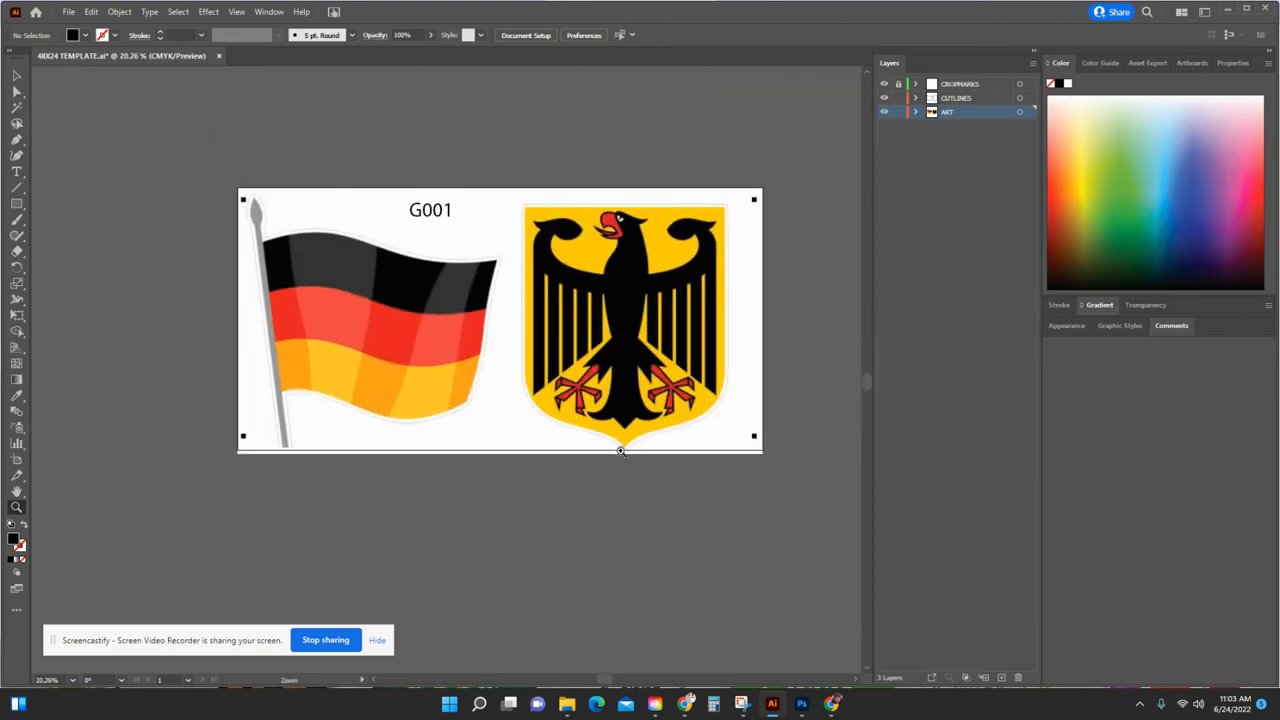
mouse_move(620, 451)
left_mouse_down()
mouse_move(648, 449)
mouse_move(638, 453)
left_mouse_up()
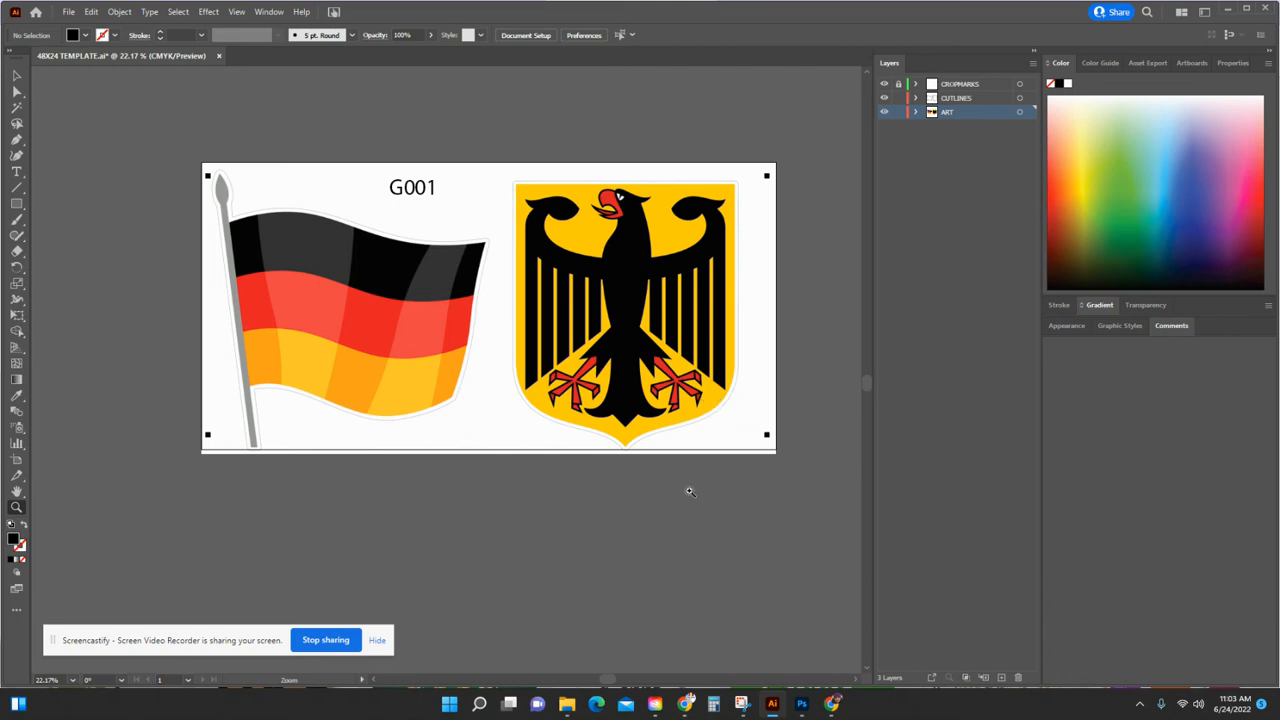
Select the artwork, label and cutlines and move them together up to Y 12 in, aligning the image with the artboard.
left_click(16, 76)
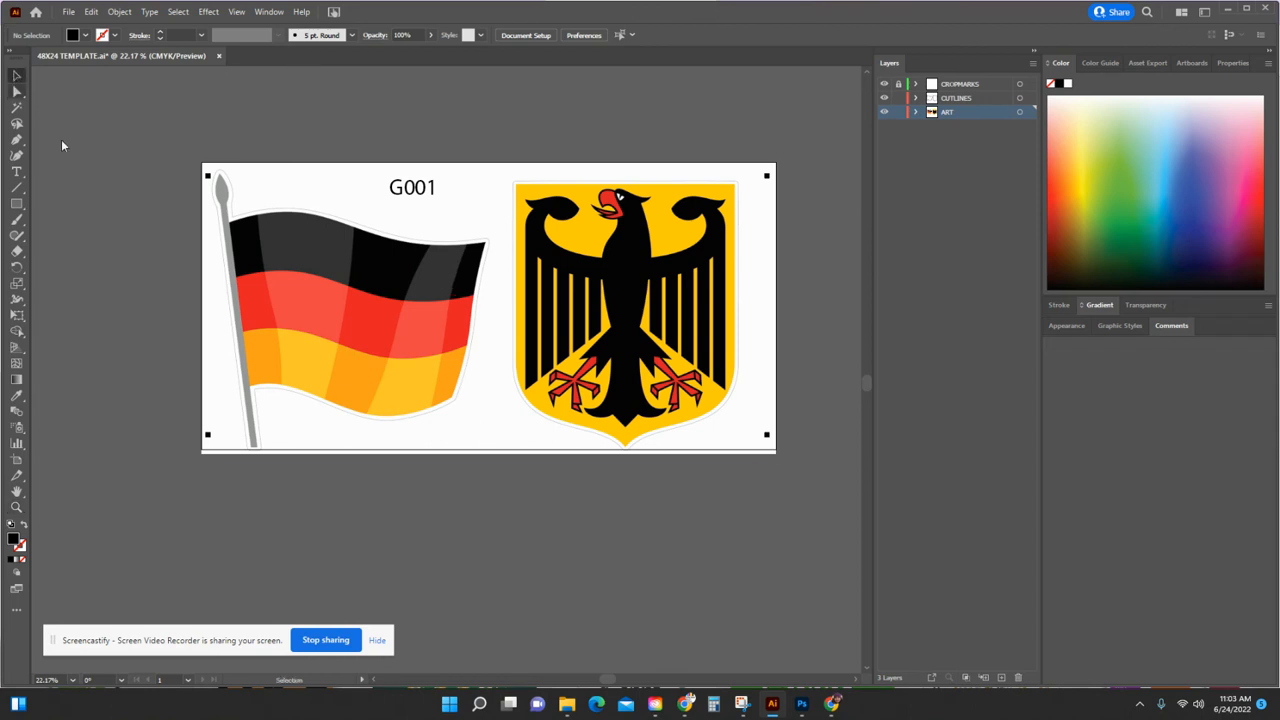
left_click_drag(155, 257, 804, 391)
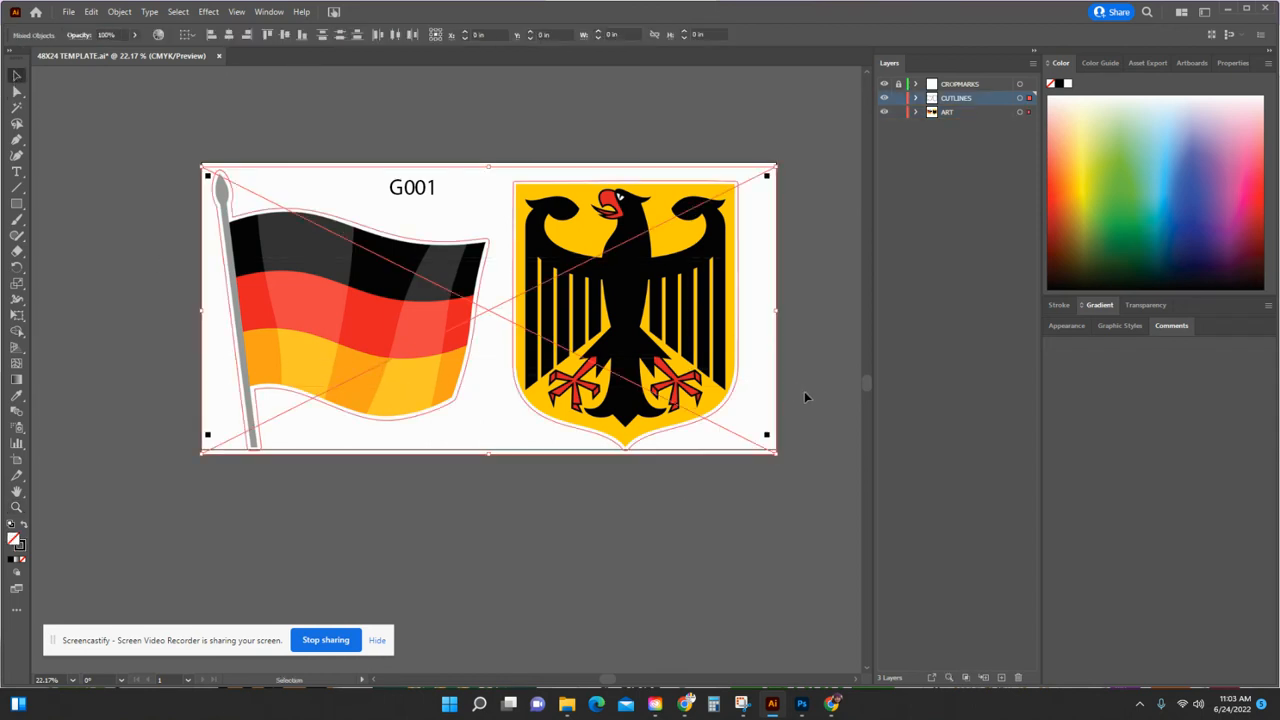
left_click_drag(425, 300, 428, 305)
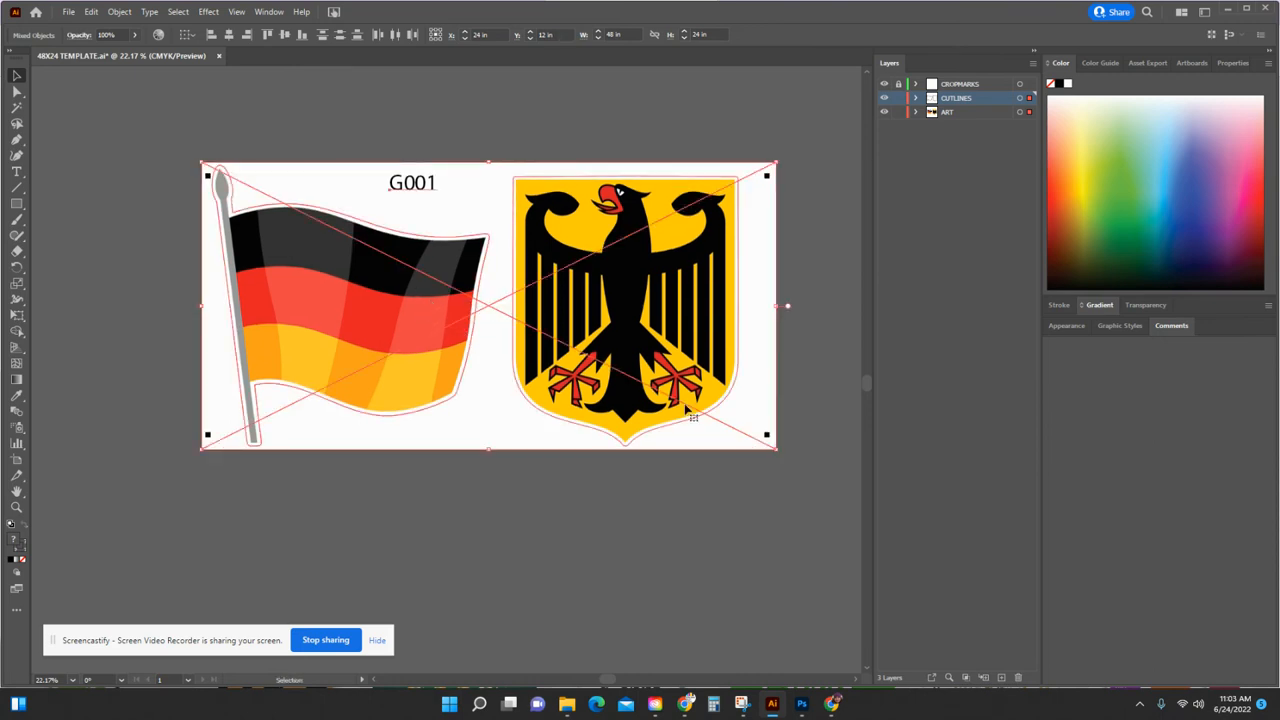
left_click(704, 491)
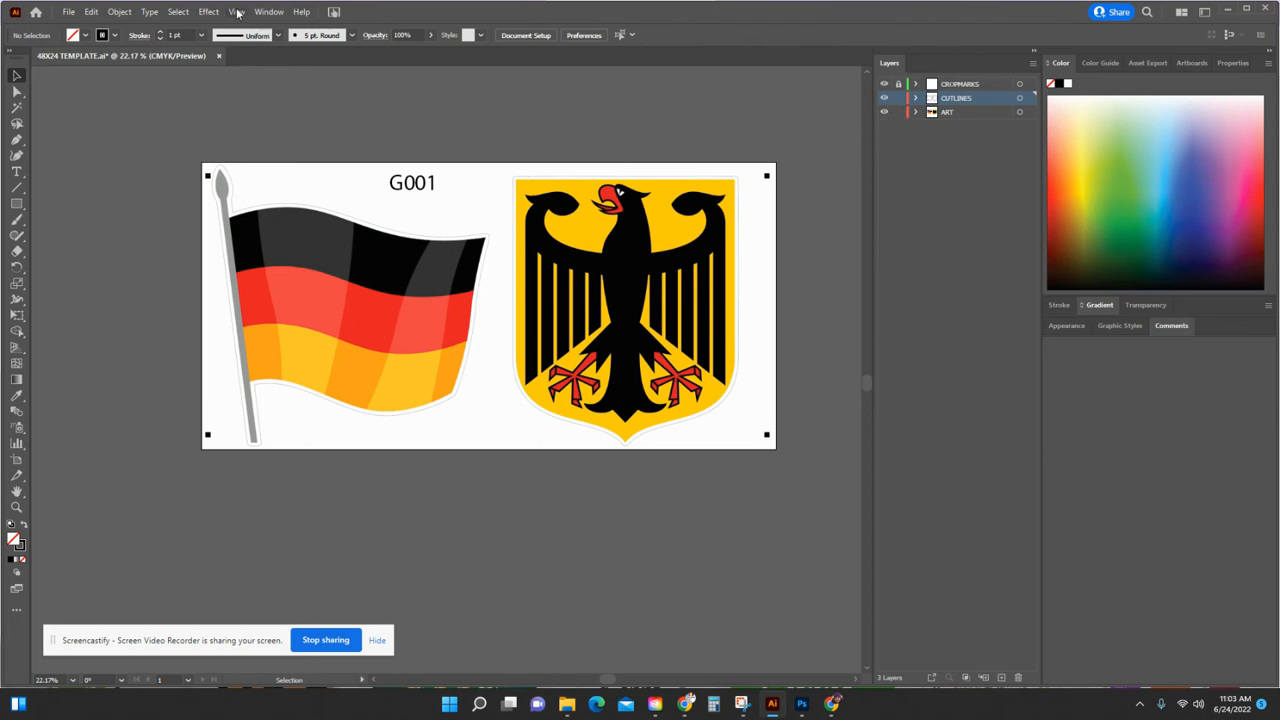
Start saving the document under a new name in Documents > Grizzly Graphics > G001-G099 > G001 Germany QS.
left_click(70, 12)
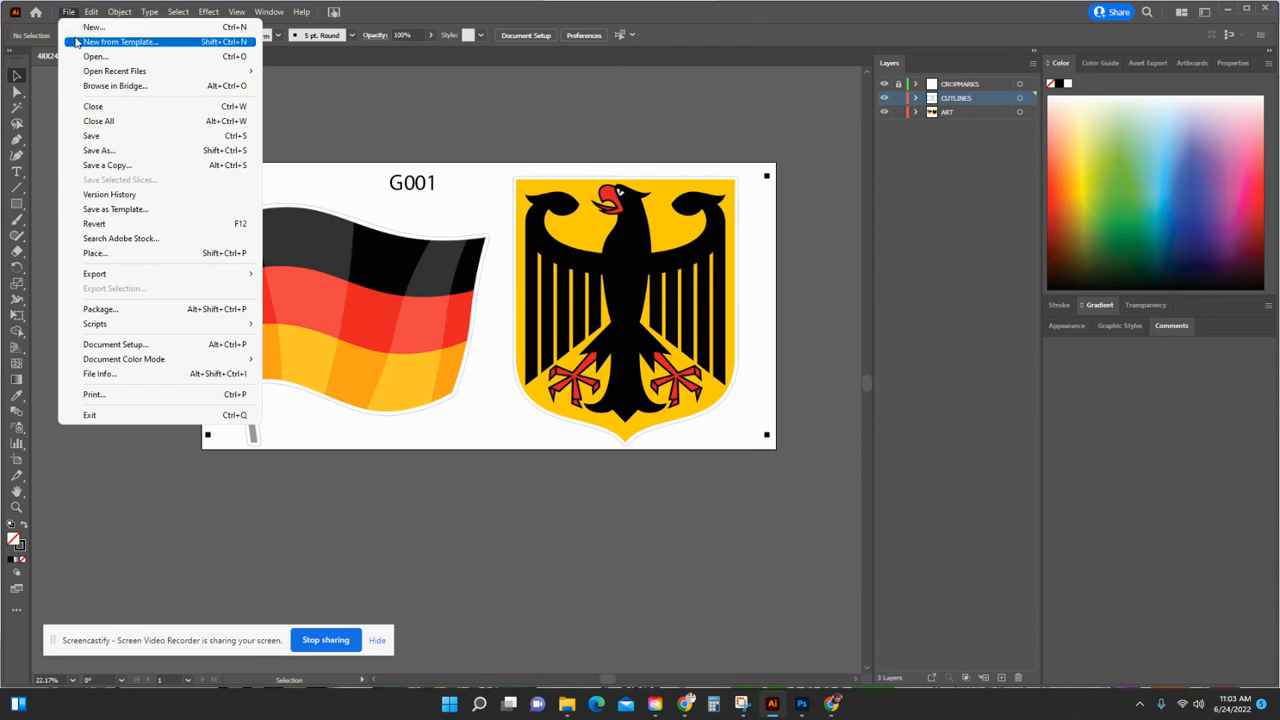
left_click(141, 151)
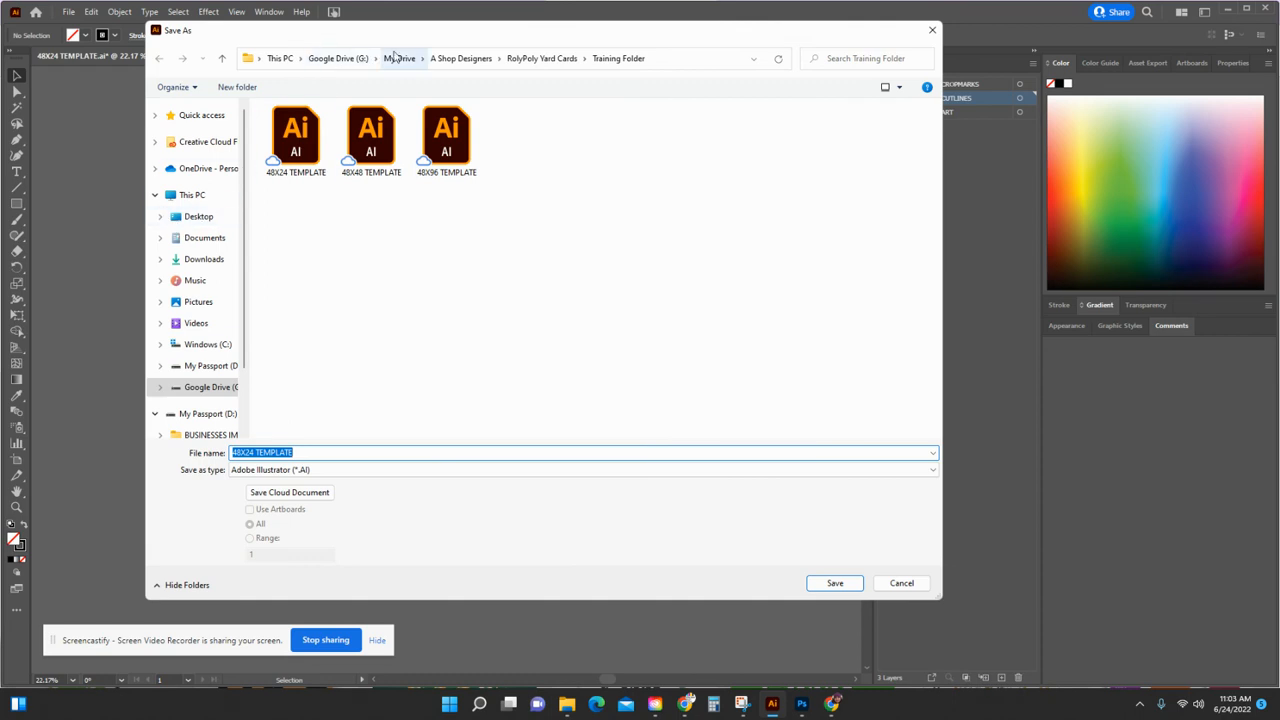
left_click(202, 241)
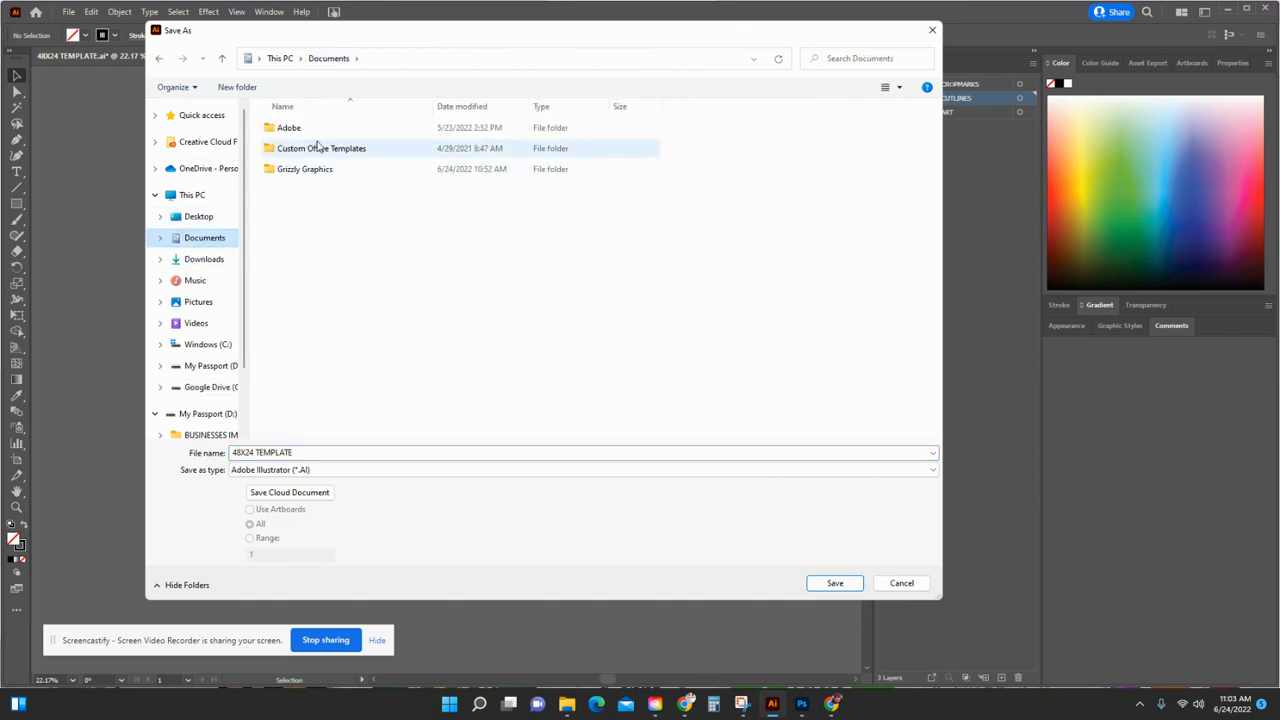
double_click(300, 172)
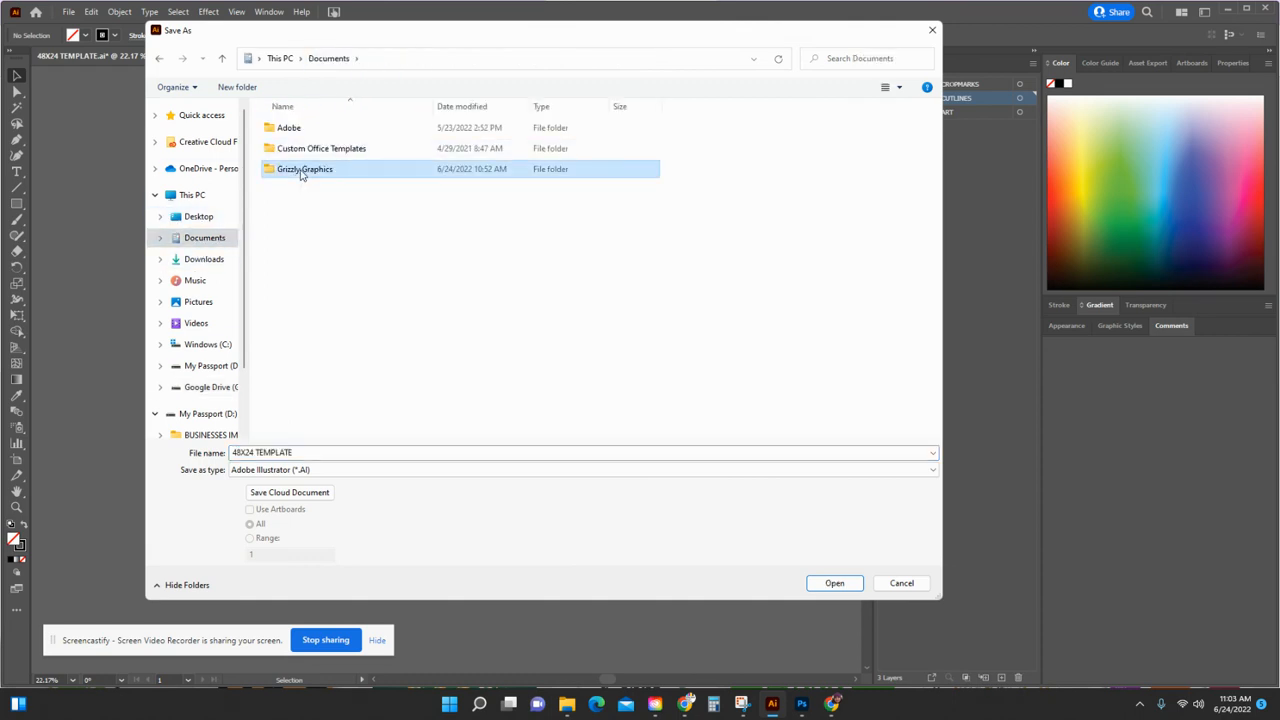
left_click(322, 134)
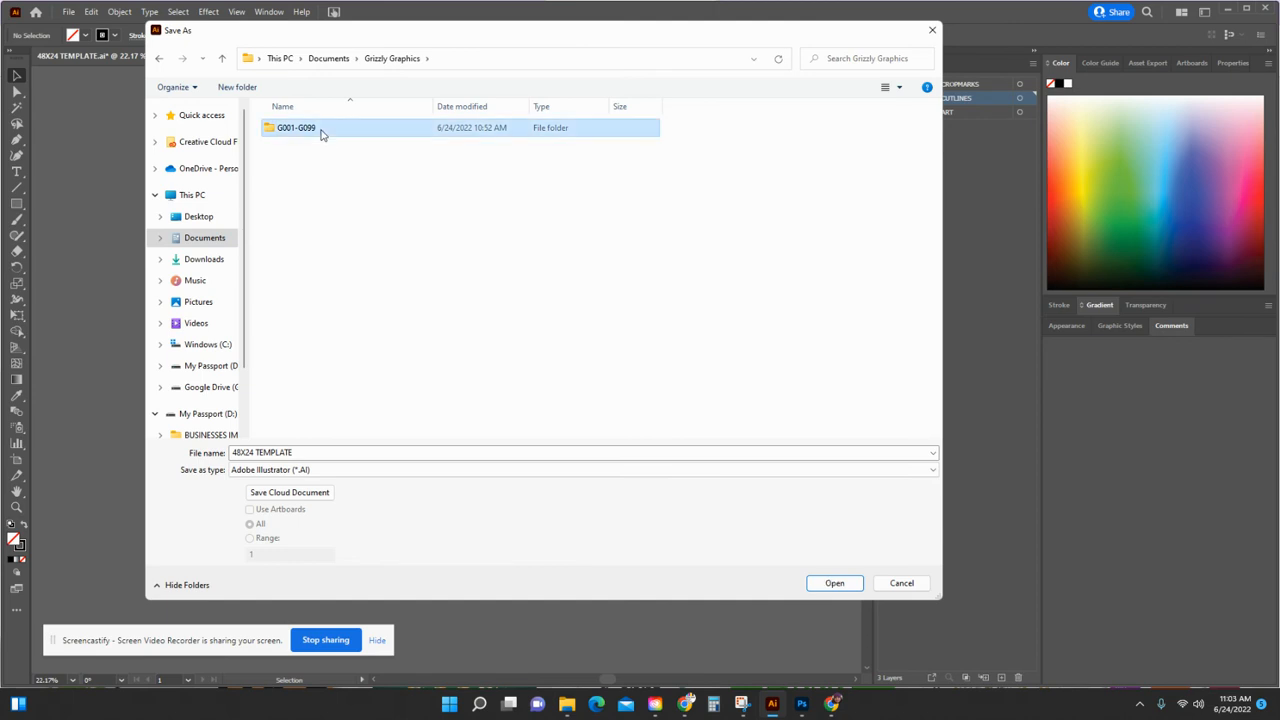
double_click(322, 134)
left_click(323, 133)
left_click(350, 133)
double_click(350, 133)
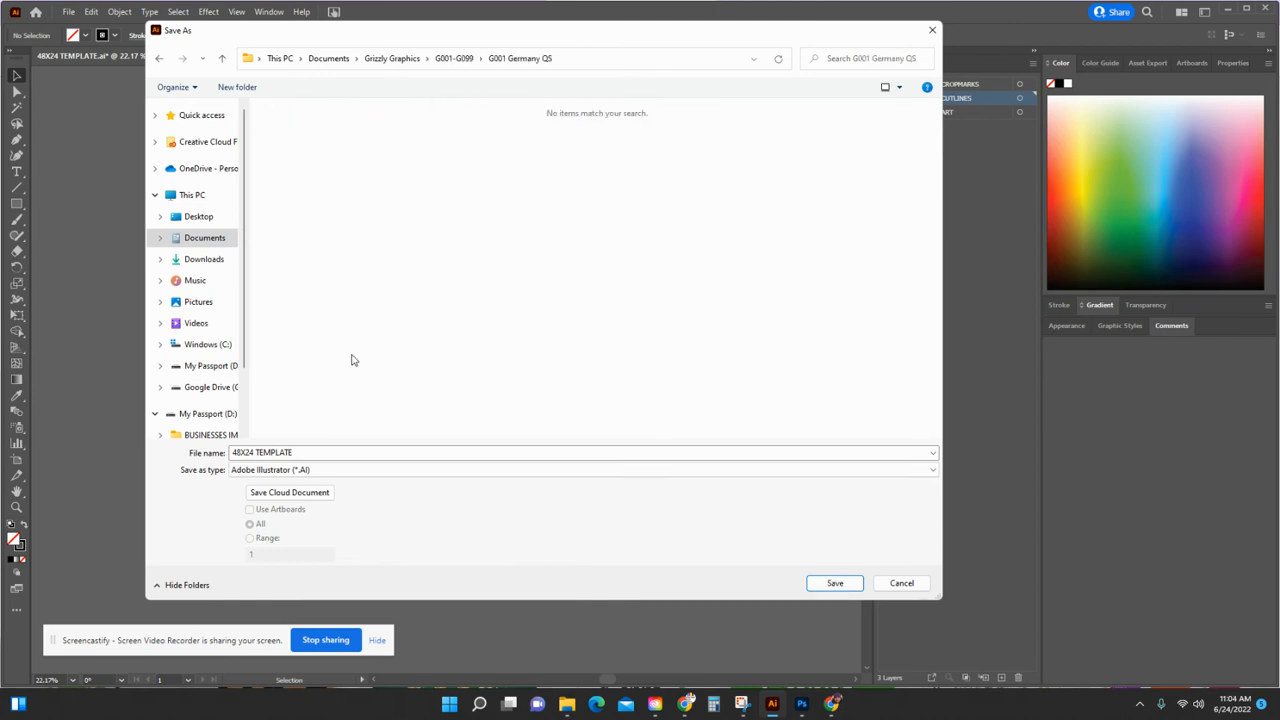
Save the document as an Adobe Illustrator file named G001 Germany QS, keeping the Illustrator 2020 version and default save options.
left_click(318, 453)
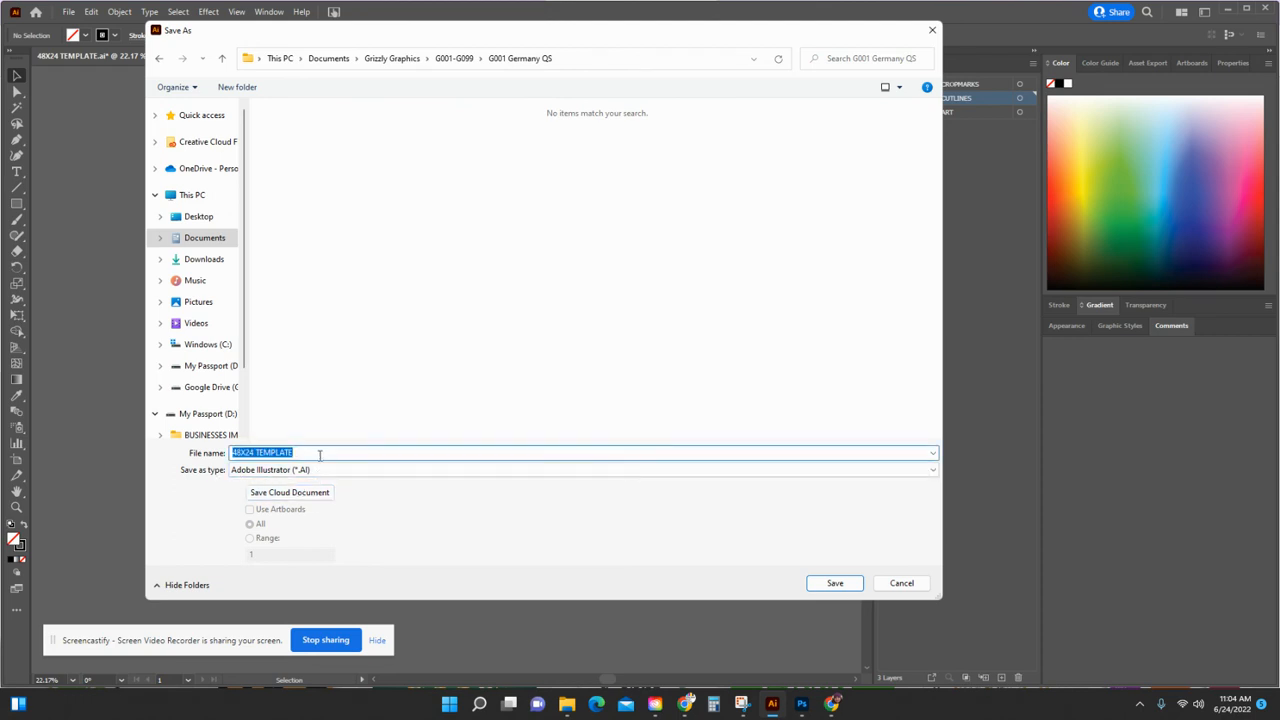
type("G")
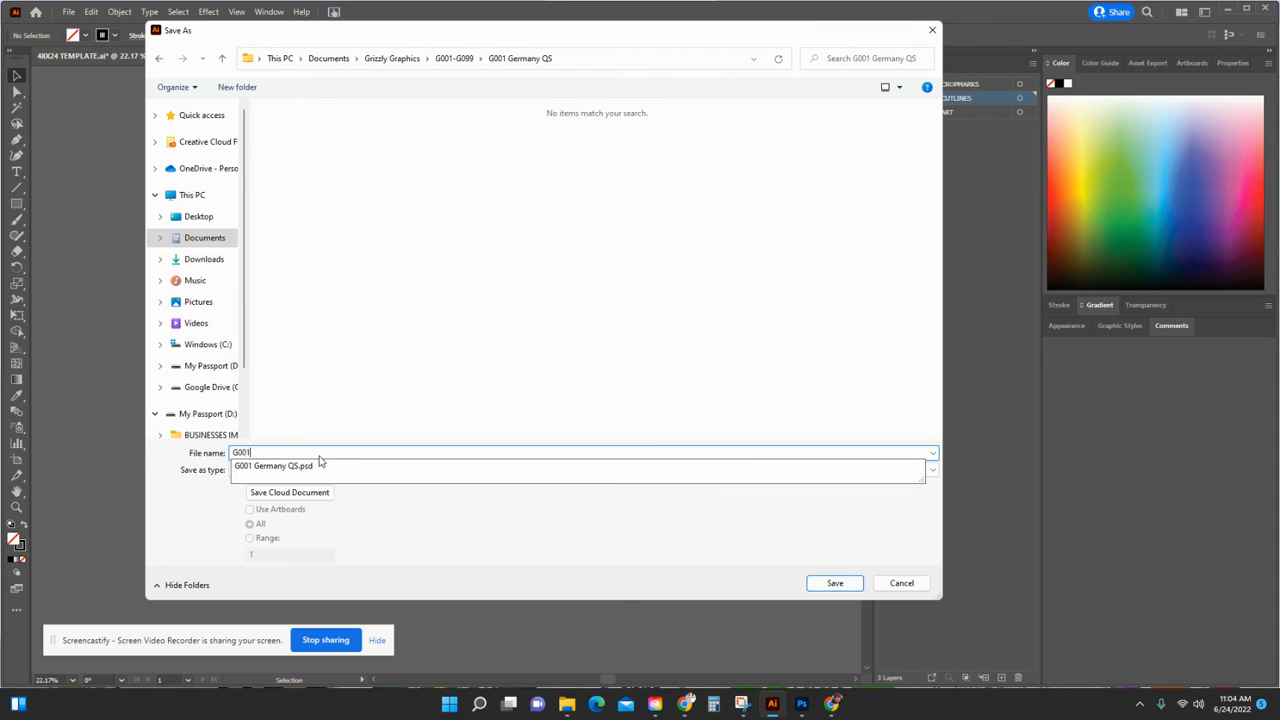
type("001")
key("Down")
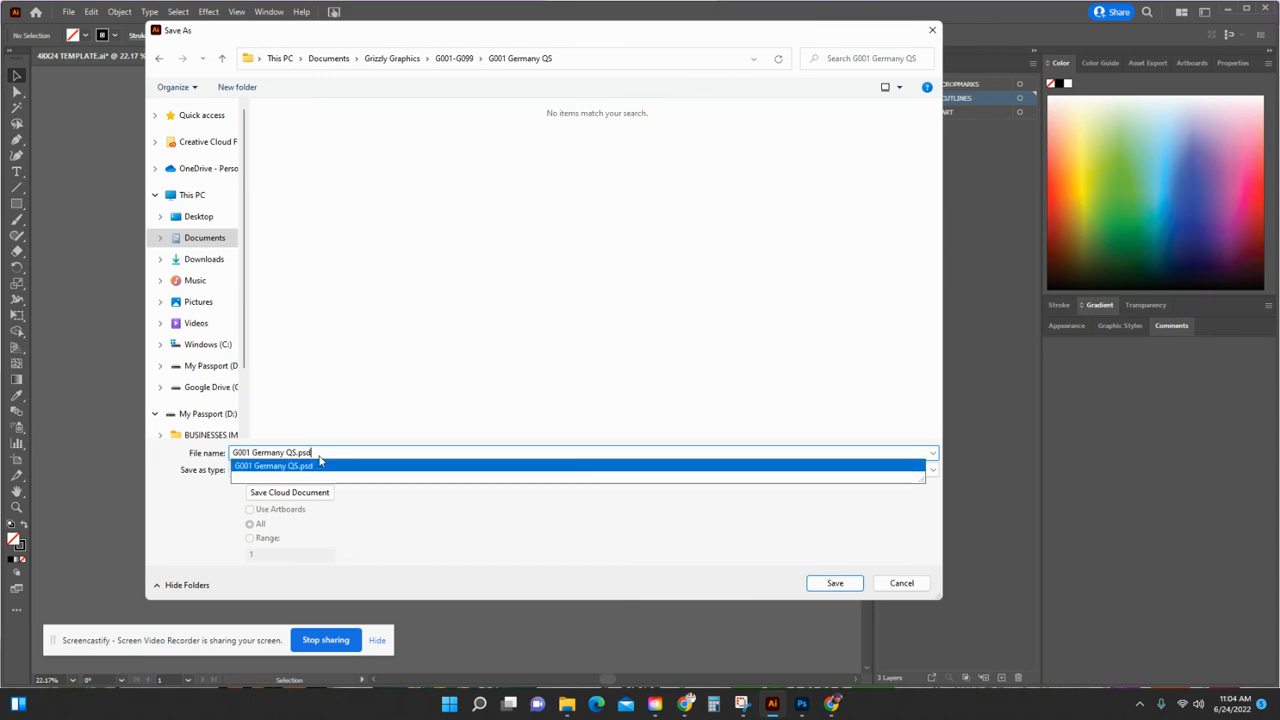
key("BackSpace")
key("BackSpace")
key("Escape")
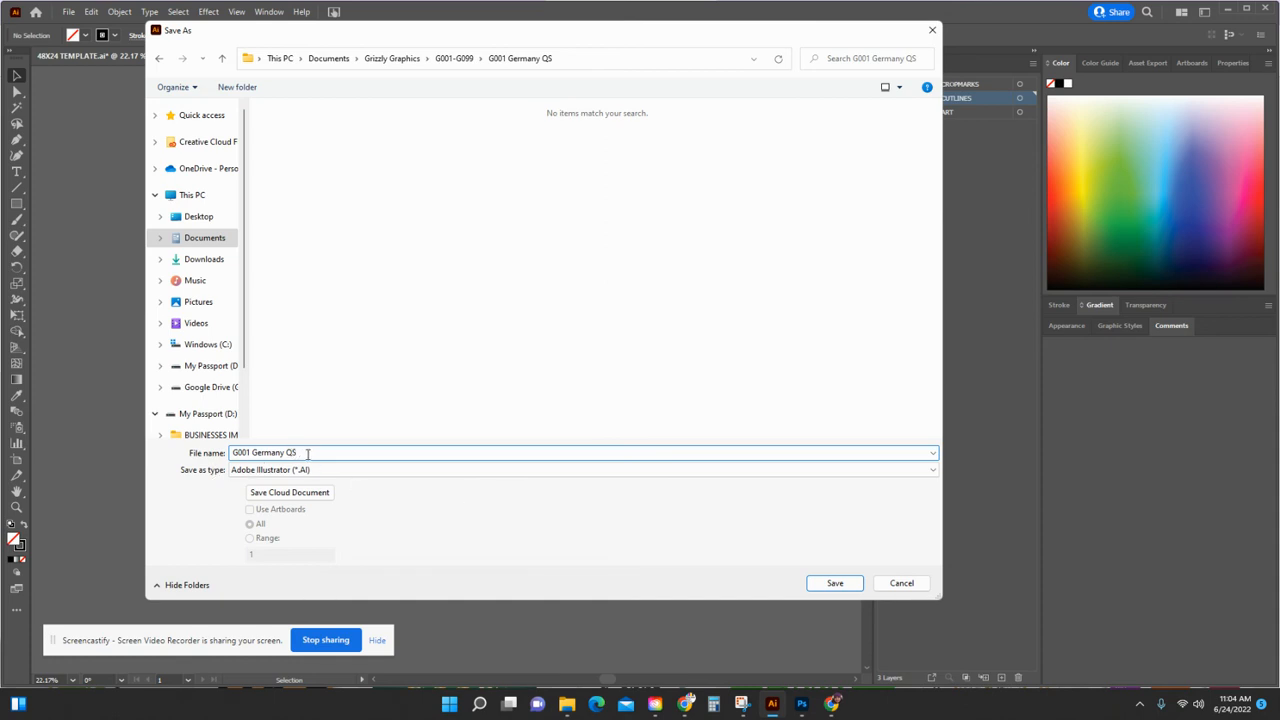
left_click(820, 584)
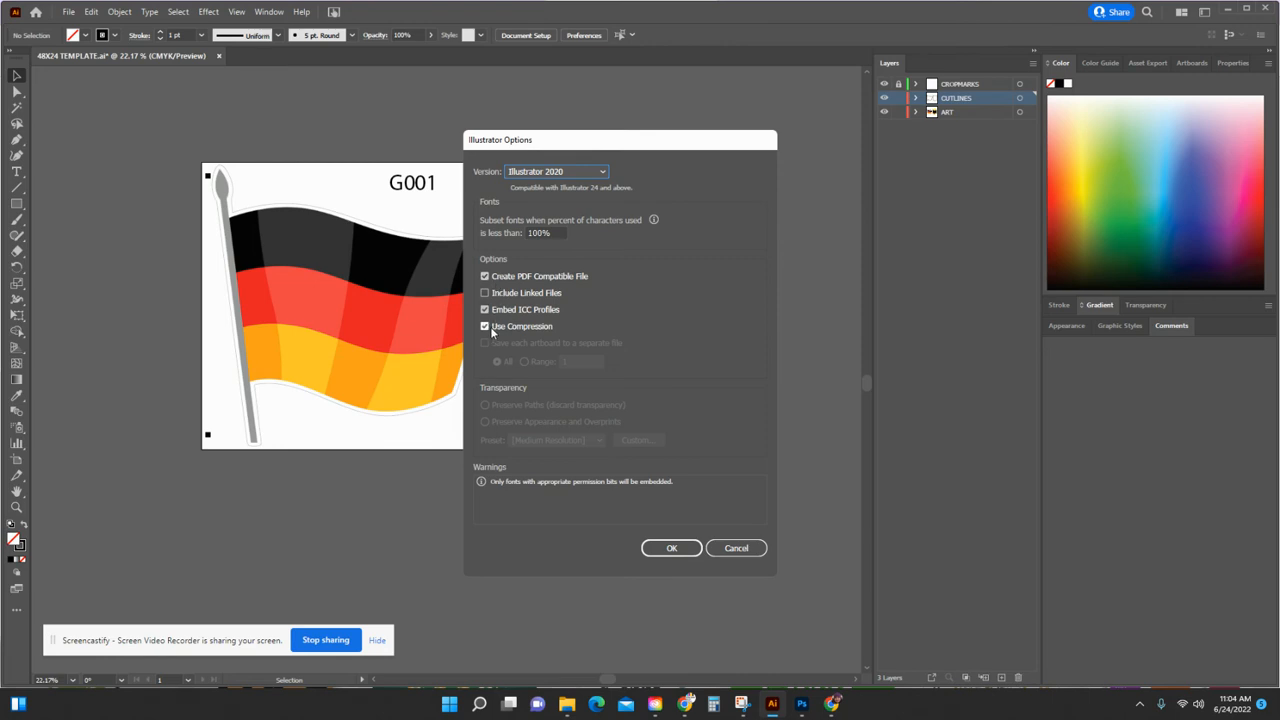
left_click(690, 550)
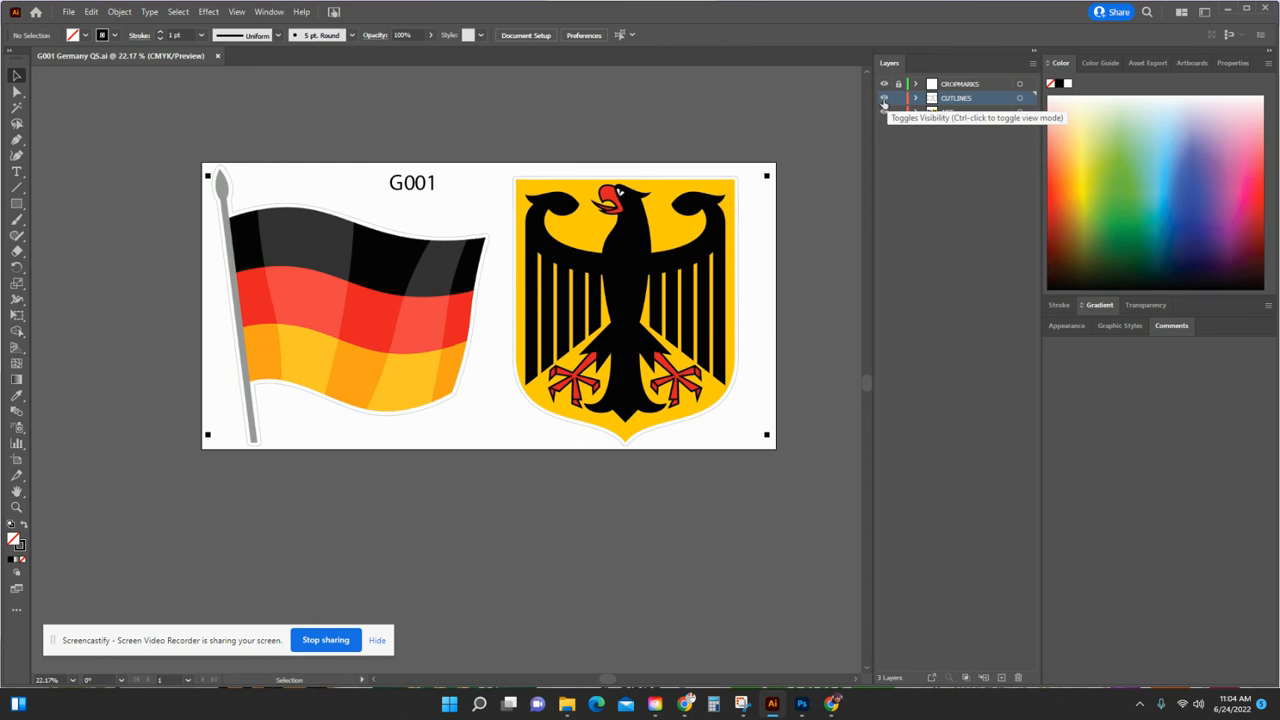
Hide the CUTLINES layer and export the artwork as a JPEG named G001 Germany QS PRINT FILE, in CMYK at maximum quality and 72 ppi.
left_click(884, 98)
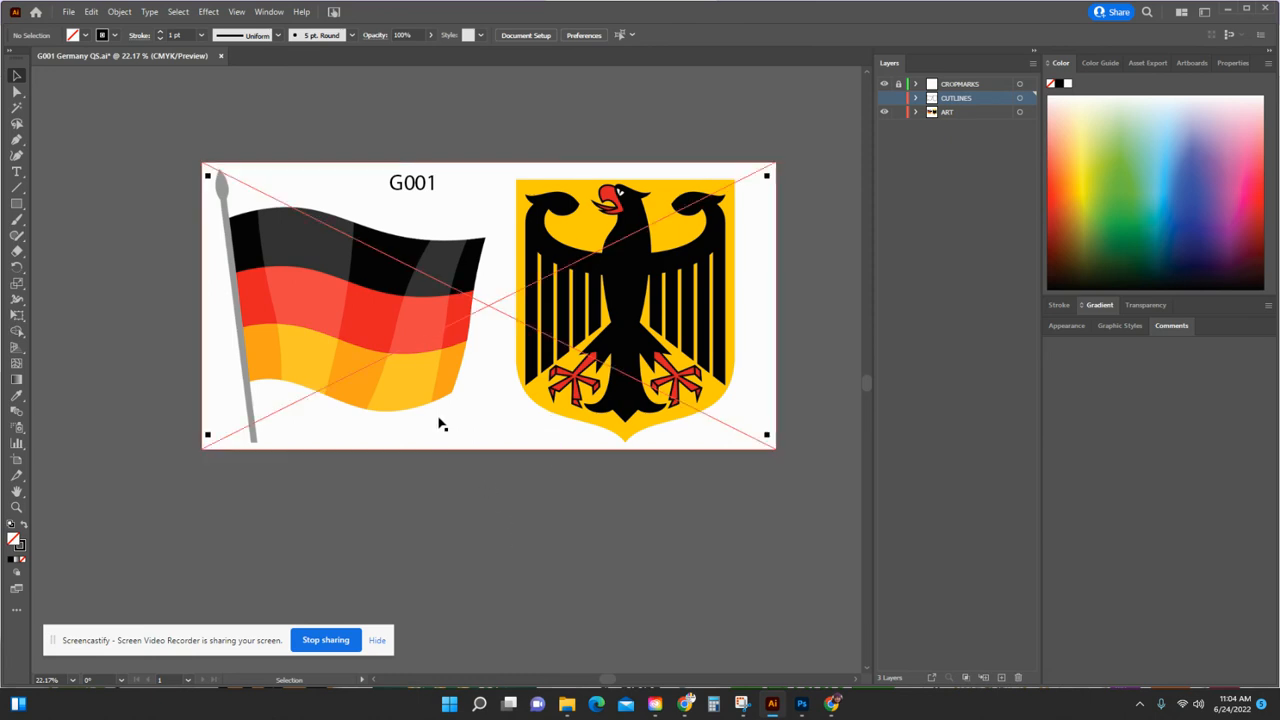
left_click(67, 12)
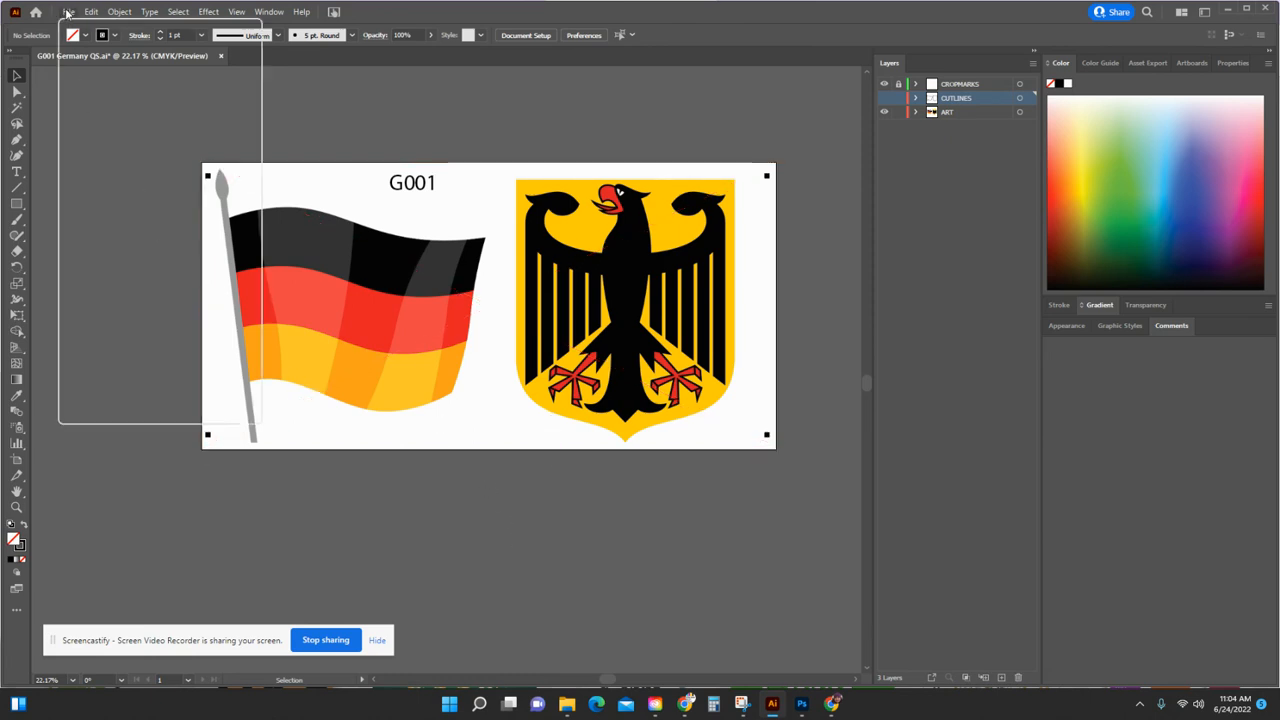
mouse_move(150, 274)
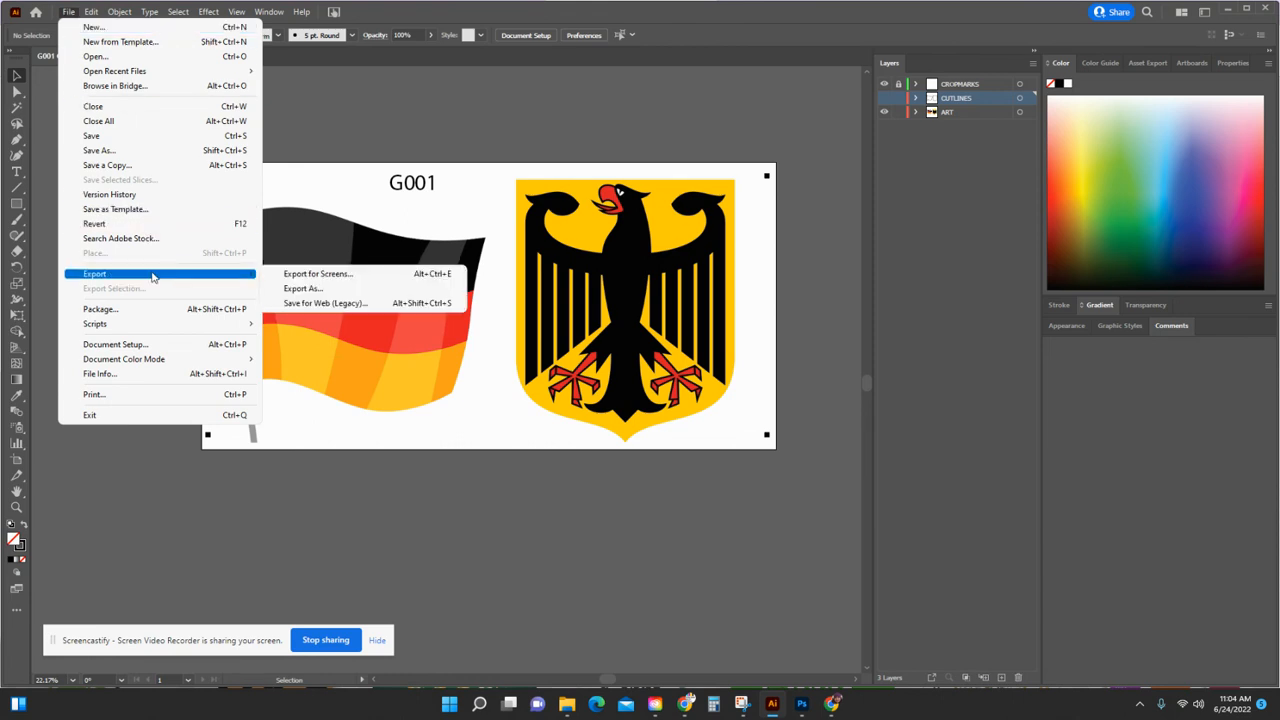
left_click(305, 290)
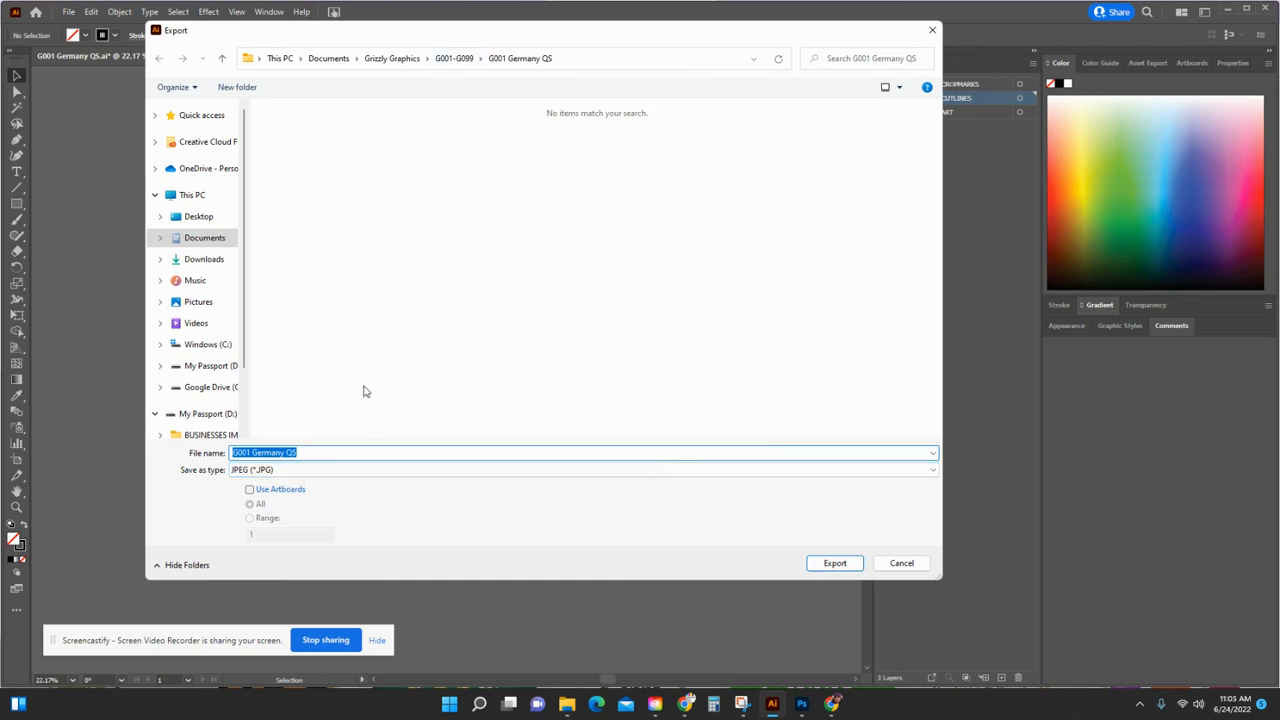
left_click(311, 453)
type("PRINT FILE")
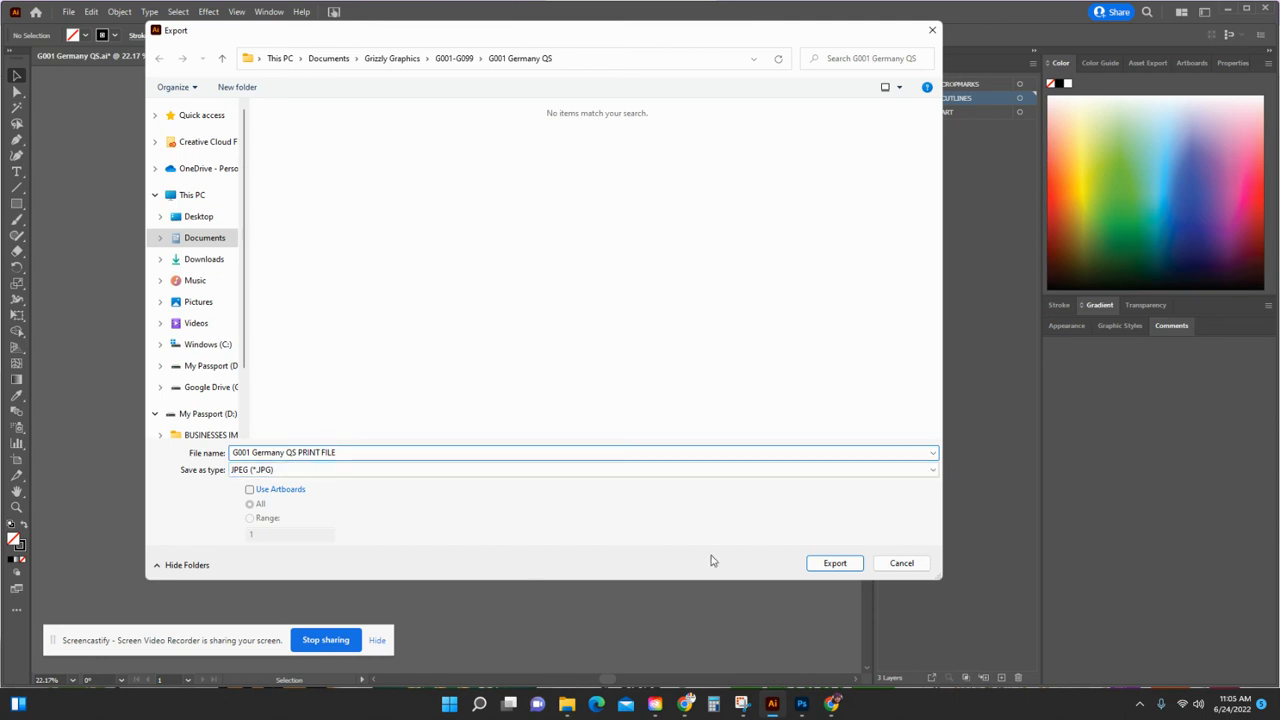
left_click(818, 568)
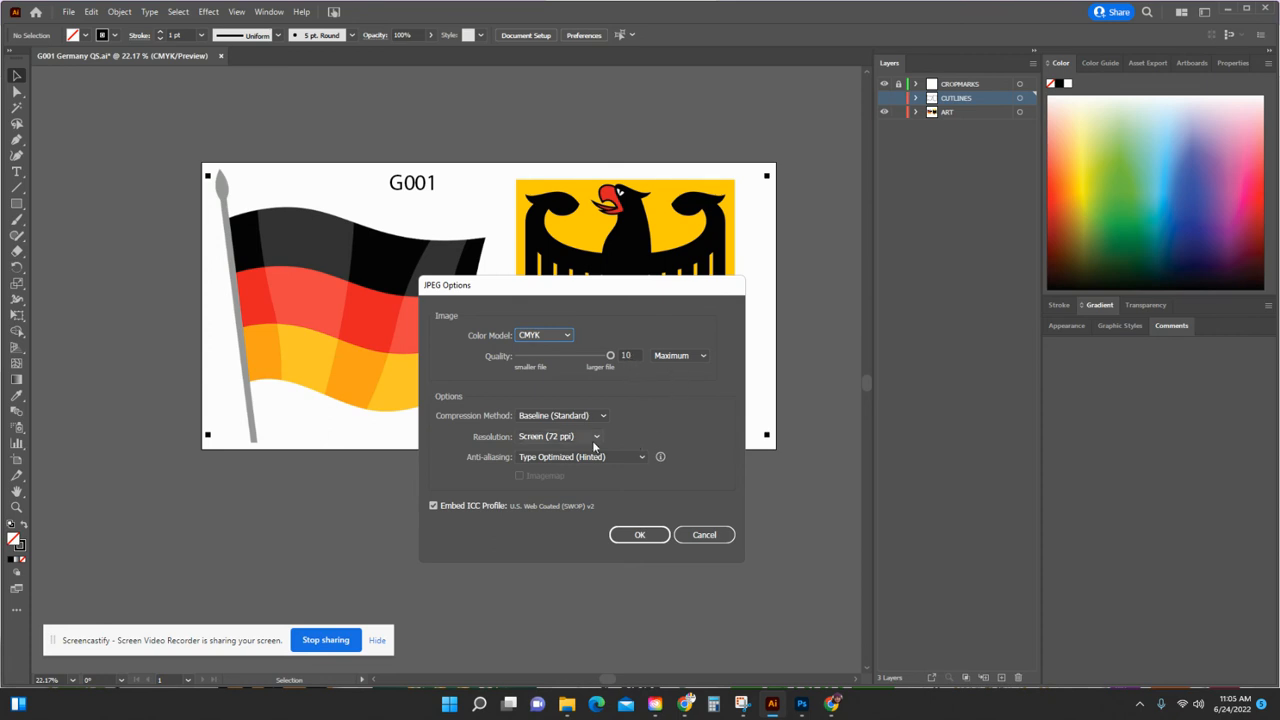
left_click(640, 534)
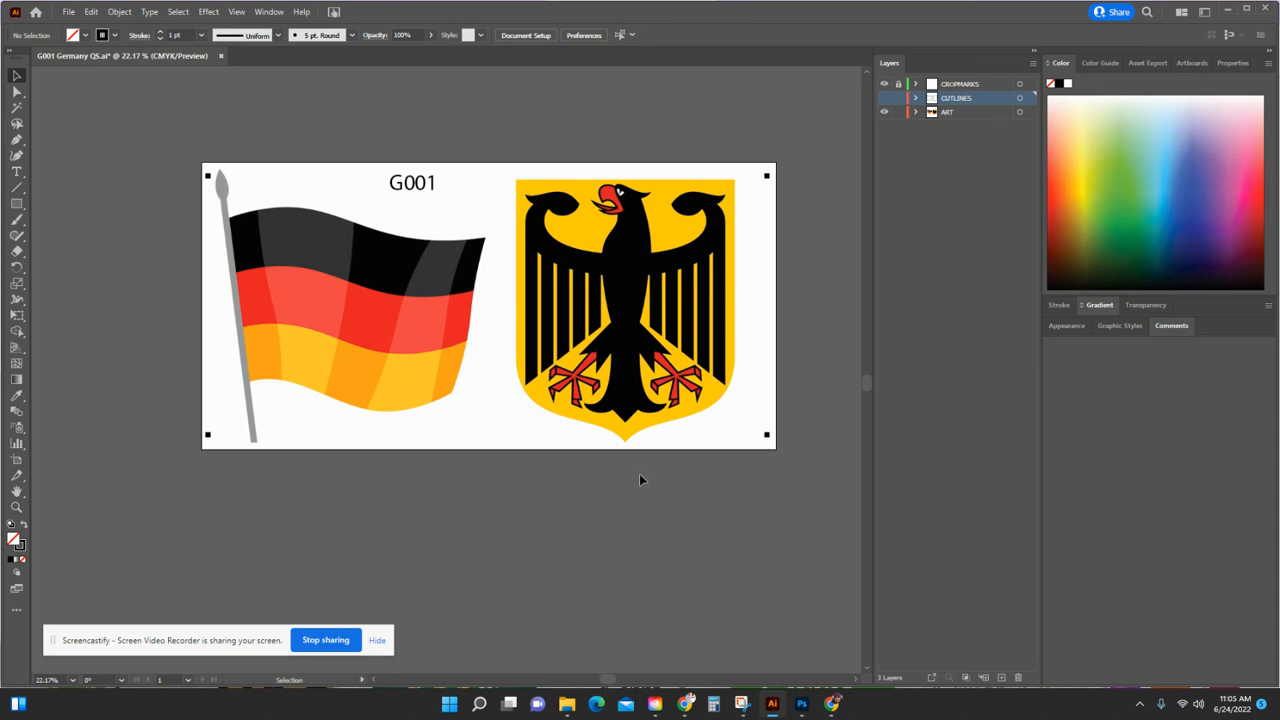
Show the CUTLINES layer again and delete the ART layer with all of its artwork.
left_click(884, 98)
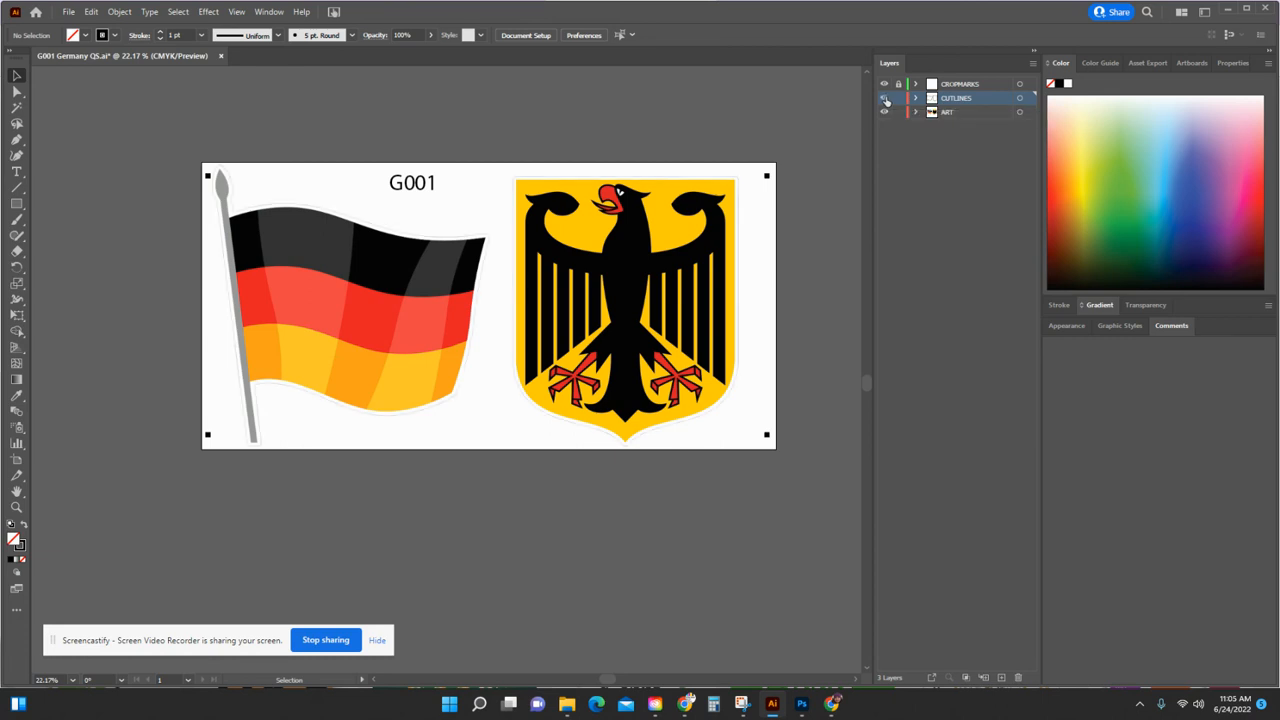
left_click(965, 112)
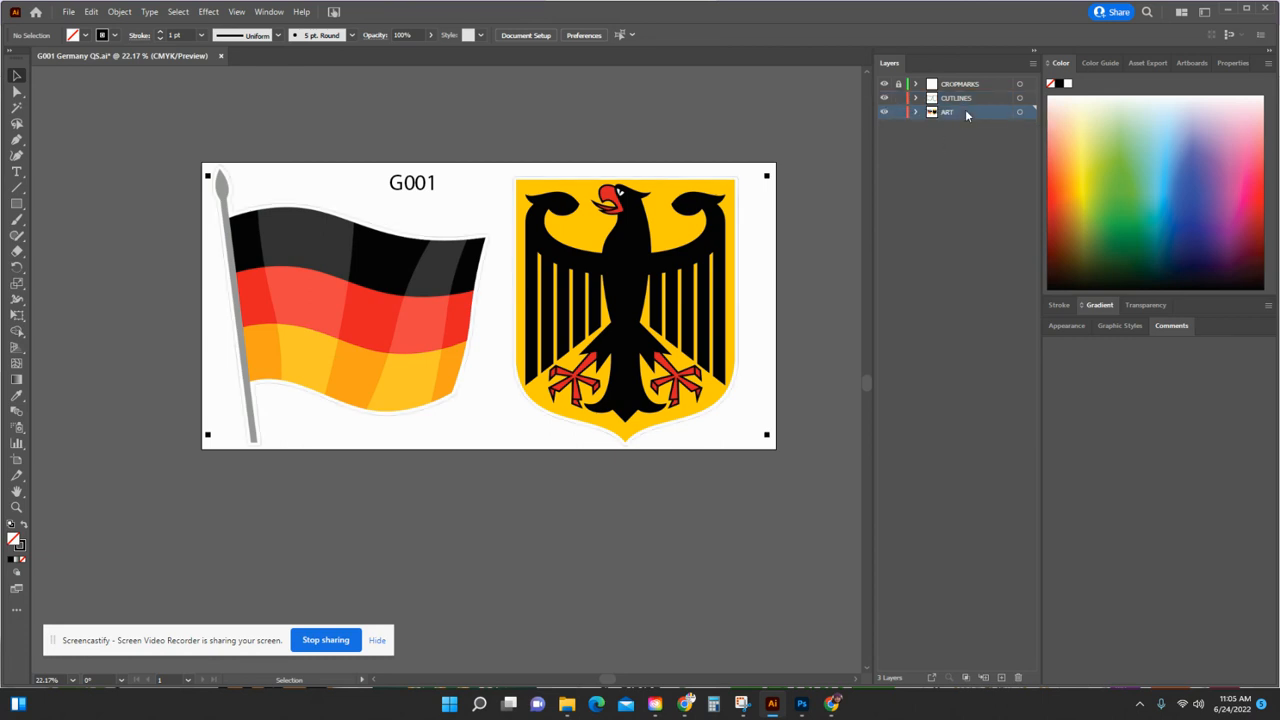
left_click(1020, 112)
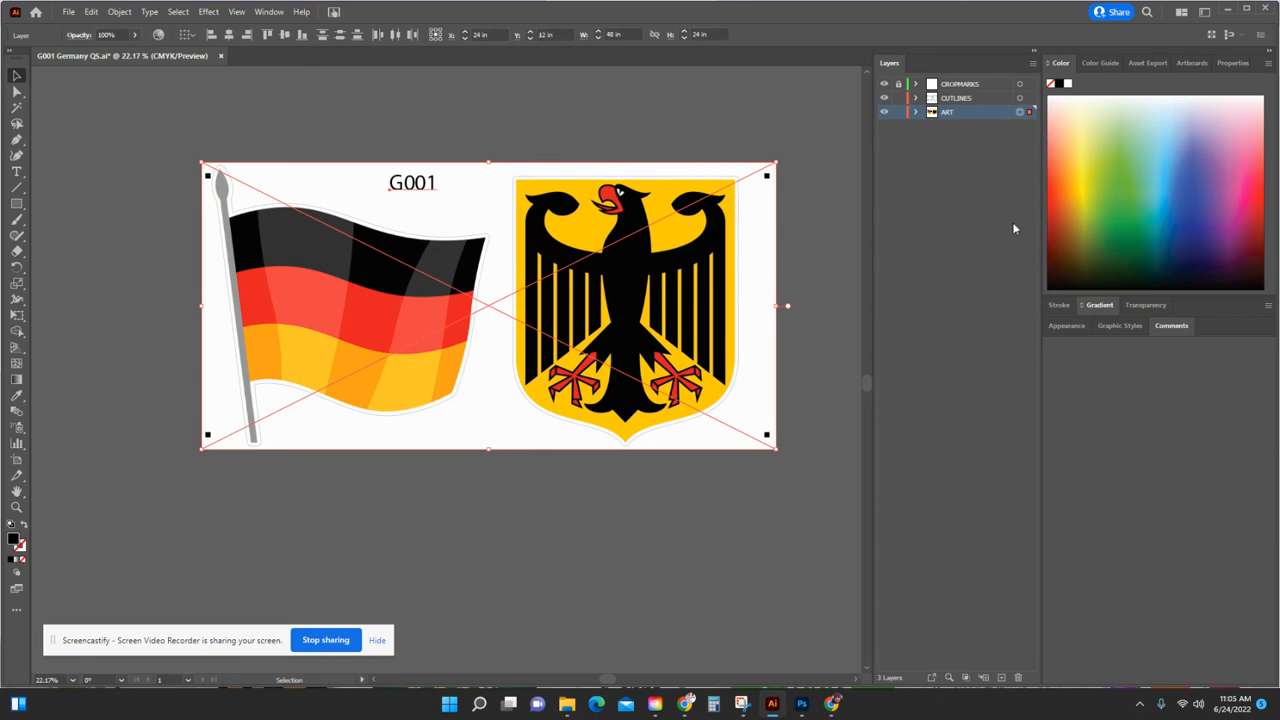
left_click(1018, 679)
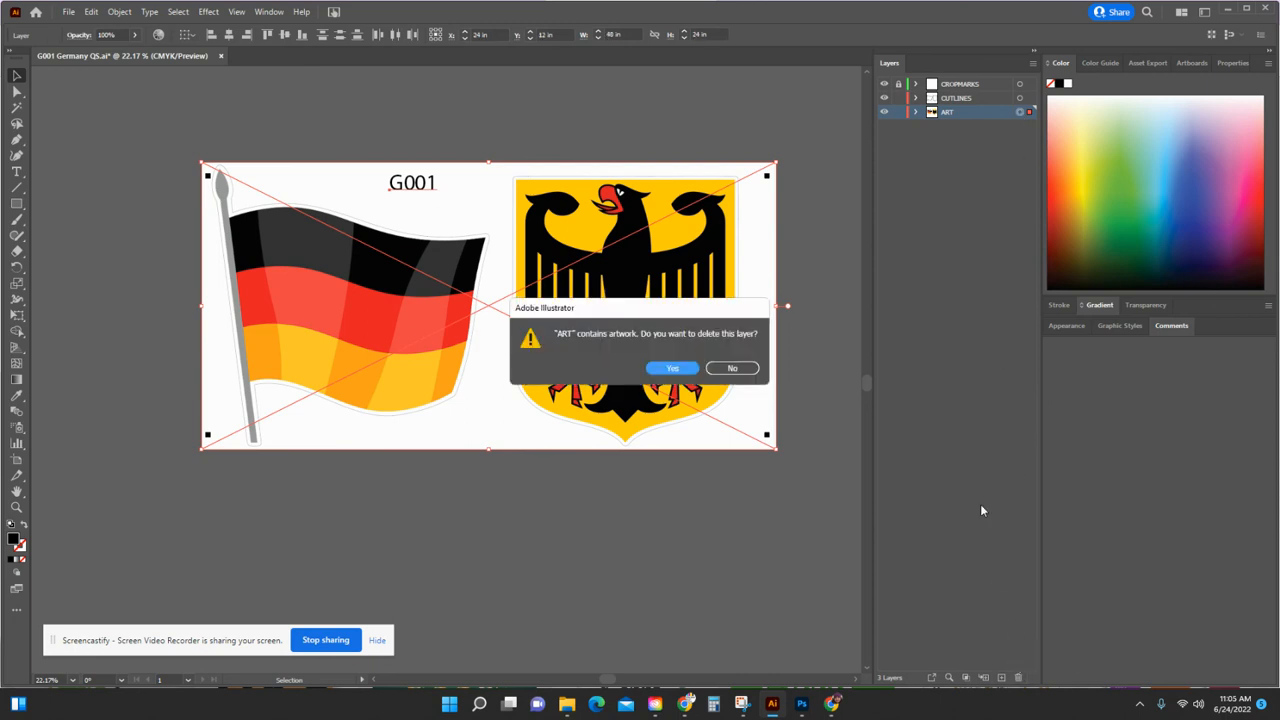
left_click(676, 369)
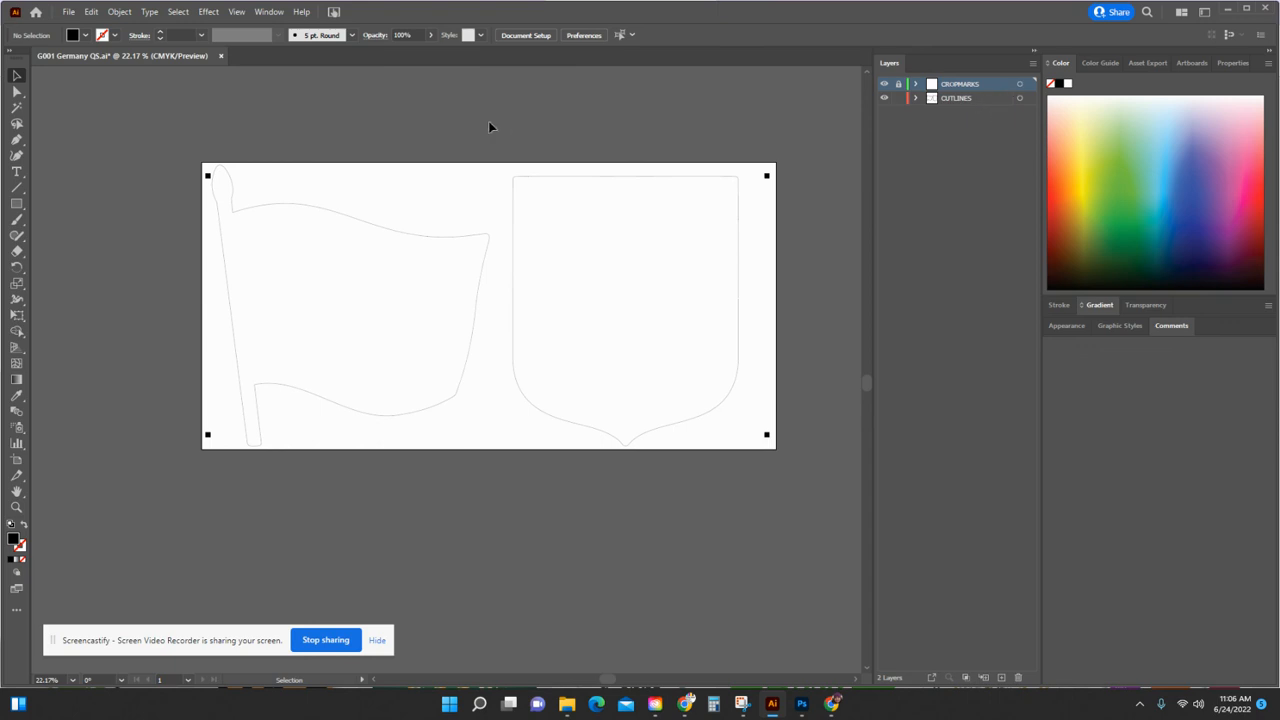
Save the remaining cutlines and crop marks as an SVG named G001 Germany QS with the SVG 1.1 profile, and close the document.
left_click(68, 12)
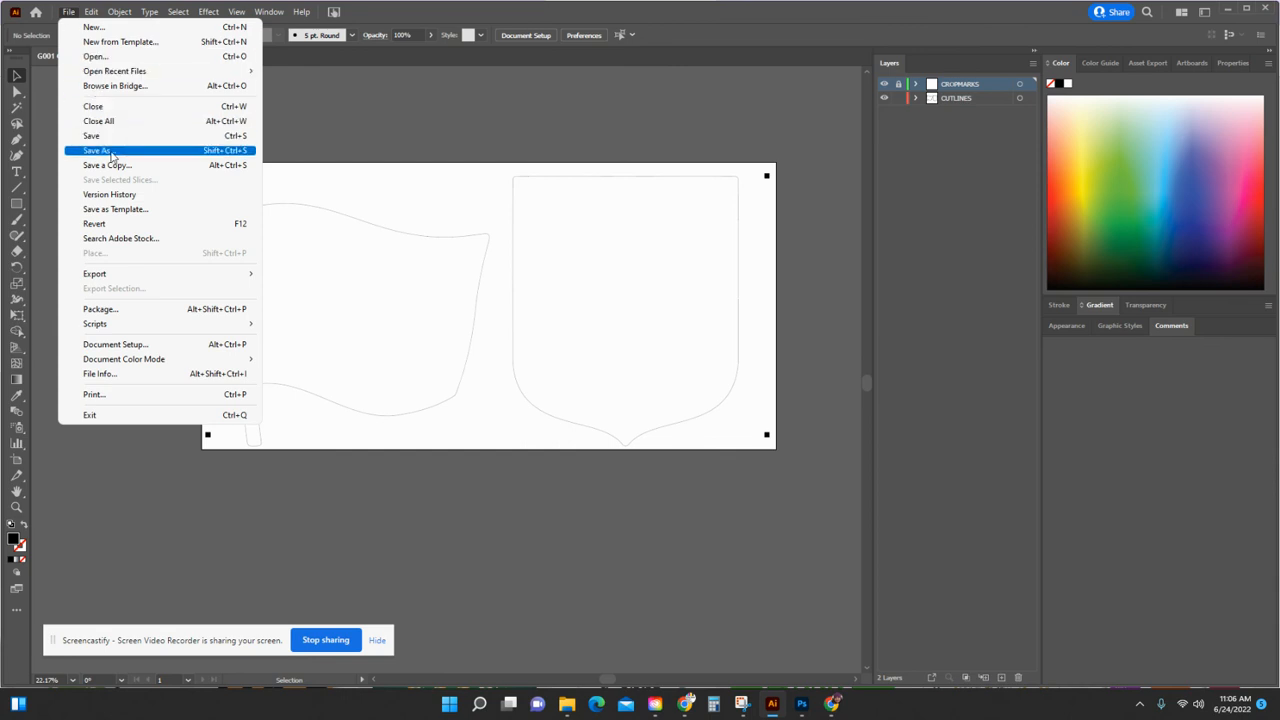
left_click(112, 152)
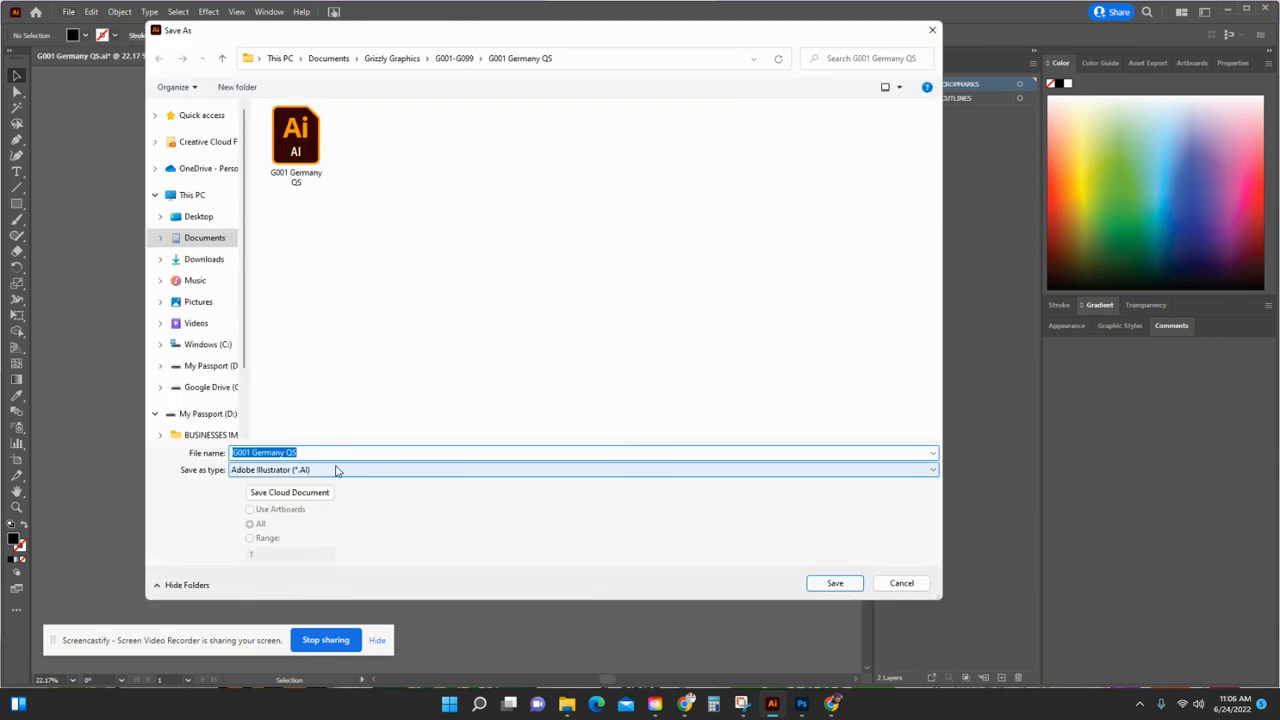
left_click(336, 470)
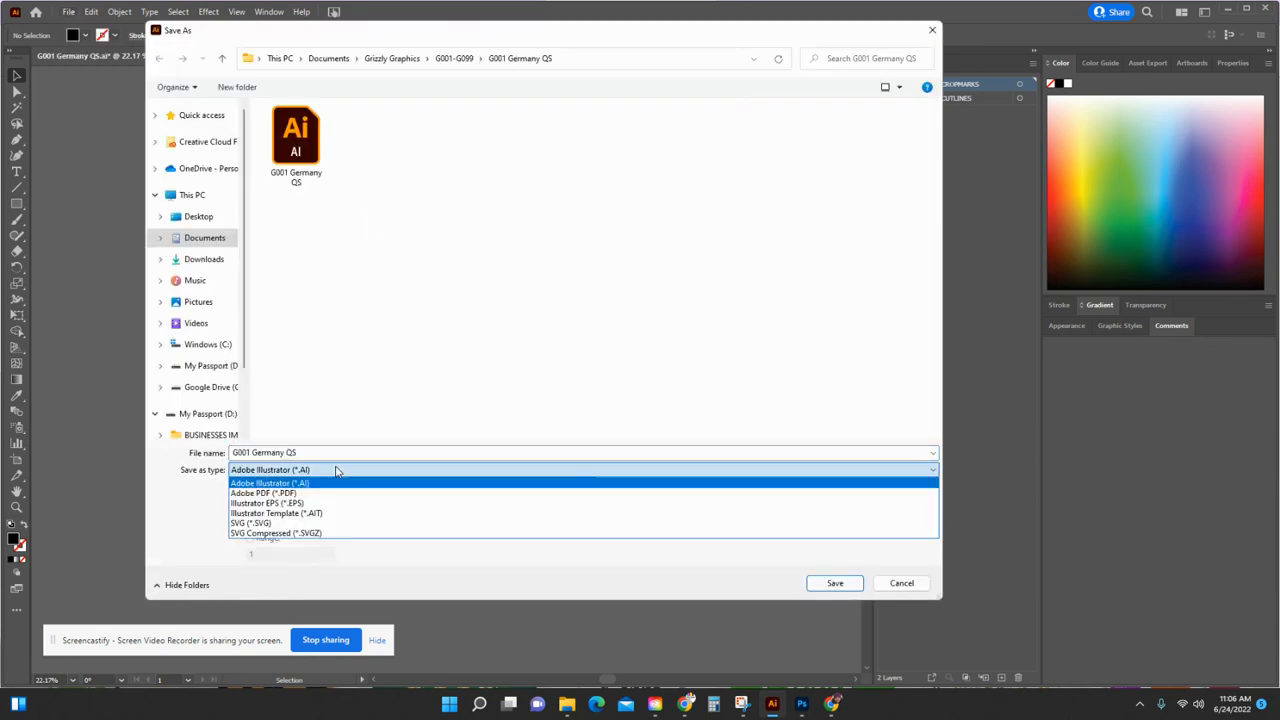
left_click(334, 523)
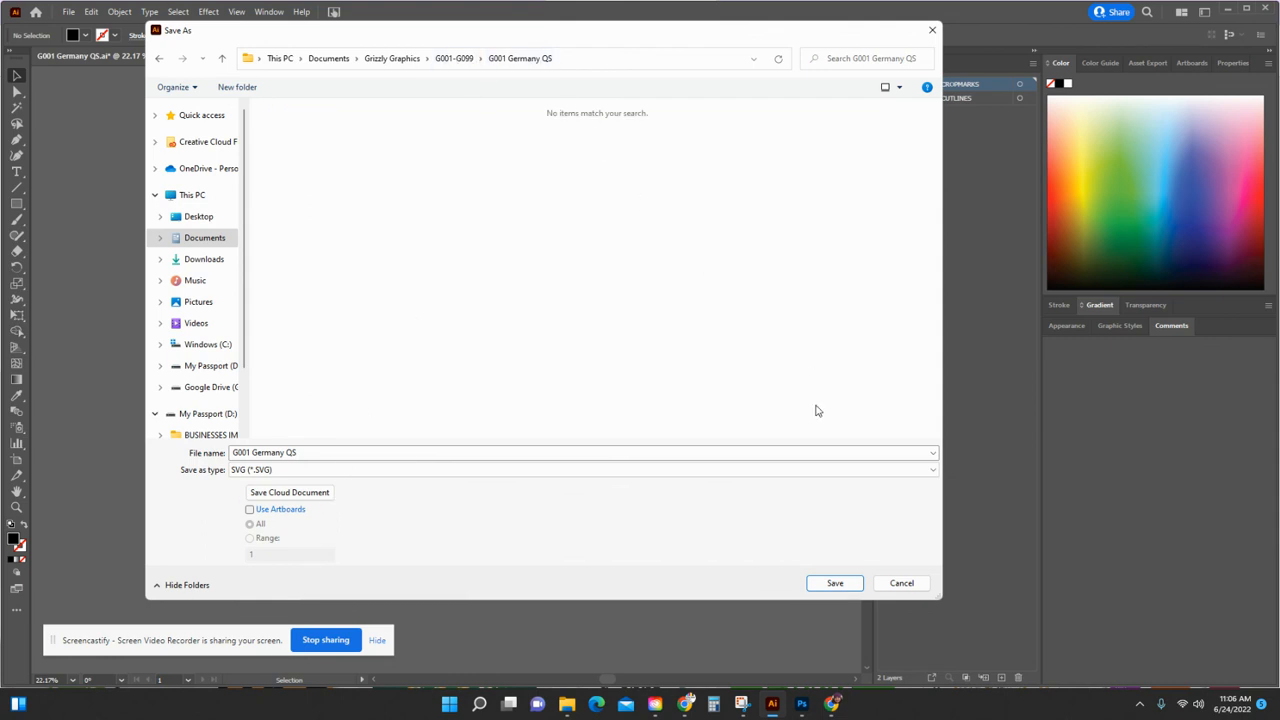
left_click(836, 583)
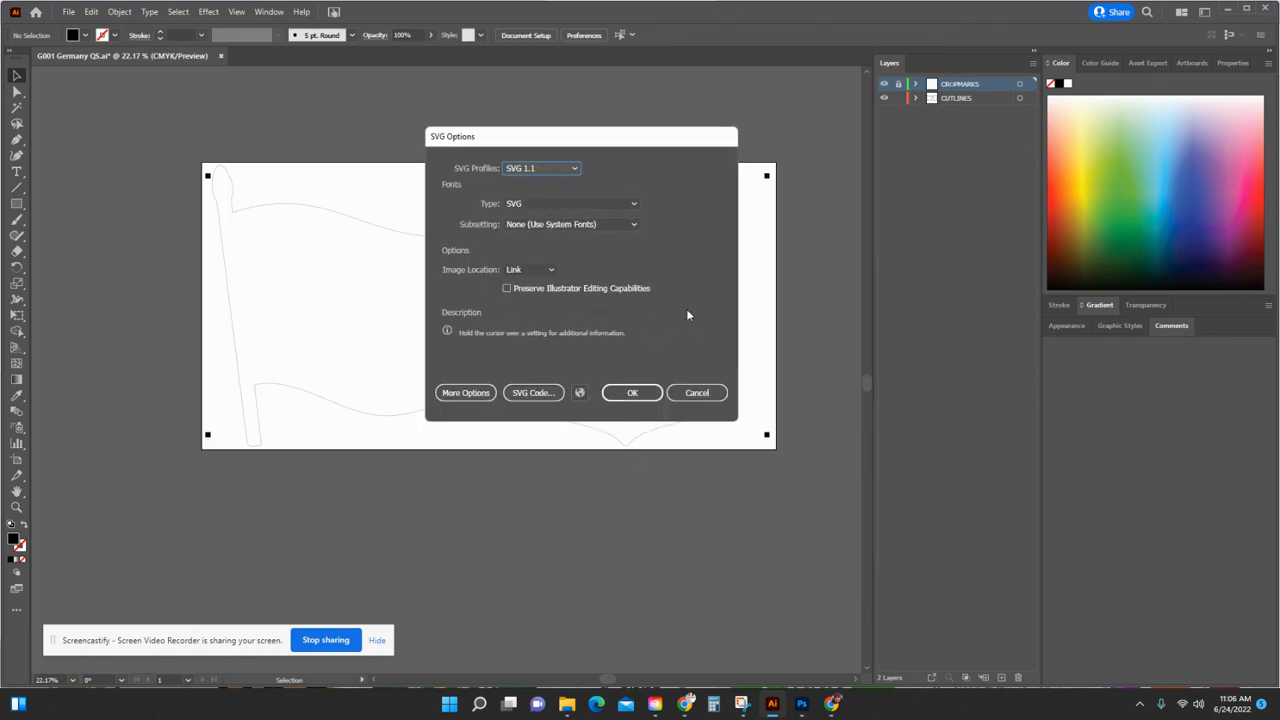
left_click(651, 396)
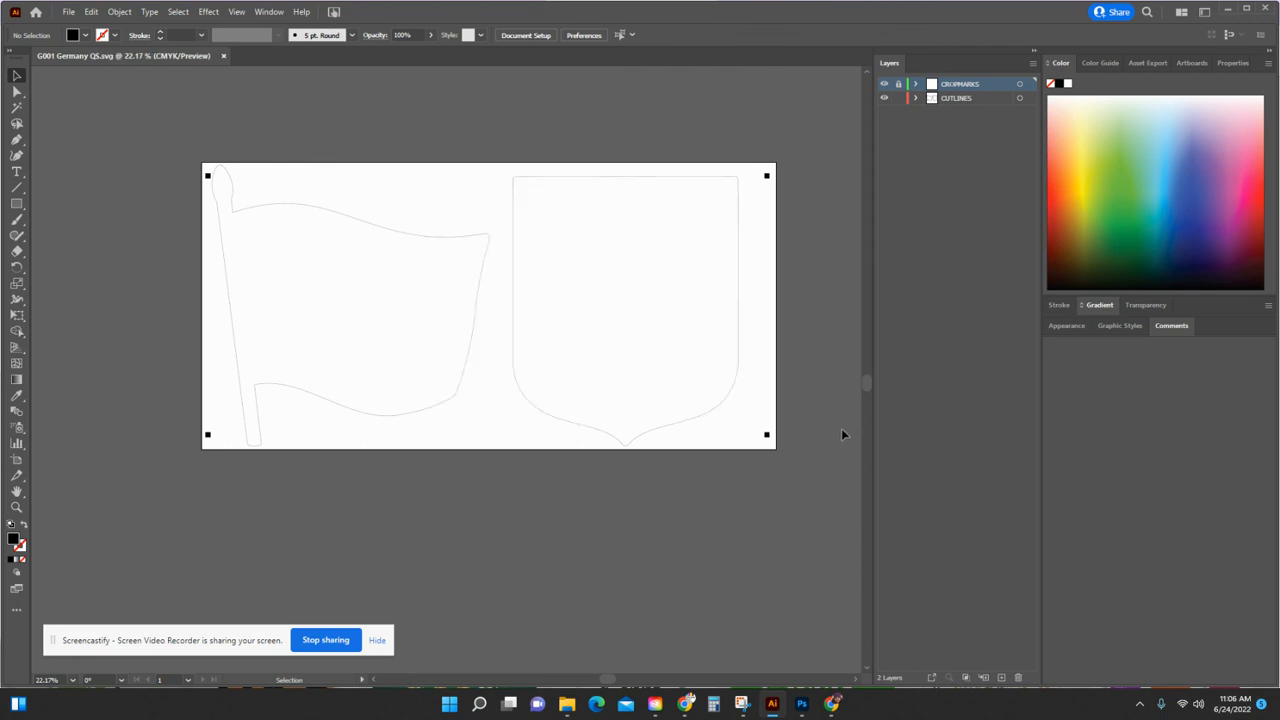
left_click(223, 56)
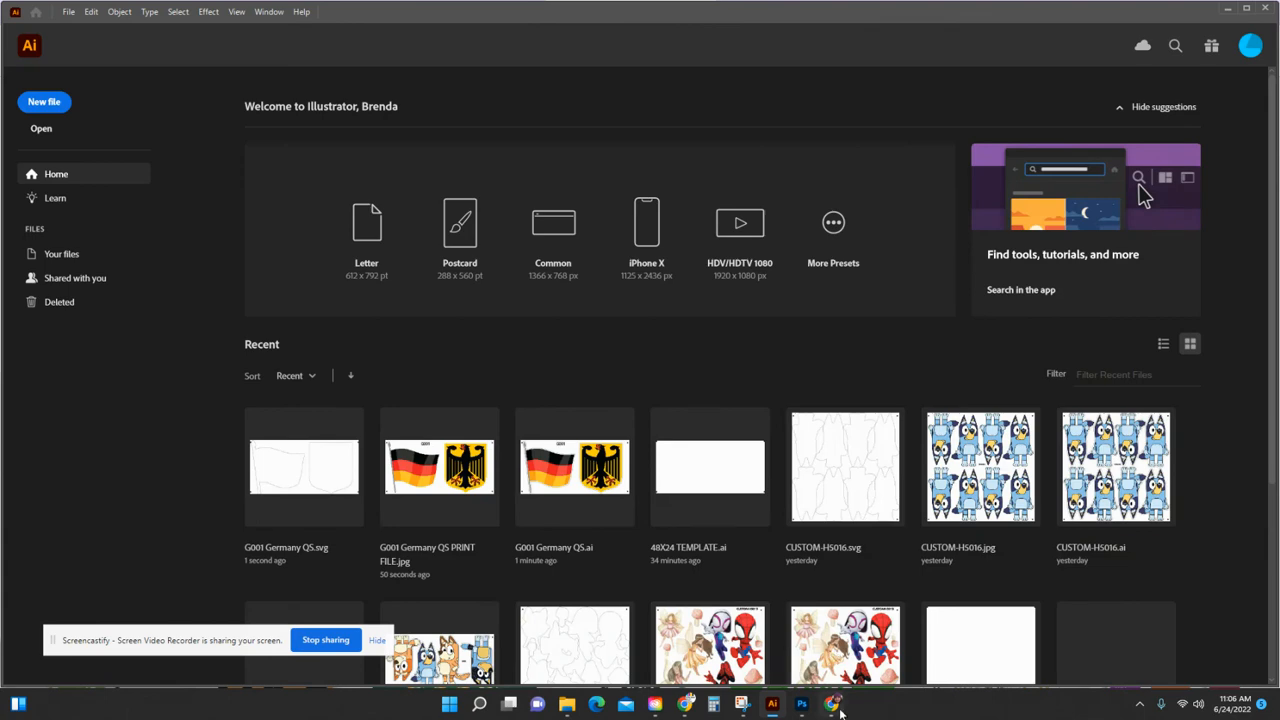
Switch to Google Drive in Chrome, open the shared folder Grizzly Graphics > G001-G099 and select the G001 Germany QS folder.
left_click(836, 706)
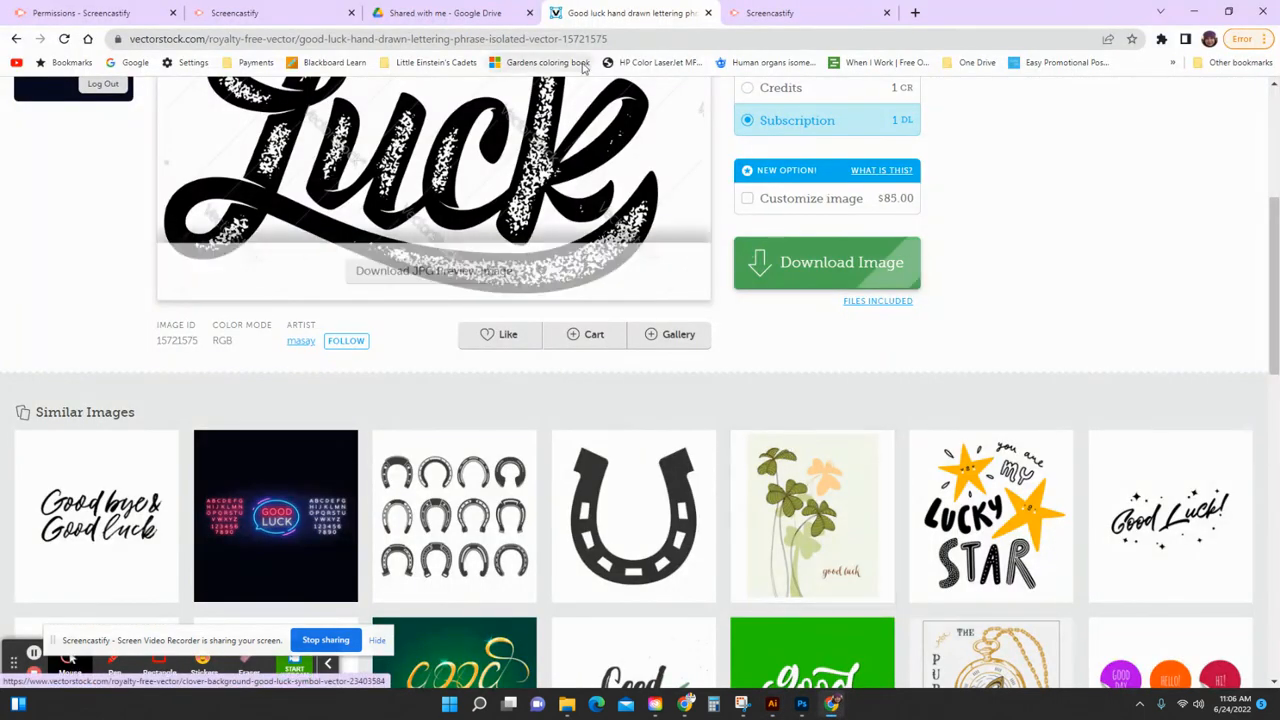
left_click(490, 20)
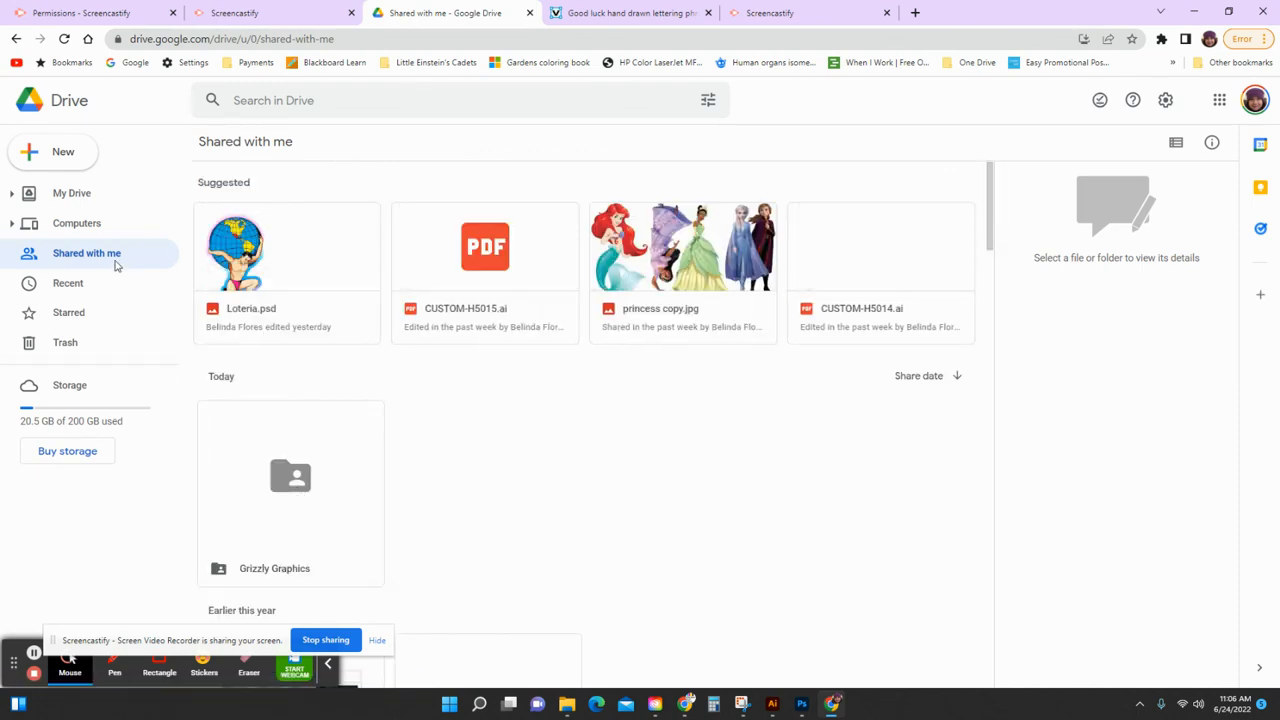
double_click(300, 500)
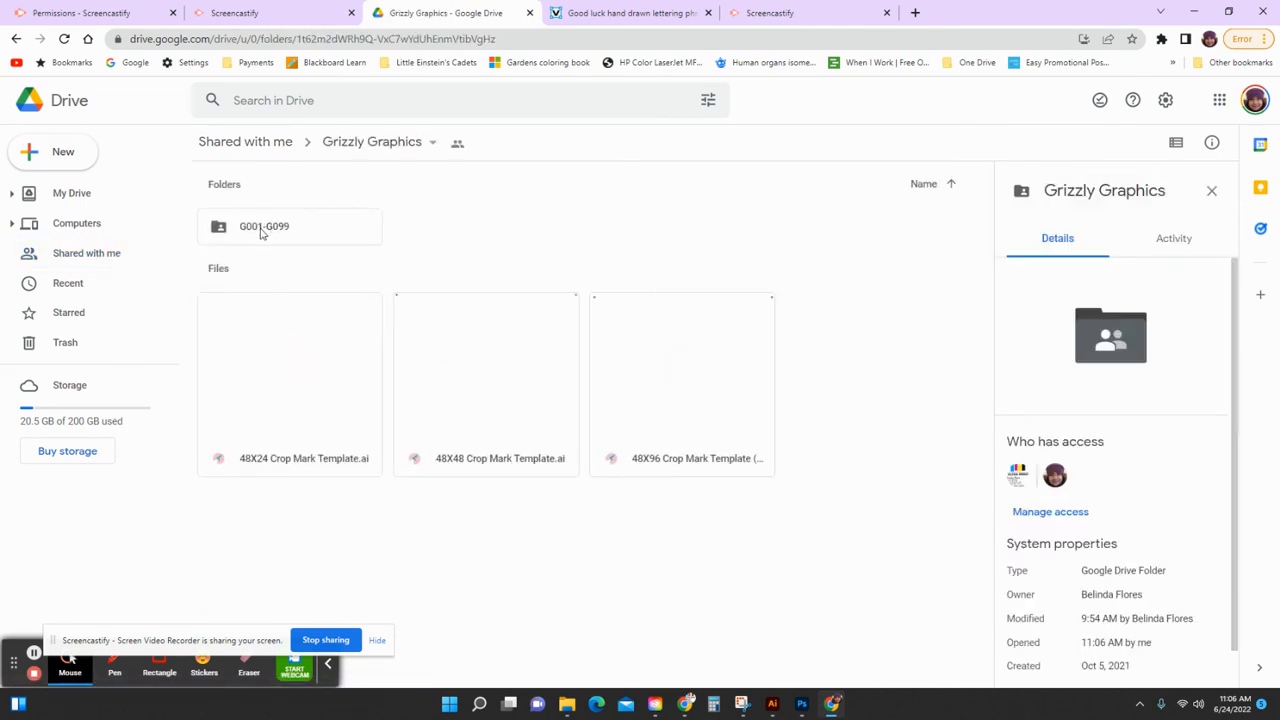
left_click(262, 233)
double_click(262, 230)
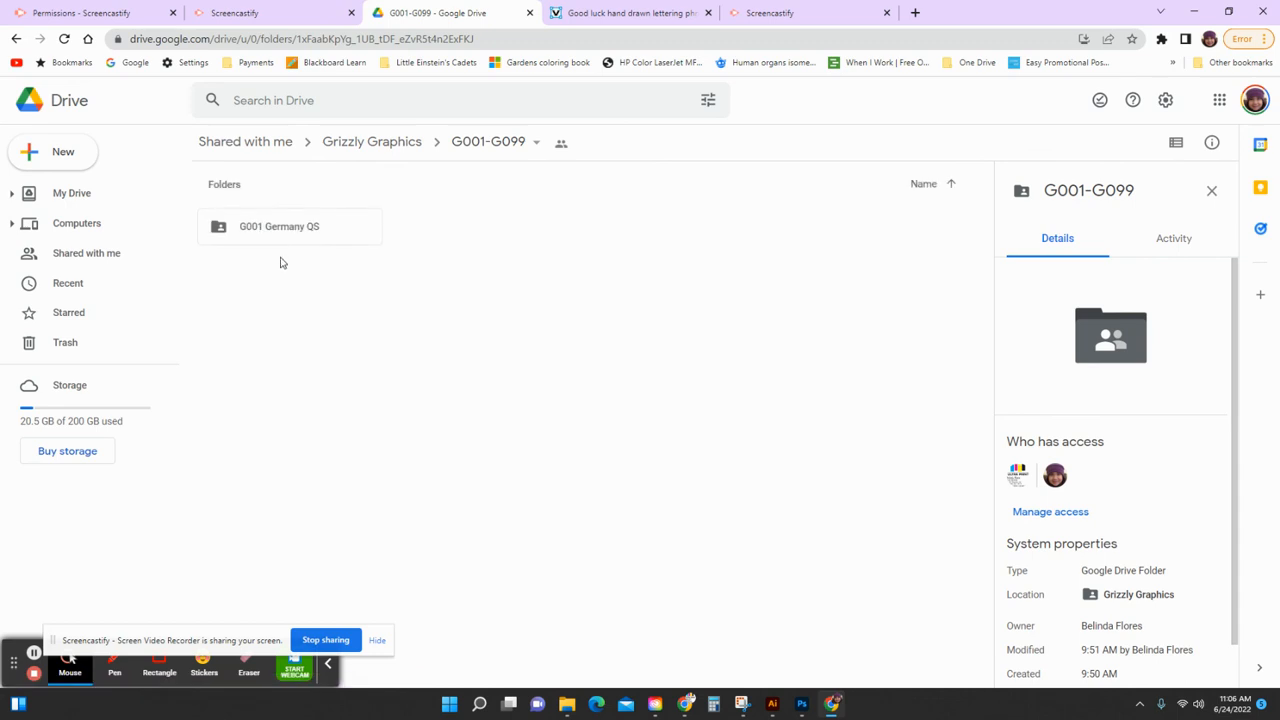
left_click(273, 232)
left_click(273, 232)
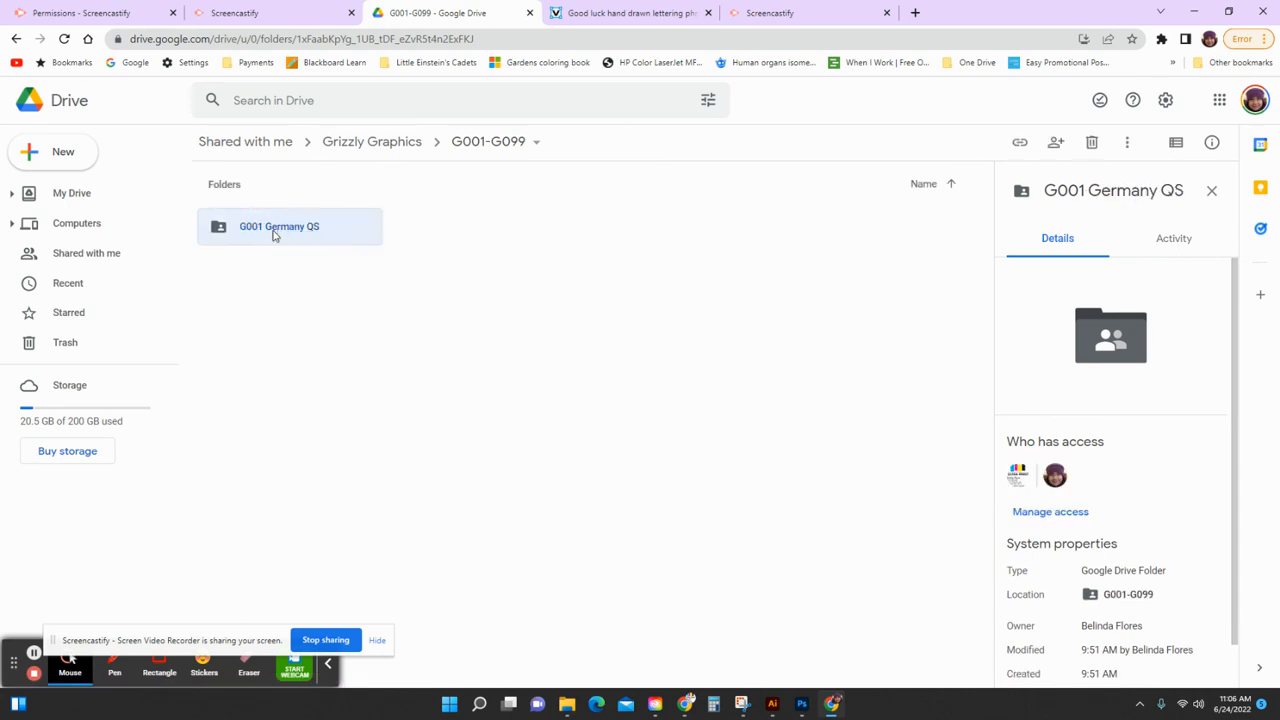
left_click(273, 232)
left_click(274, 232)
right_click(289, 316)
left_click(327, 340)
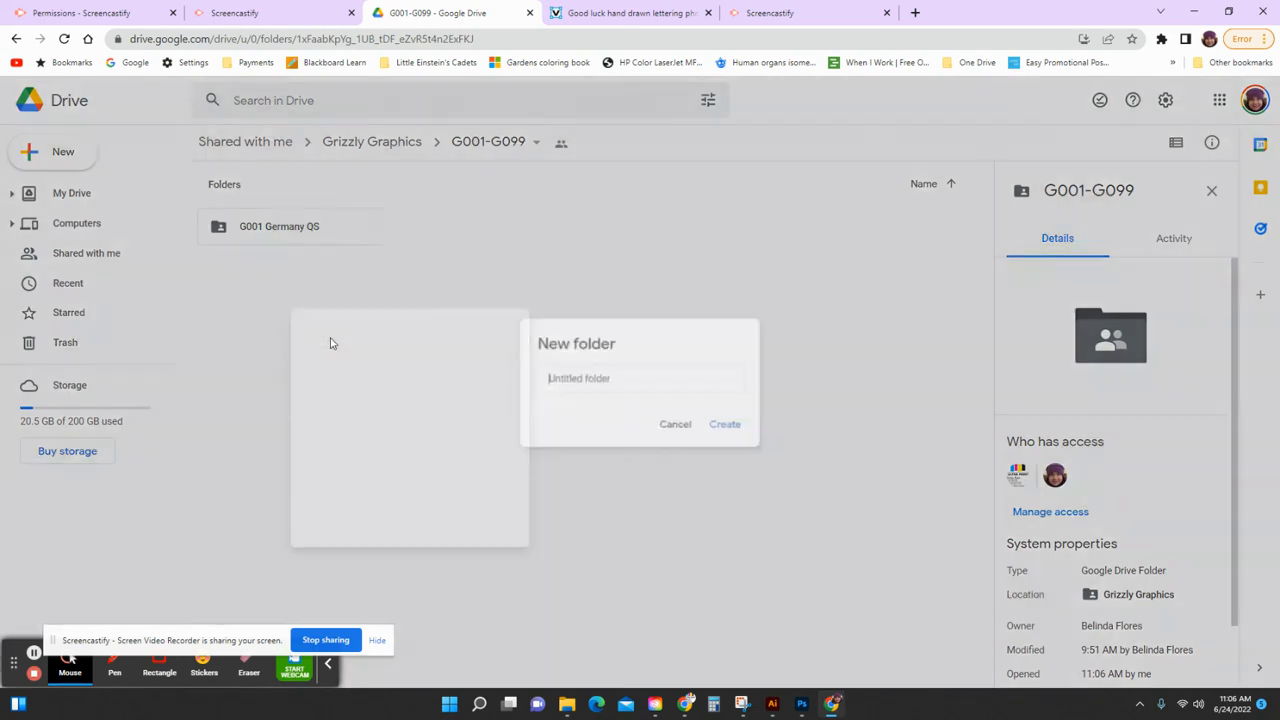
left_click(680, 428)
Open the G001 Germany QS Drive folder, start a file upload and browse to Documents > Grizzly Graphics > G001-G099 > G001 Germany QS.
double_click(274, 228)
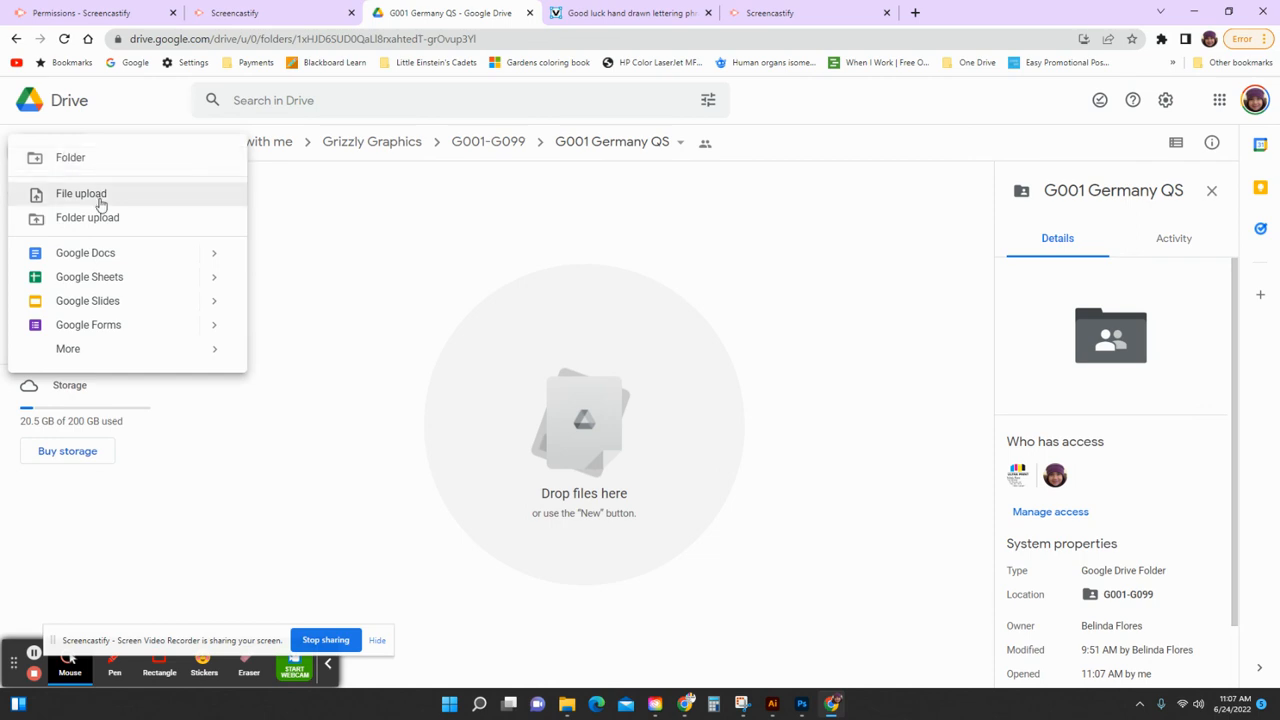
left_click(102, 194)
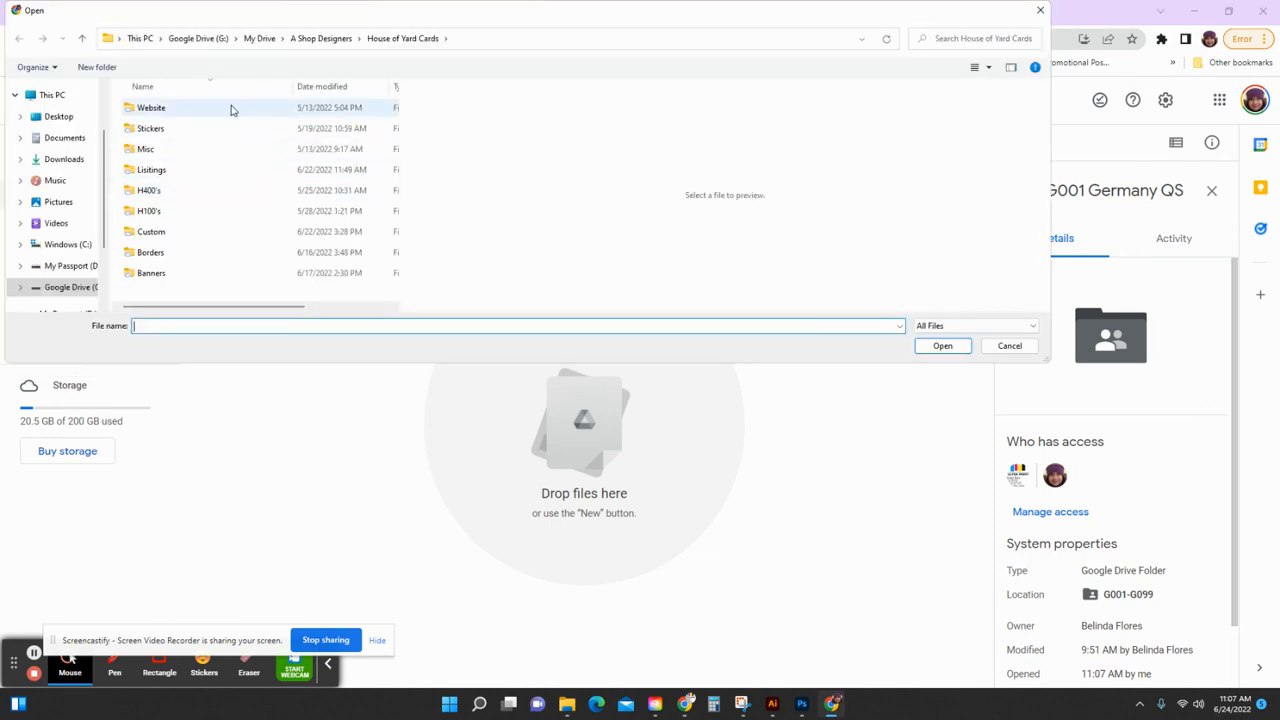
left_click(259, 38)
left_click(47, 146)
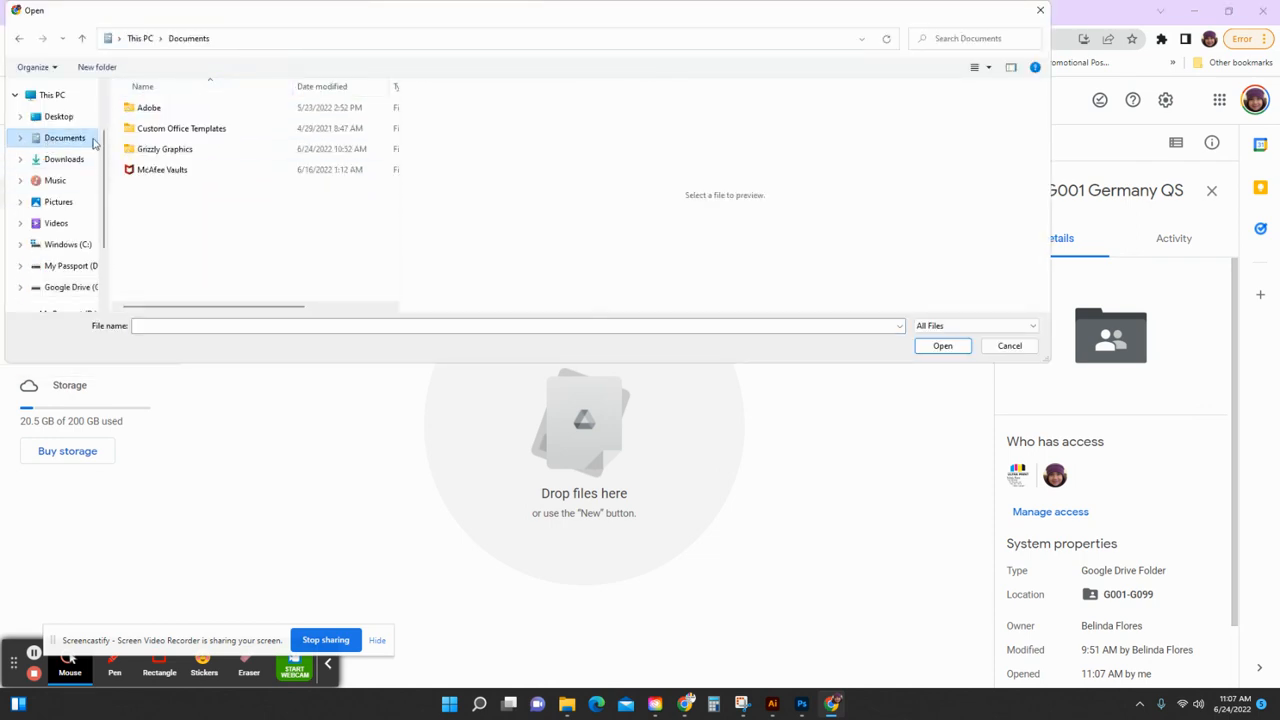
left_click(176, 152)
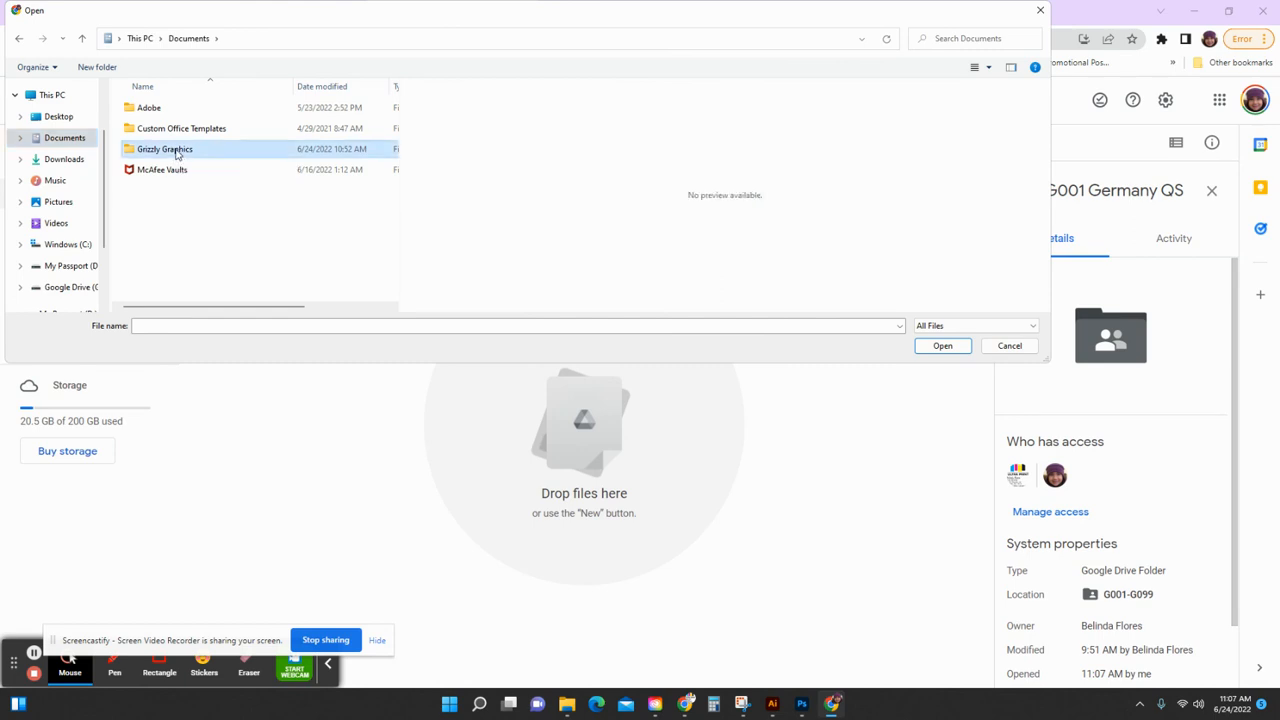
double_click(176, 152)
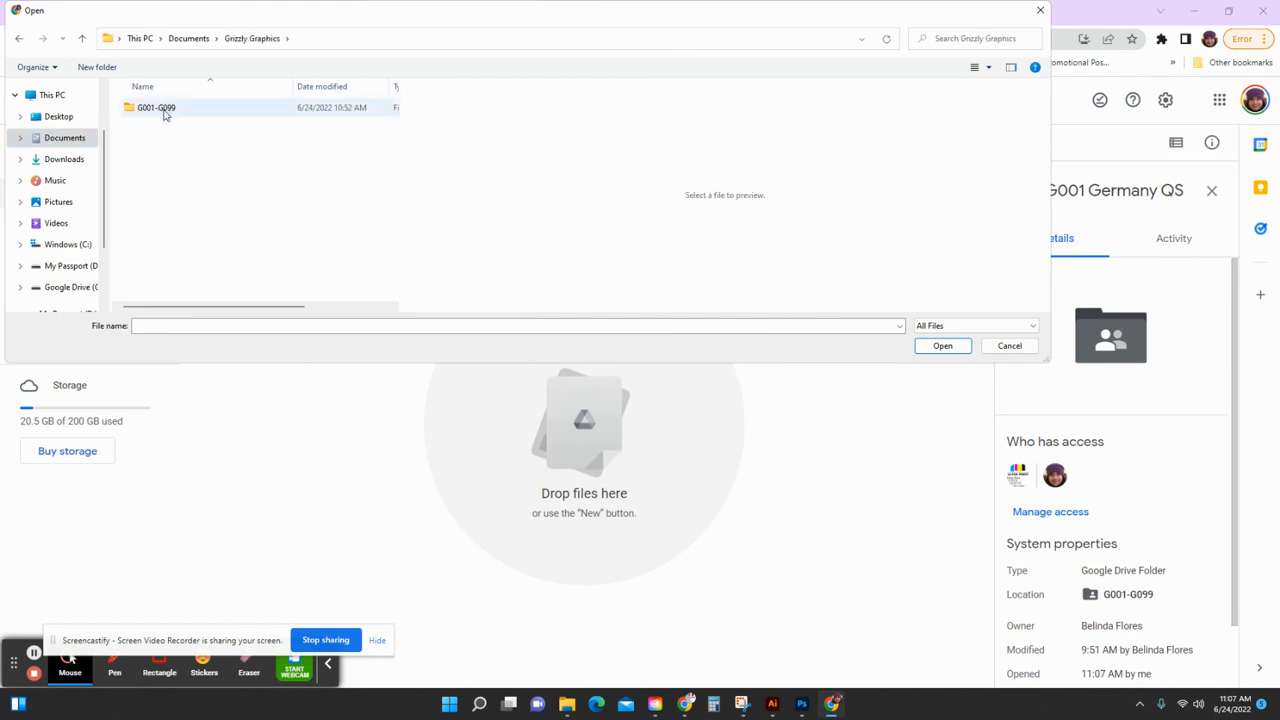
left_click(164, 112)
double_click(165, 113)
double_click(165, 113)
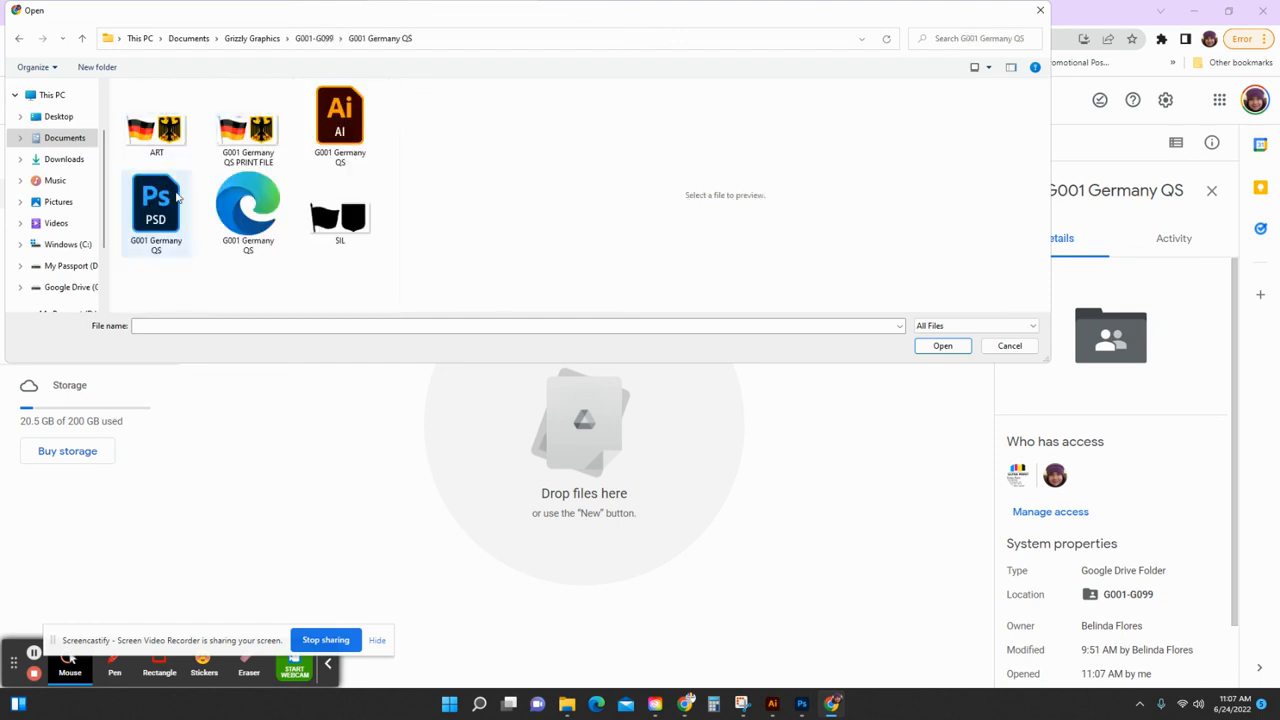
Upload the G001 Germany QS PRINT FILE JPEG together with the G001 Germany QS SVG cut file.
left_click(277, 167)
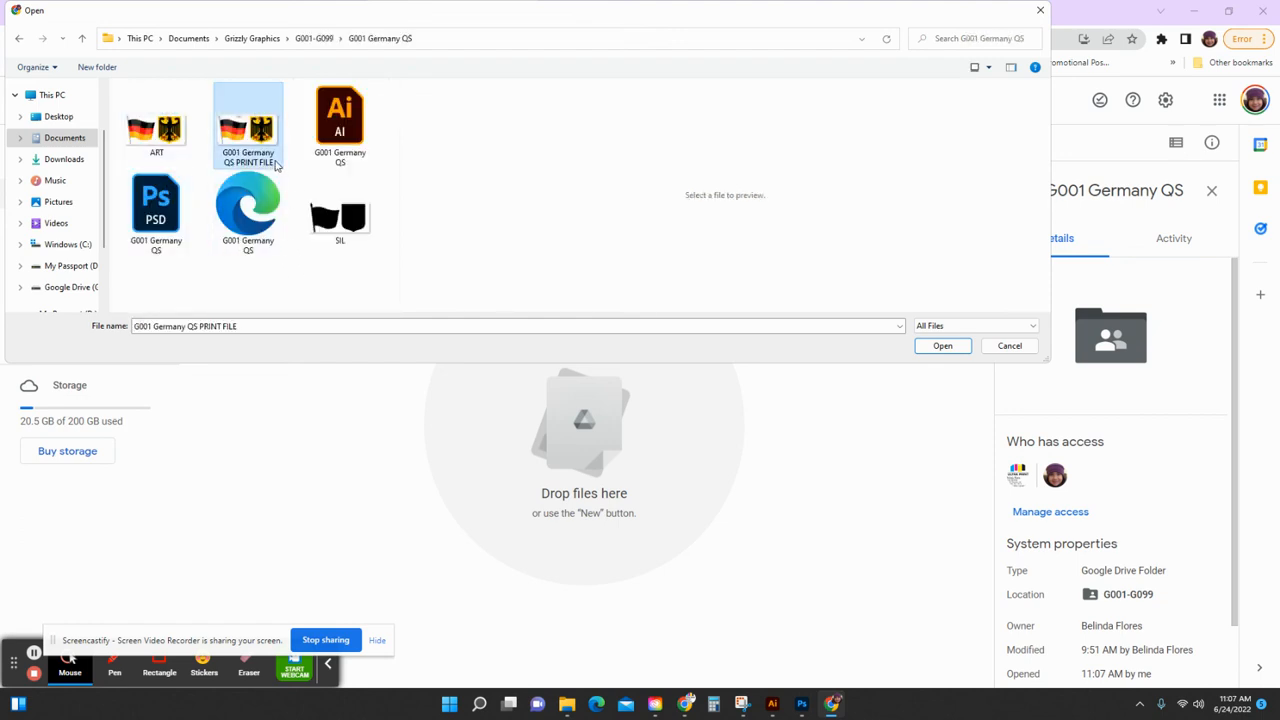
left_click(276, 246, "ctrl")
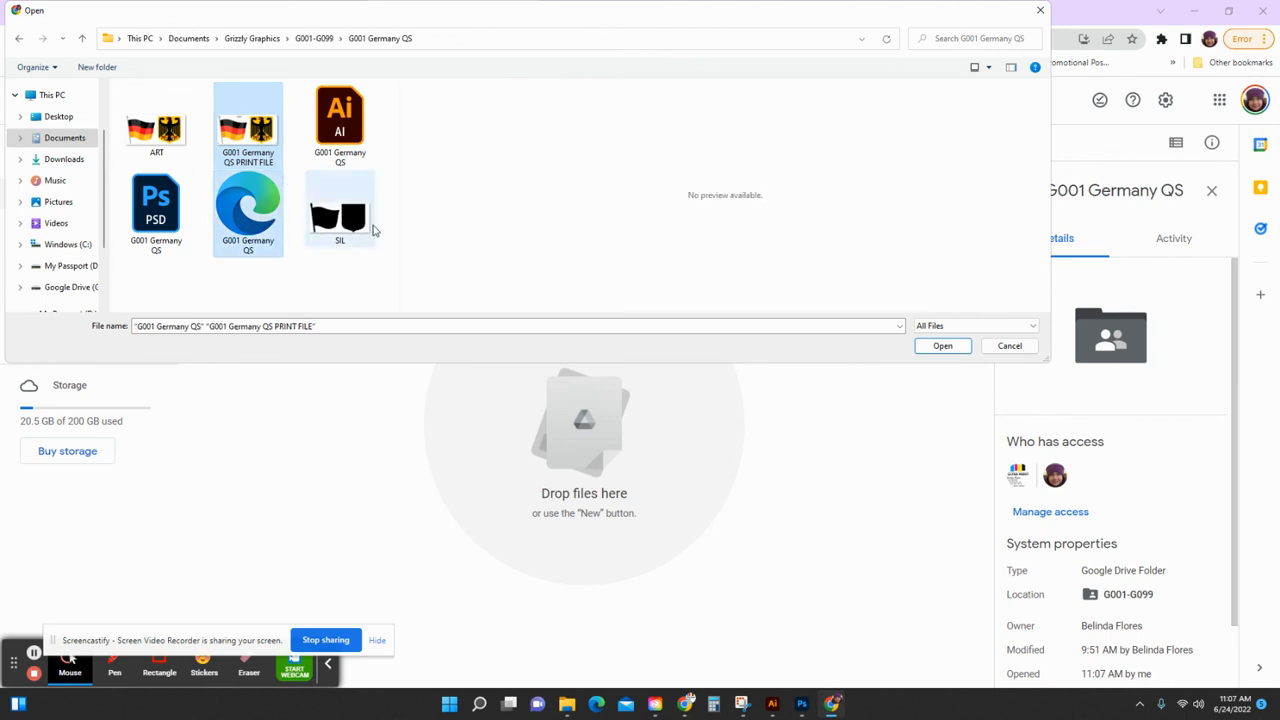
left_click(943, 346)
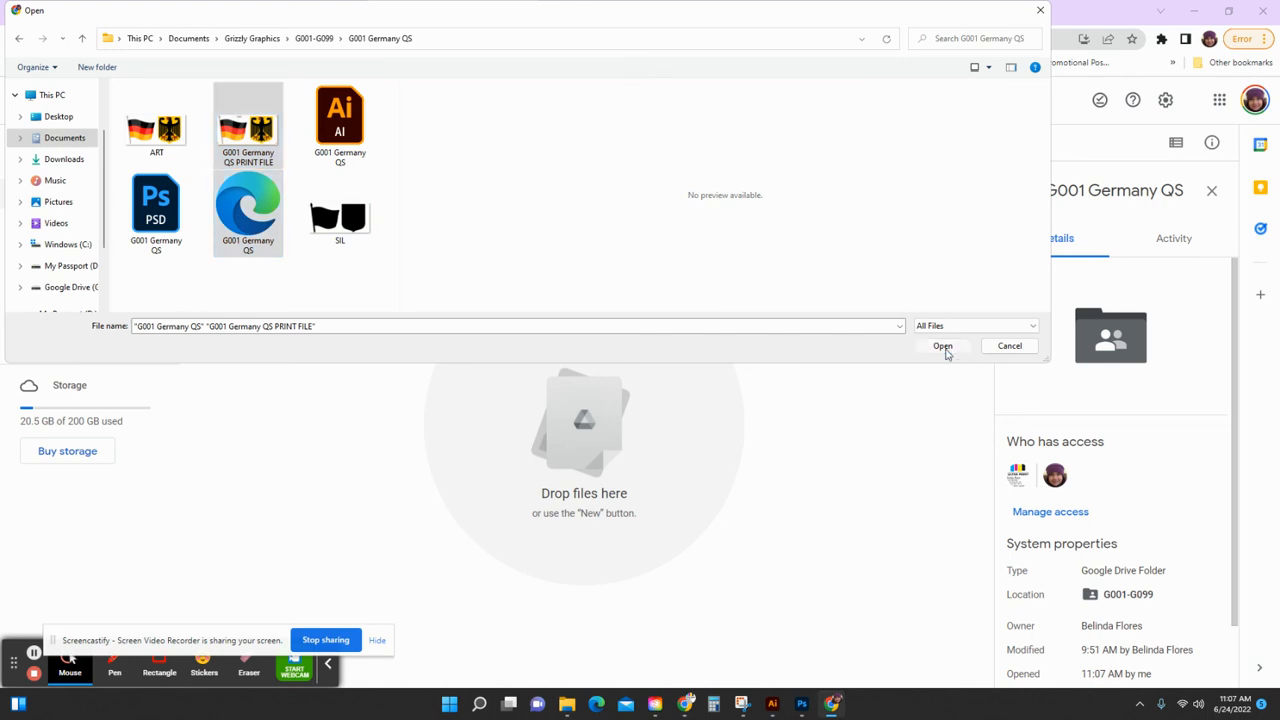